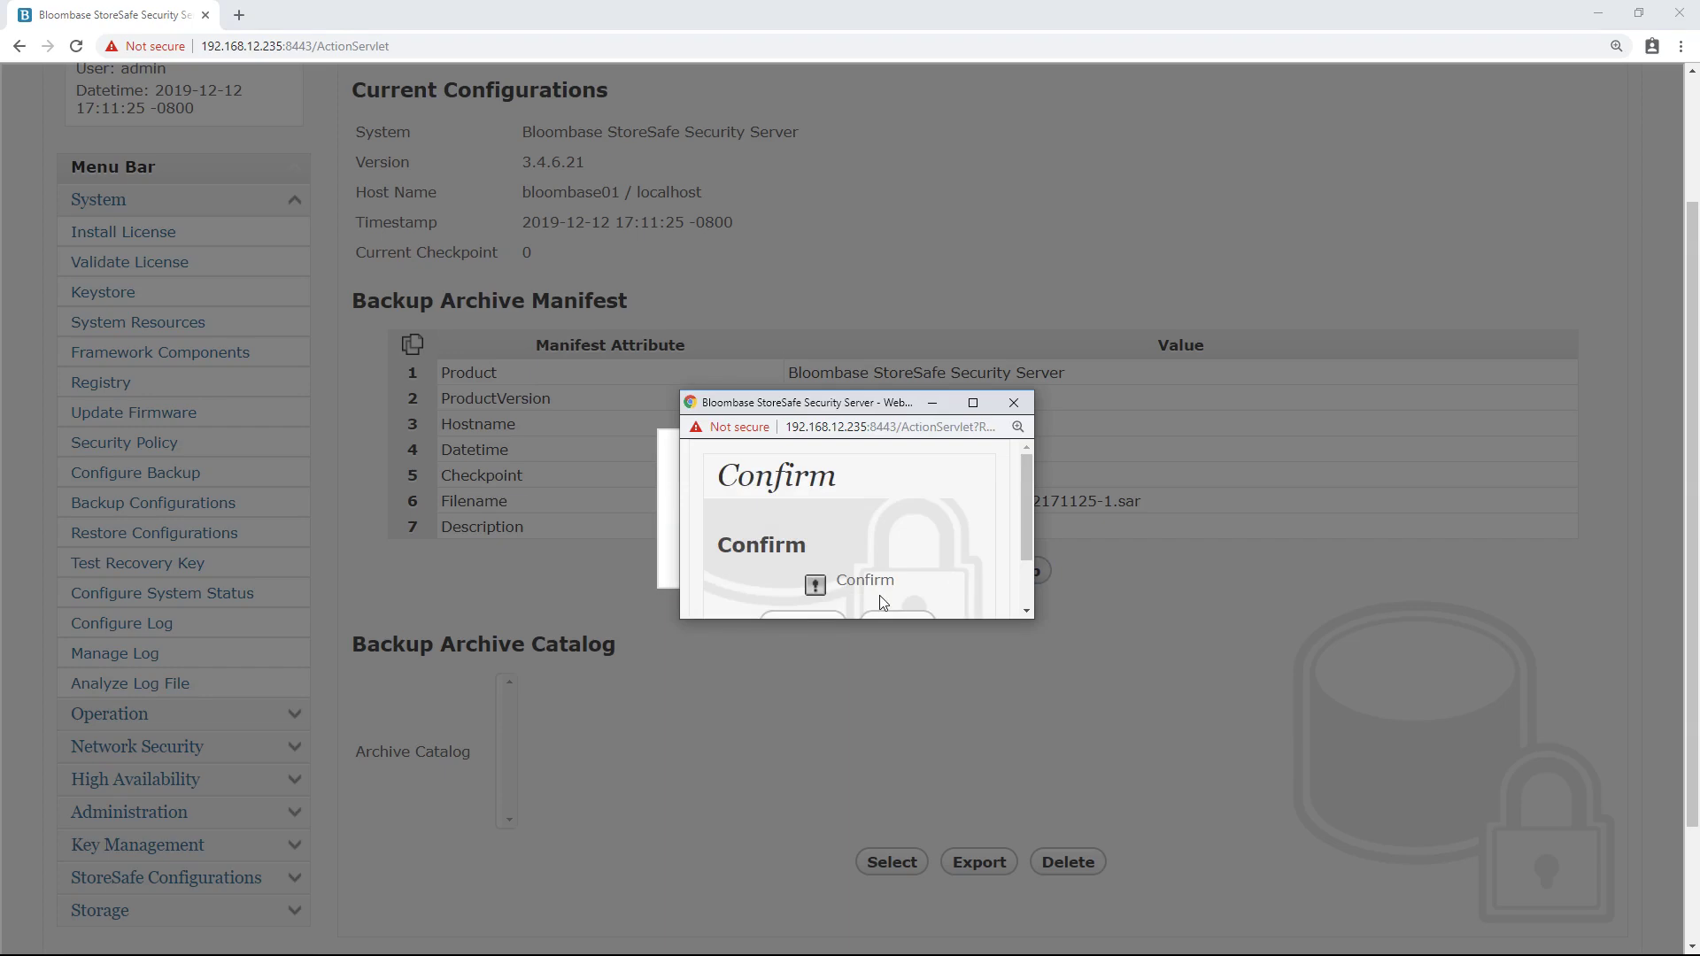
left_click(809, 618)
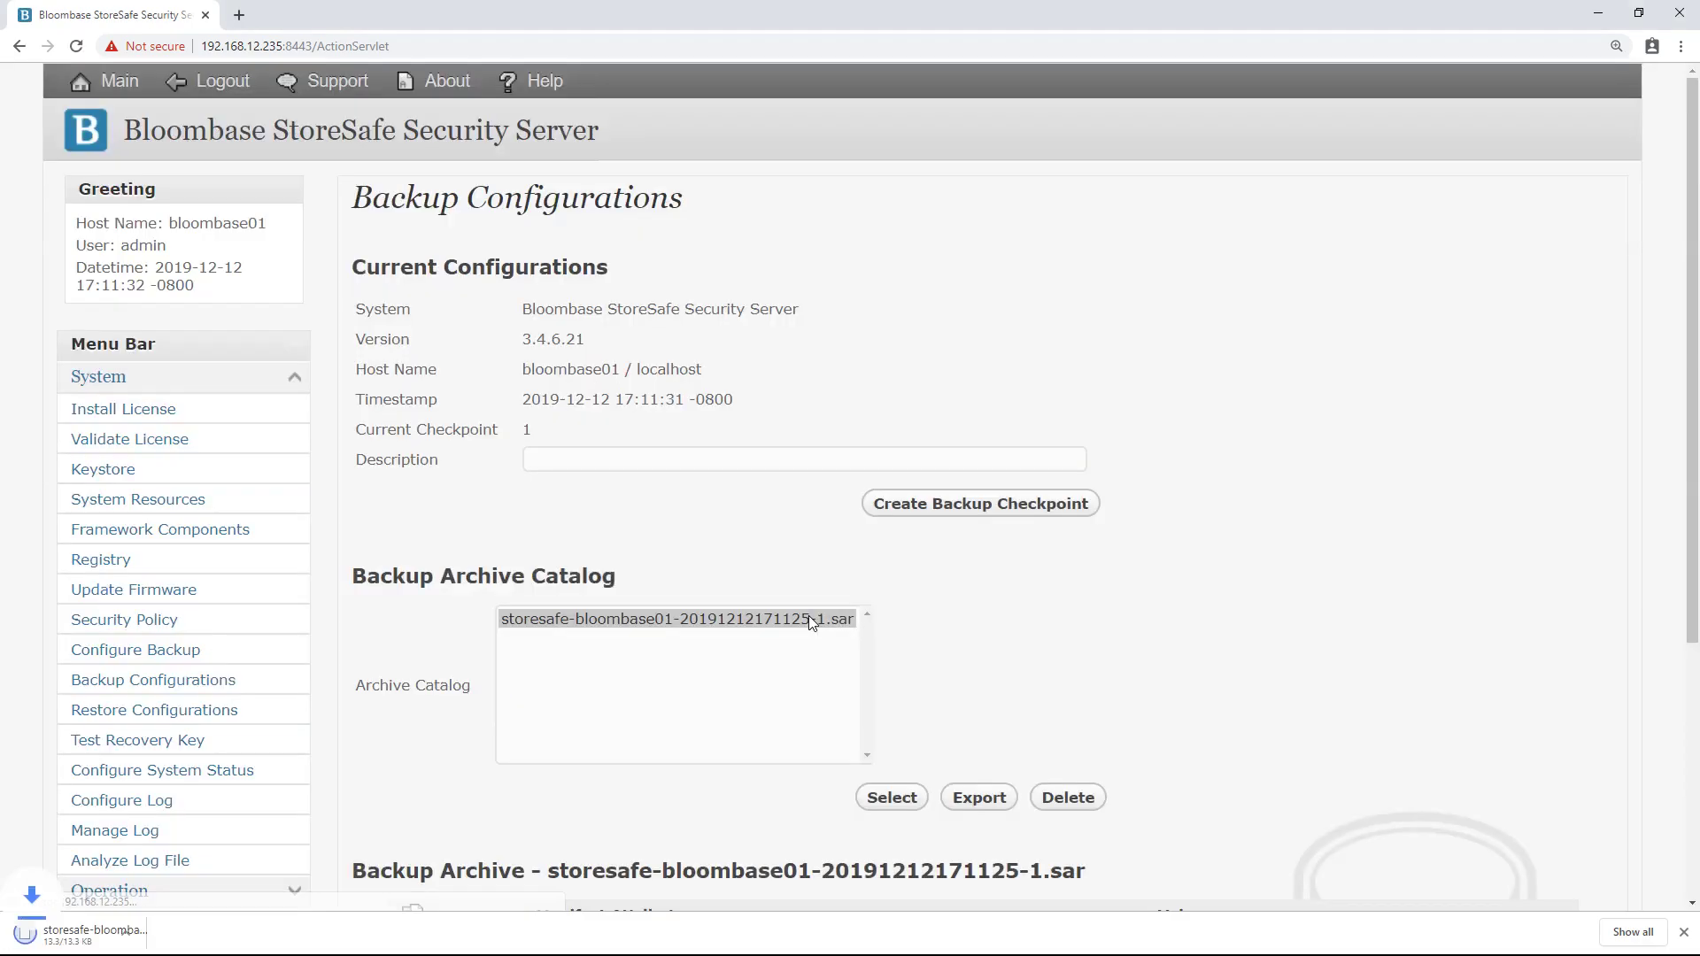
scroll(996, 604, "down", 2)
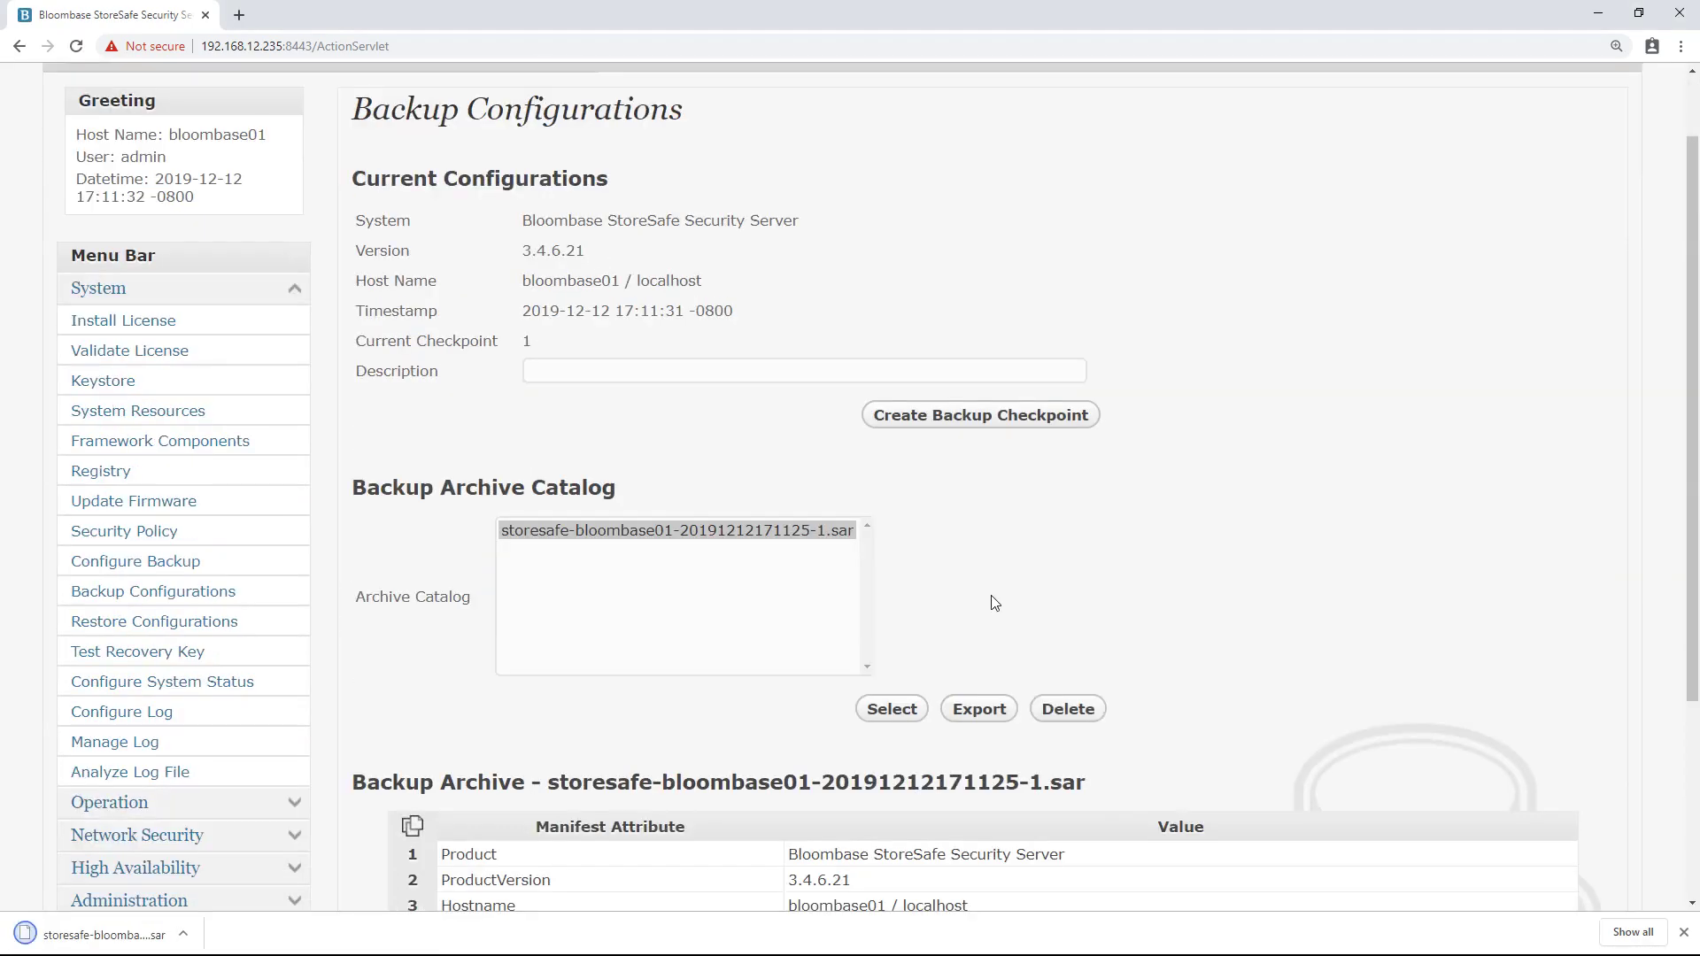
left_click(724, 454)
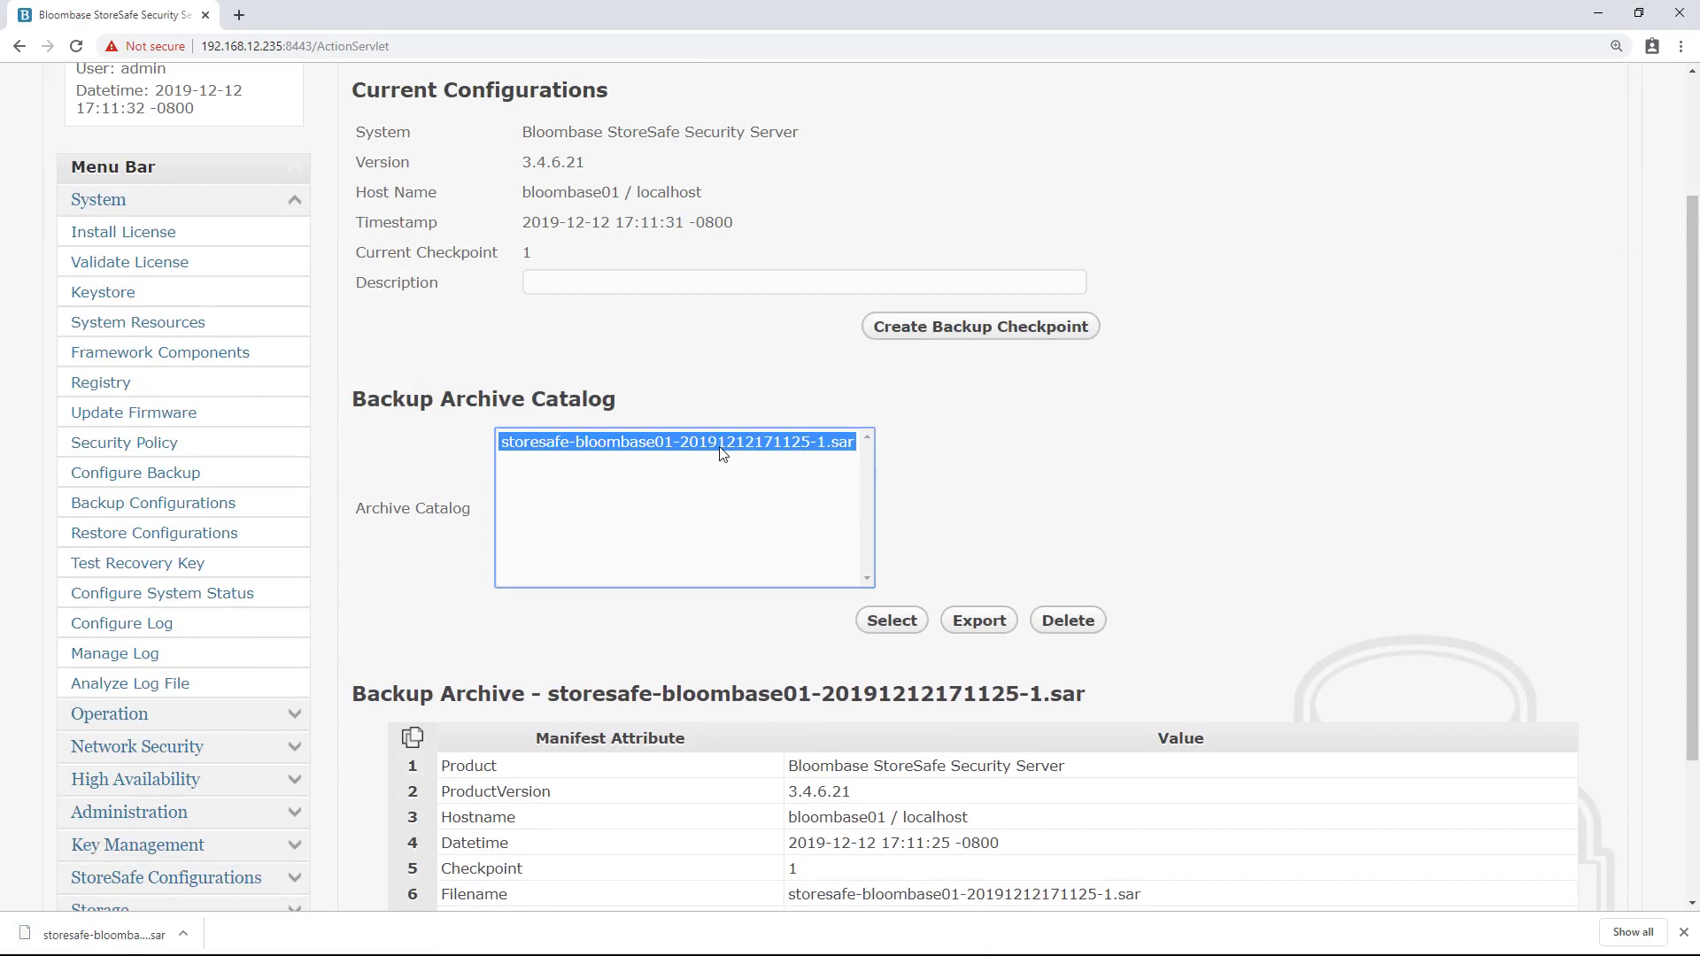
right_click(148, 942)
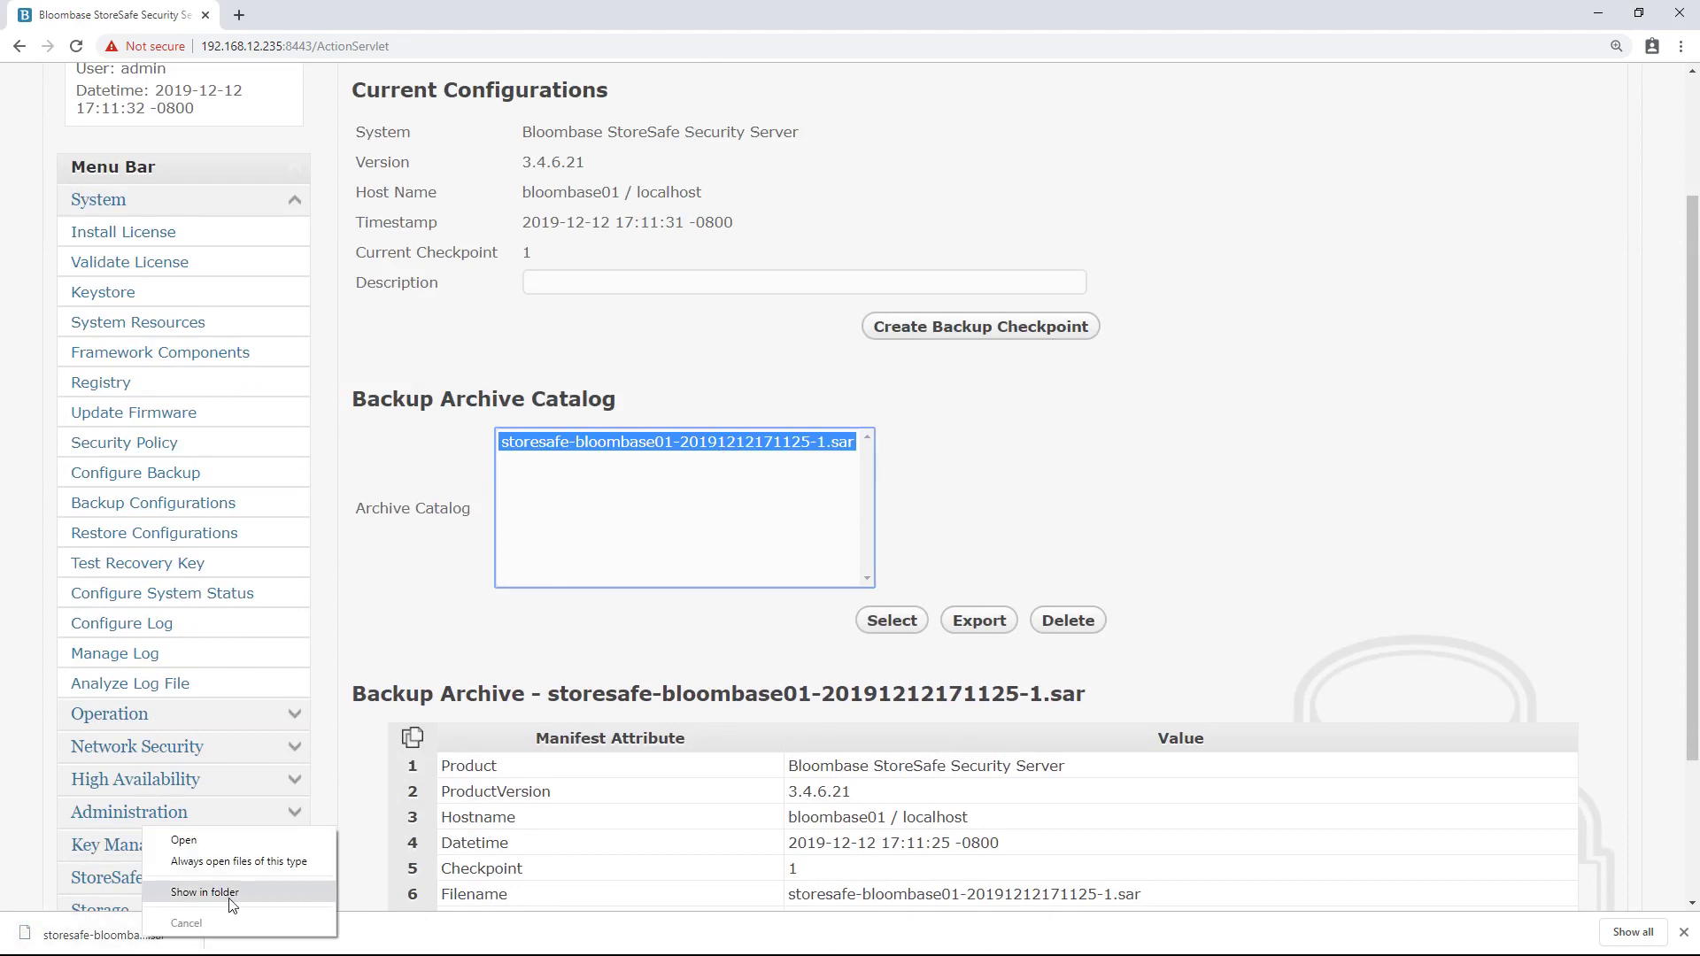
left_click(227, 899)
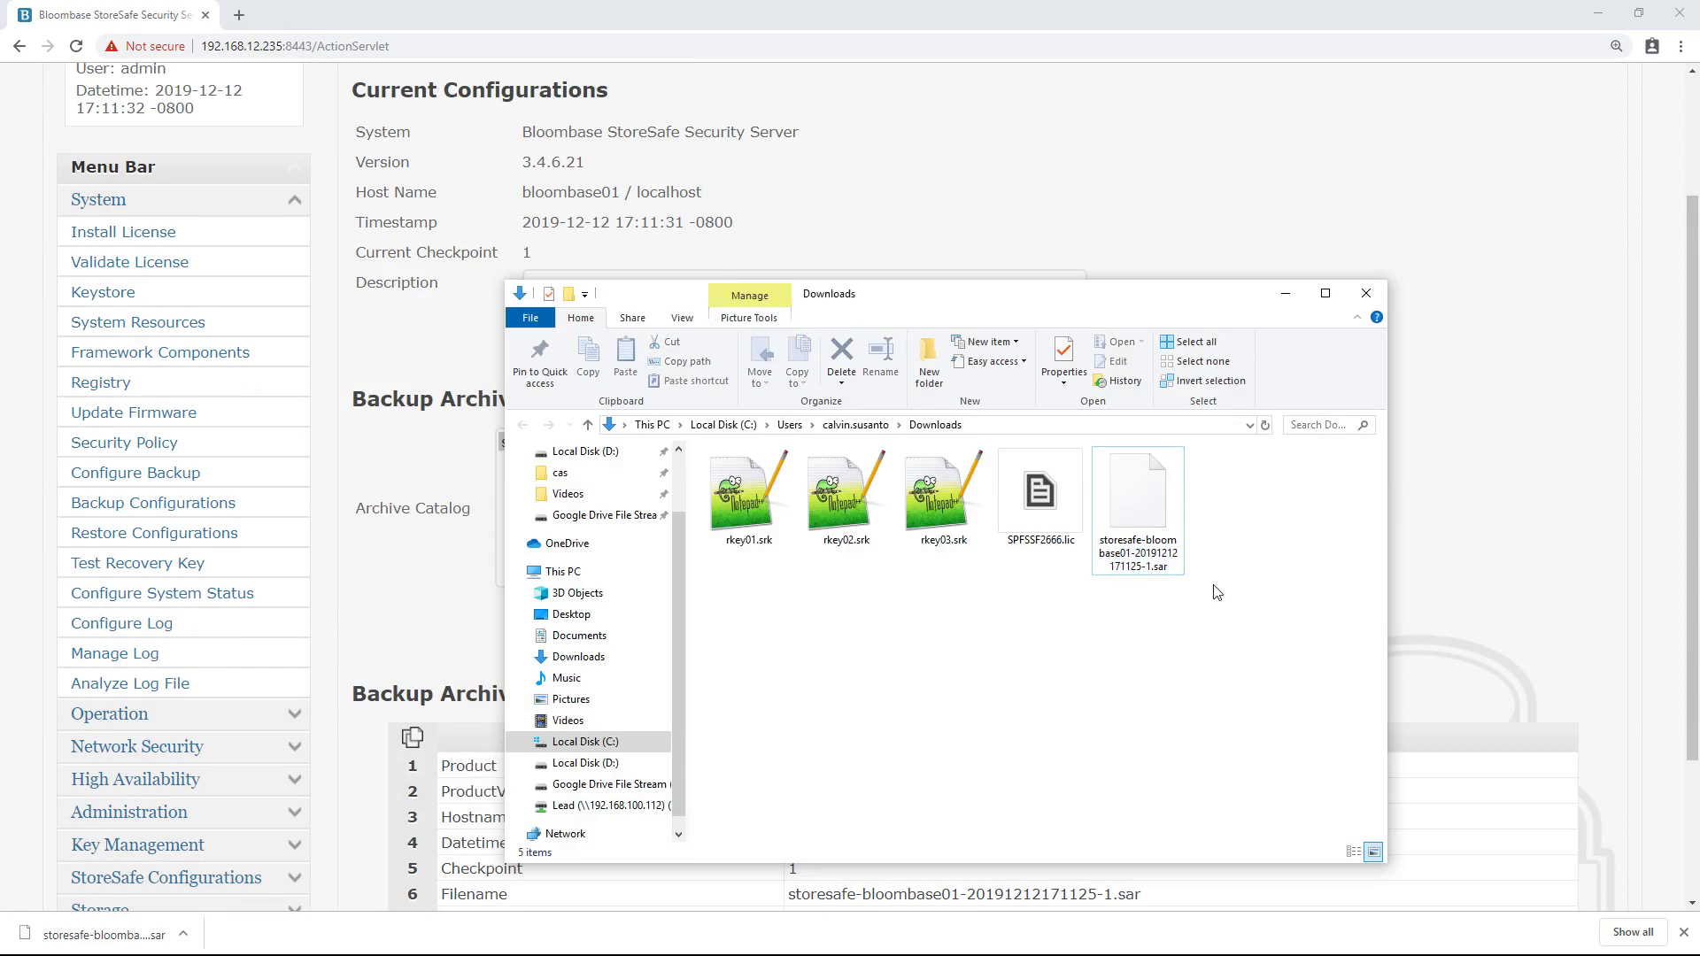
double_click(1142, 532)
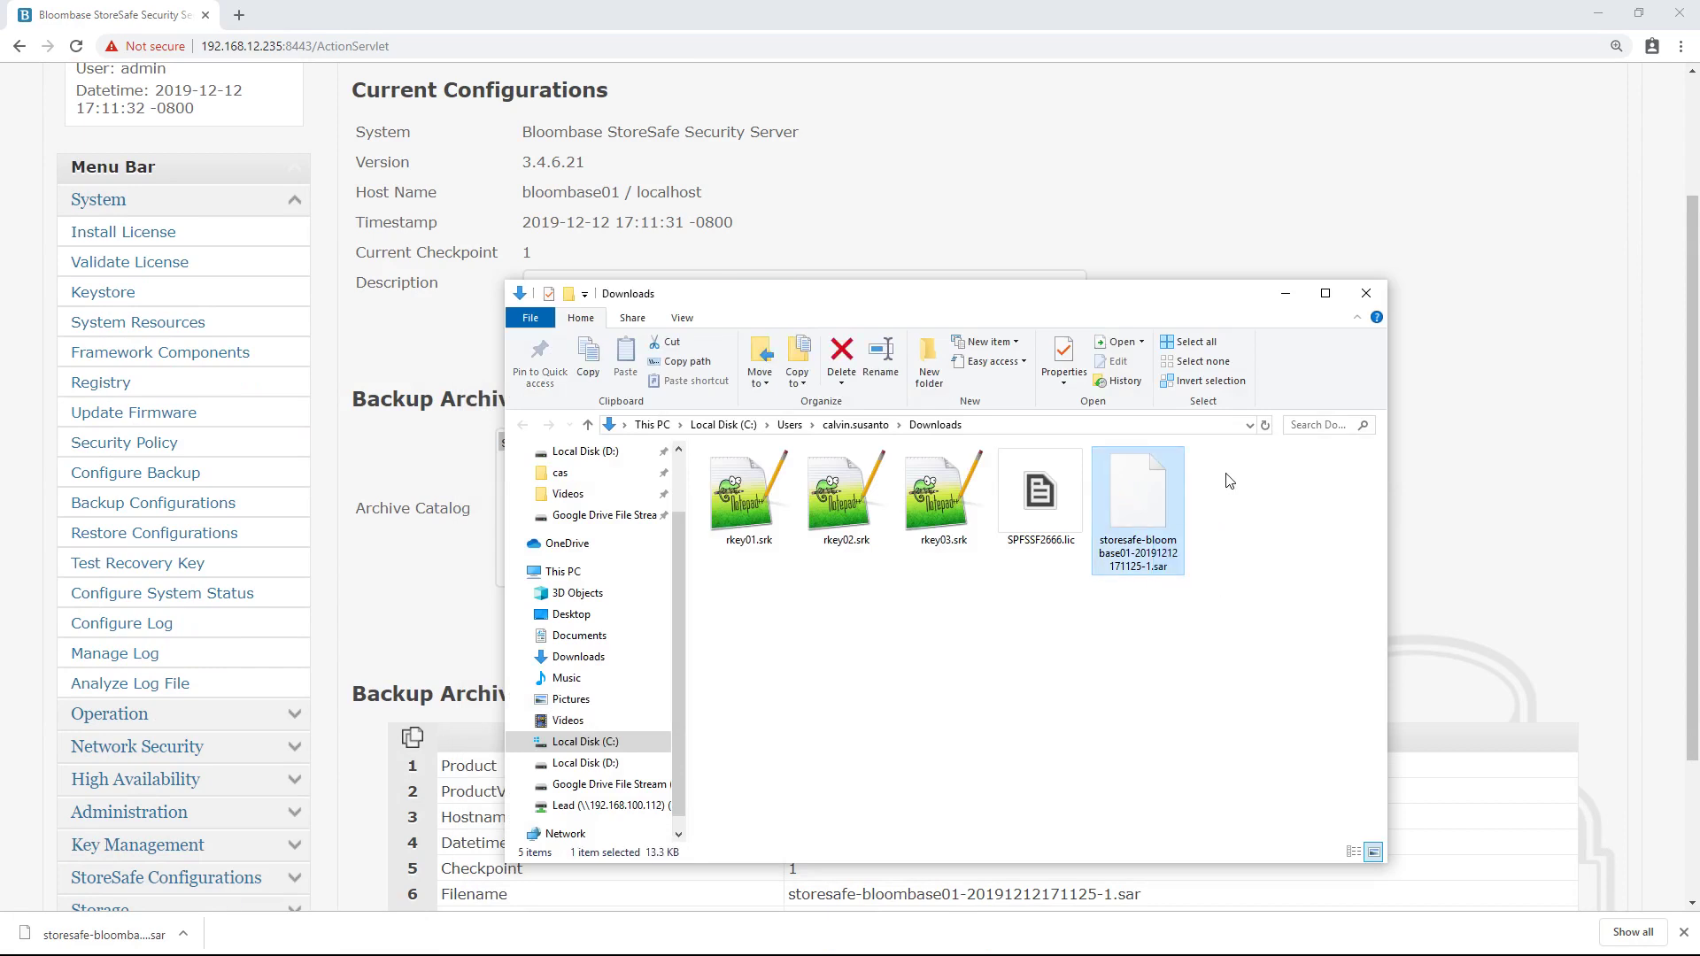
left_click(1237, 738)
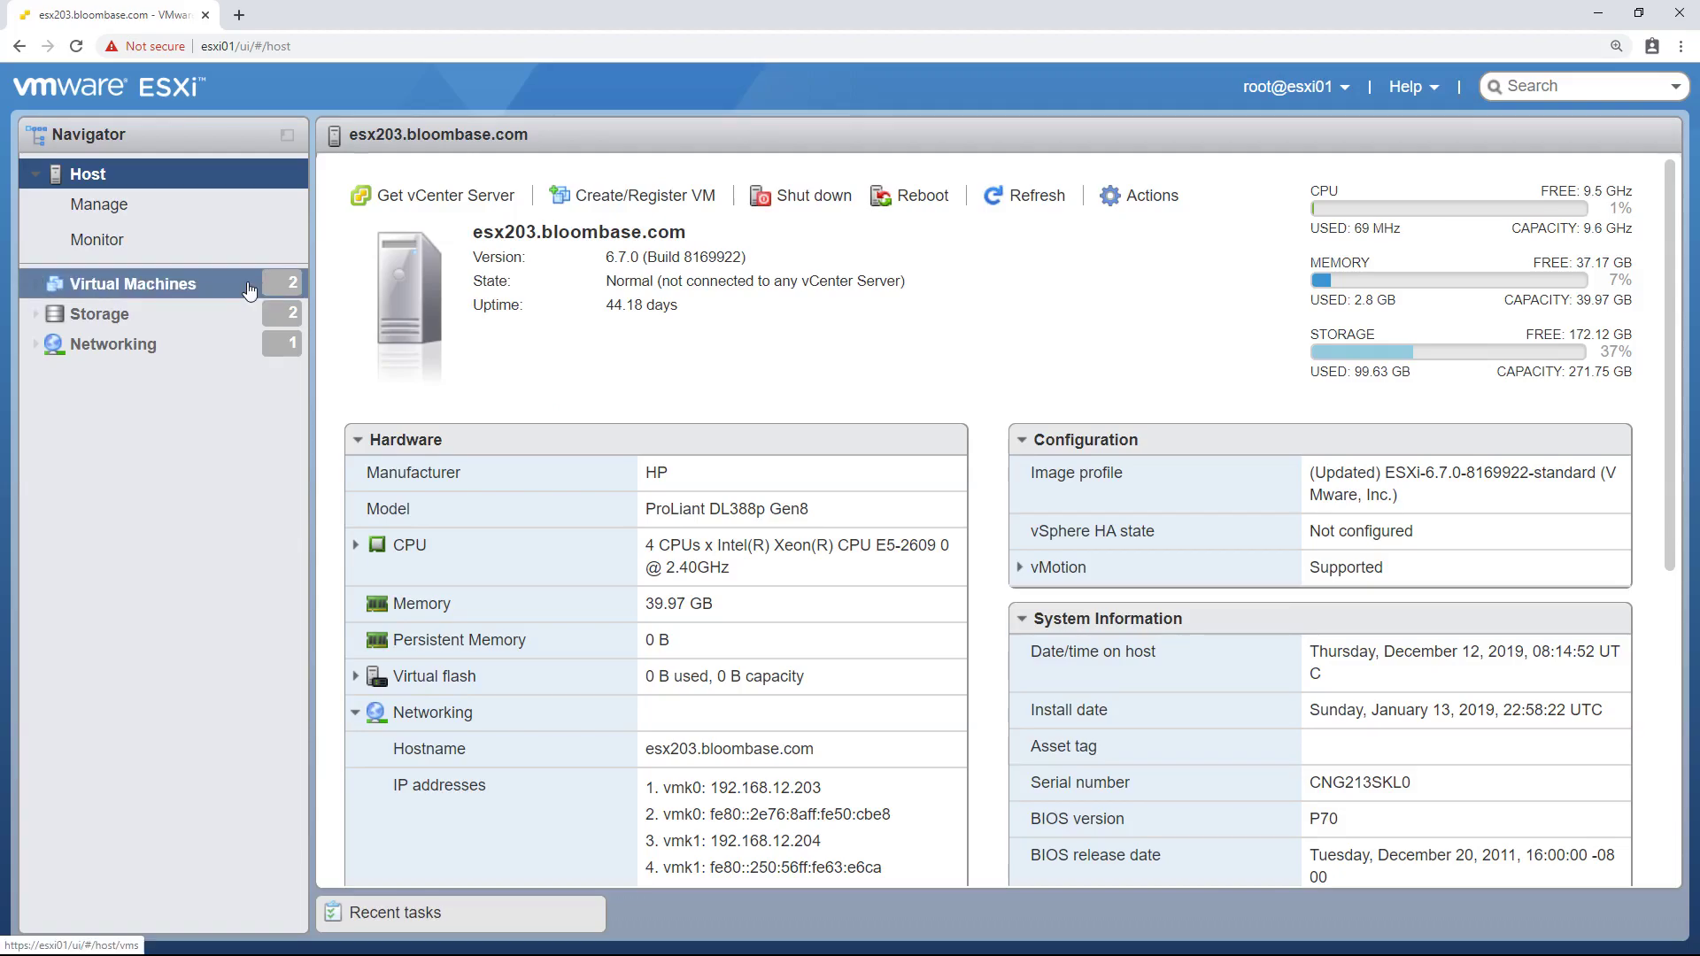
- Start the Create/Register VM wizard for a new virtual machine named Bloombase01
right_click(249, 289)
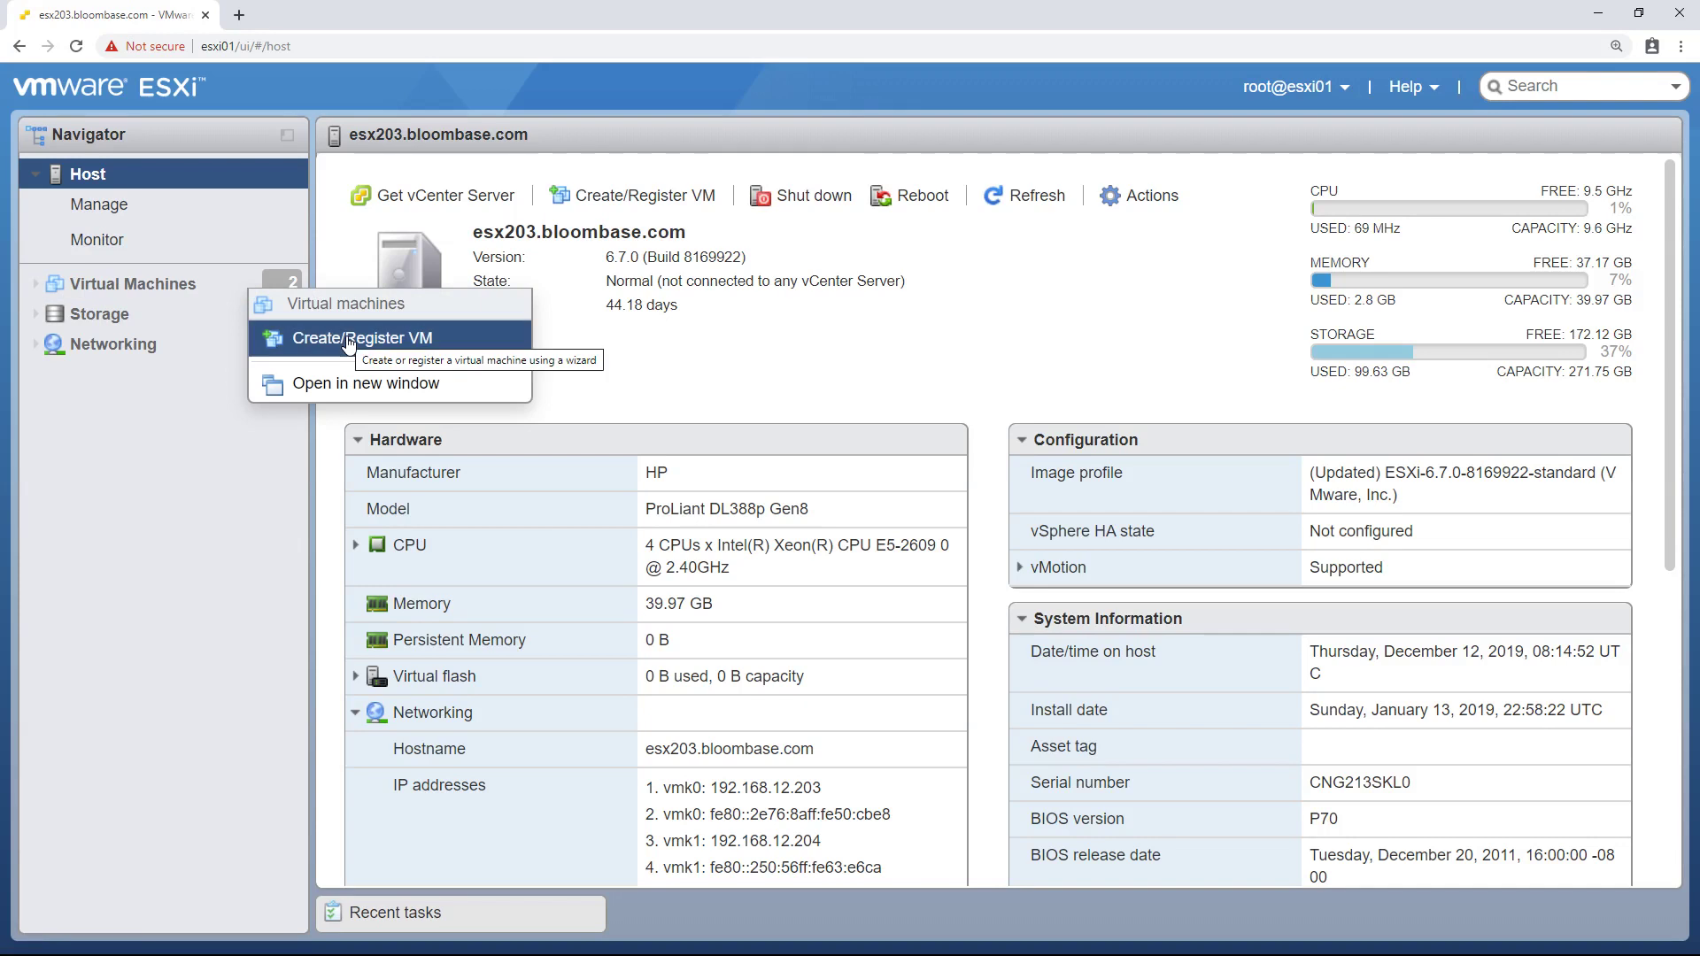
left_click(348, 341)
left_click(712, 321)
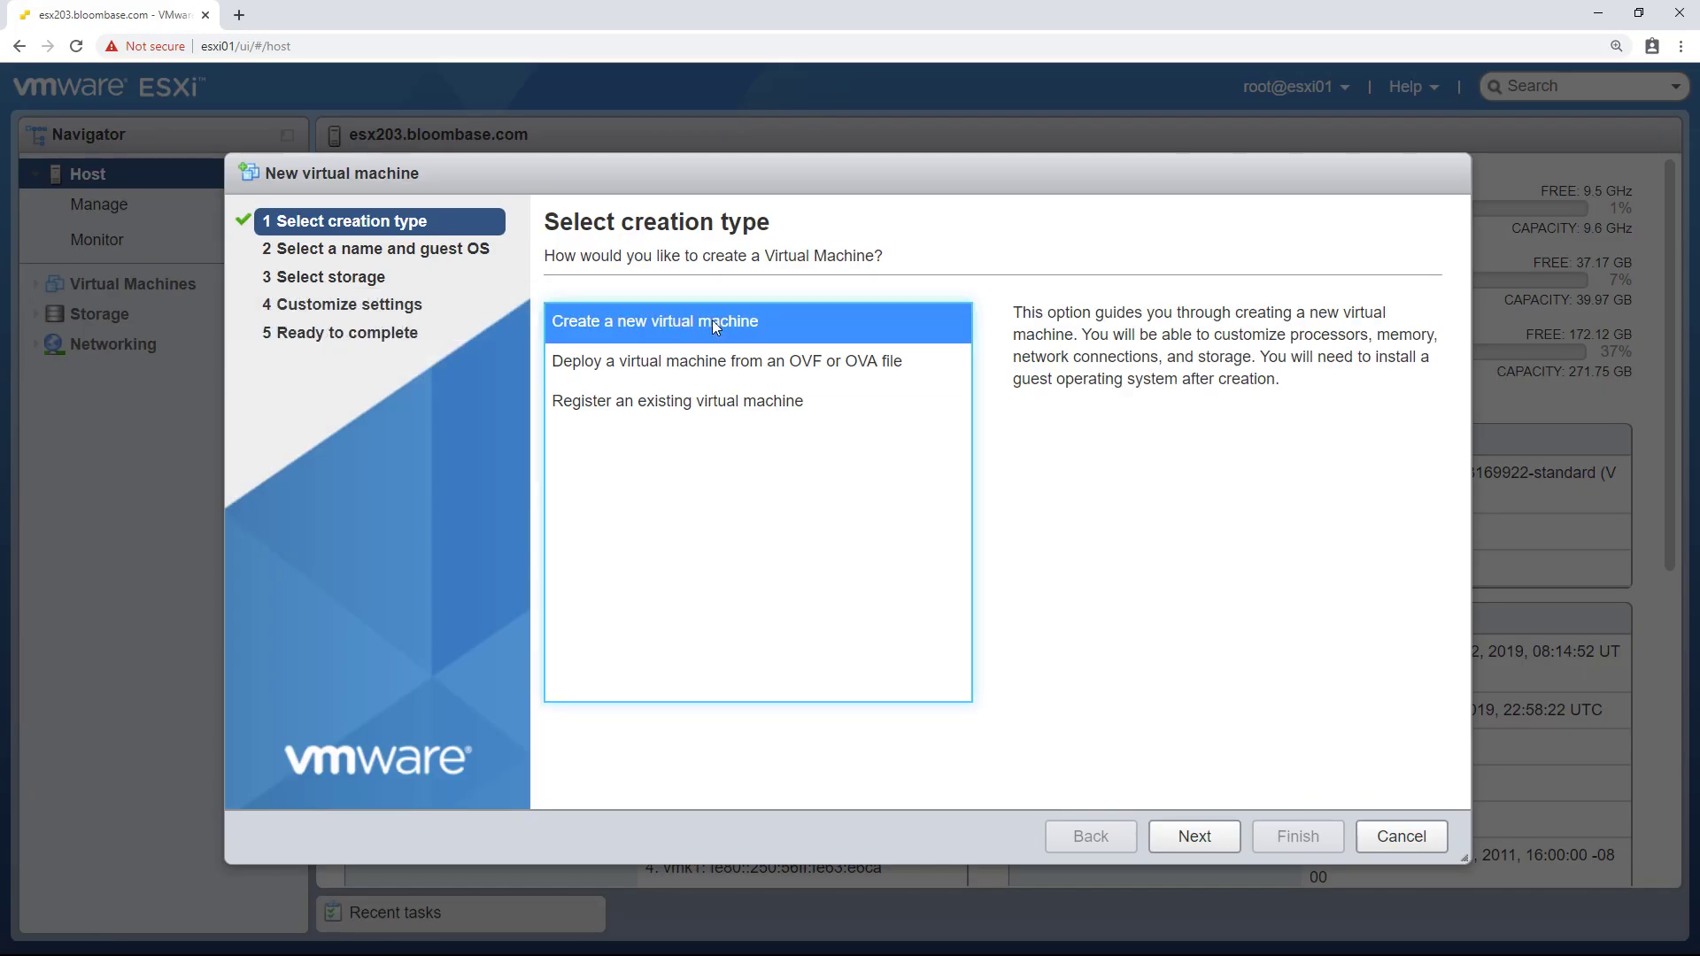
left_click(1213, 846)
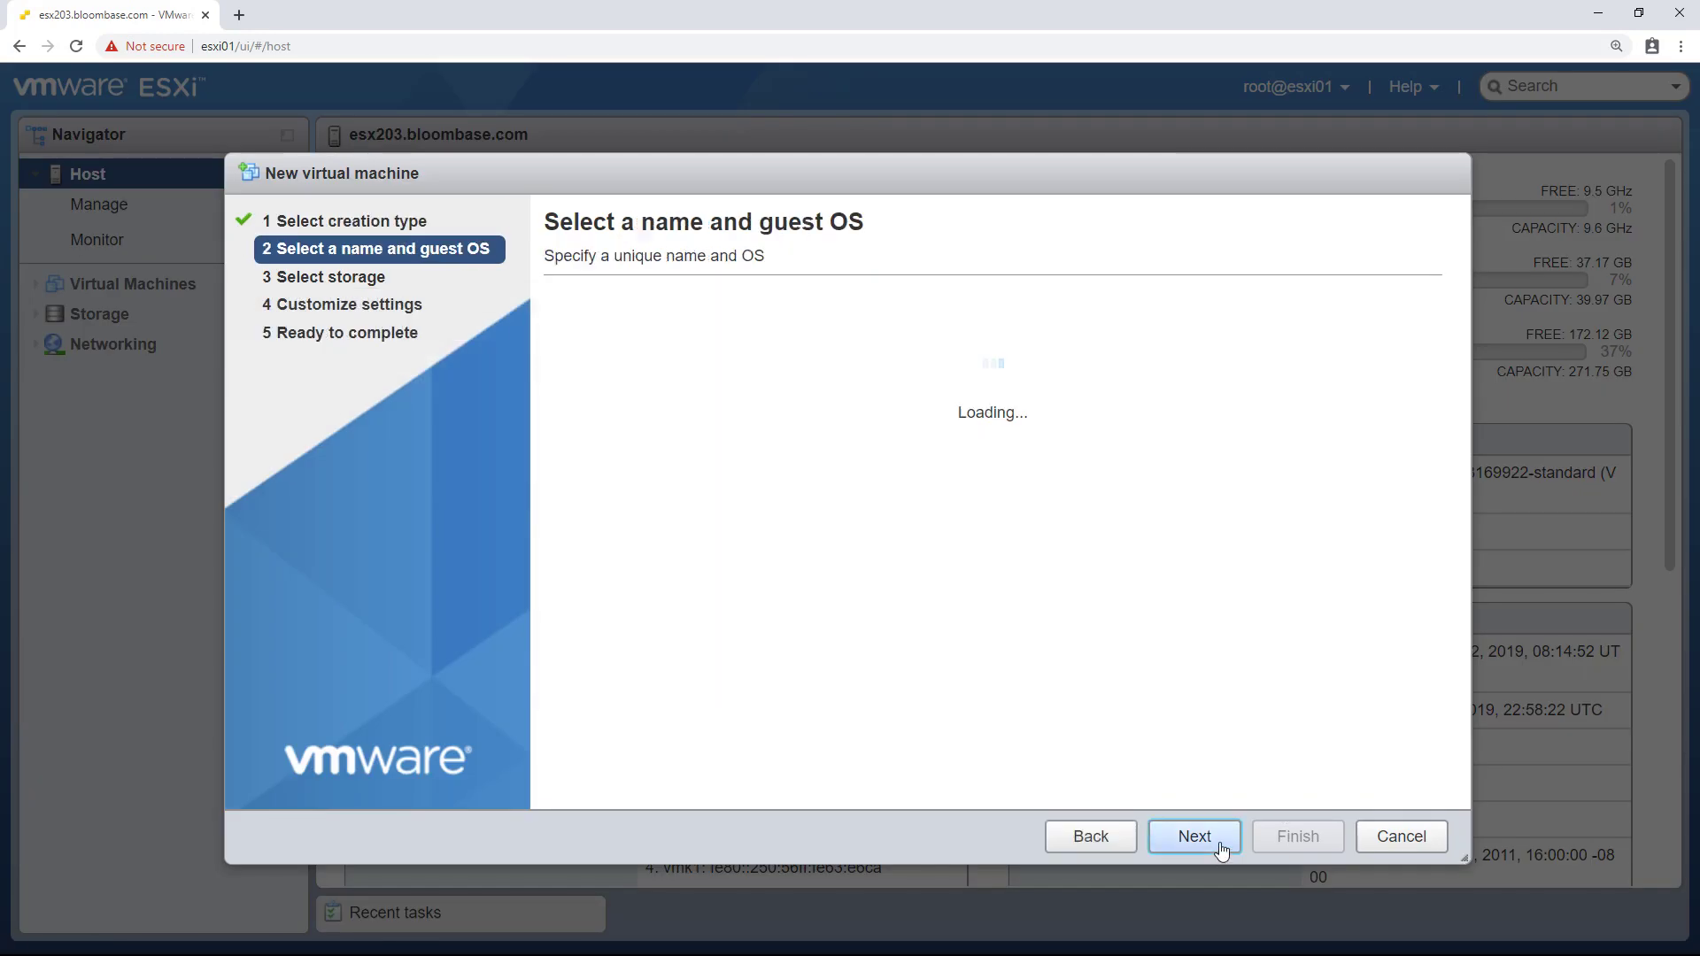
type("Bl")
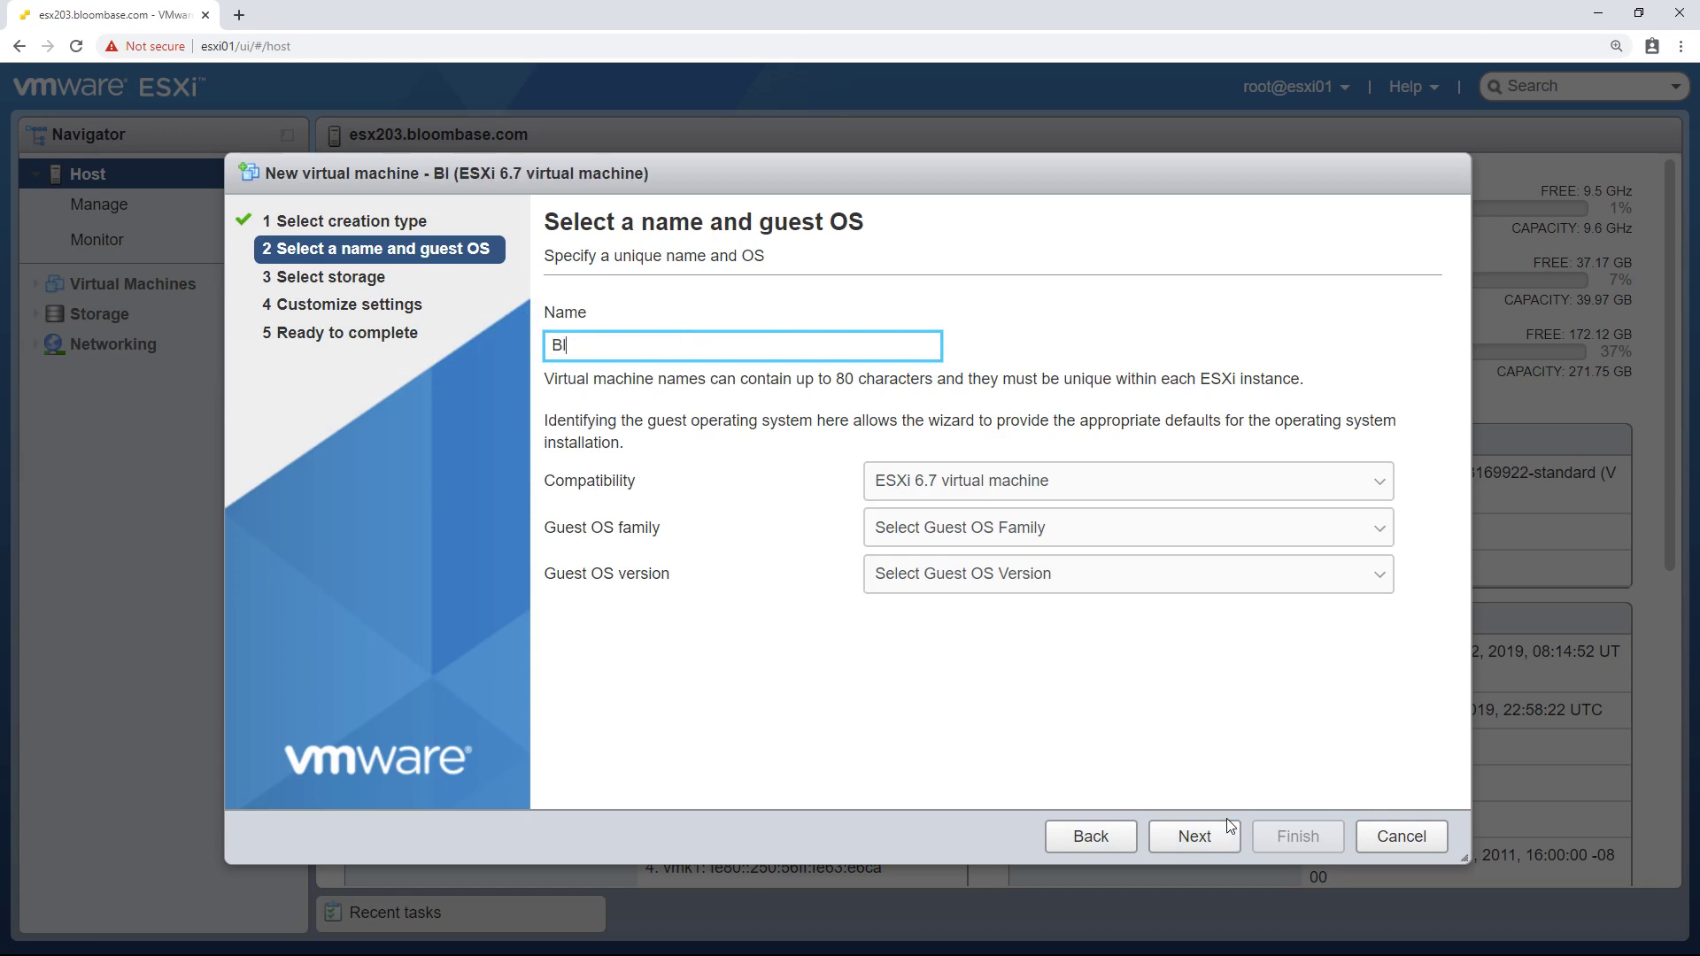
type("oombase01")
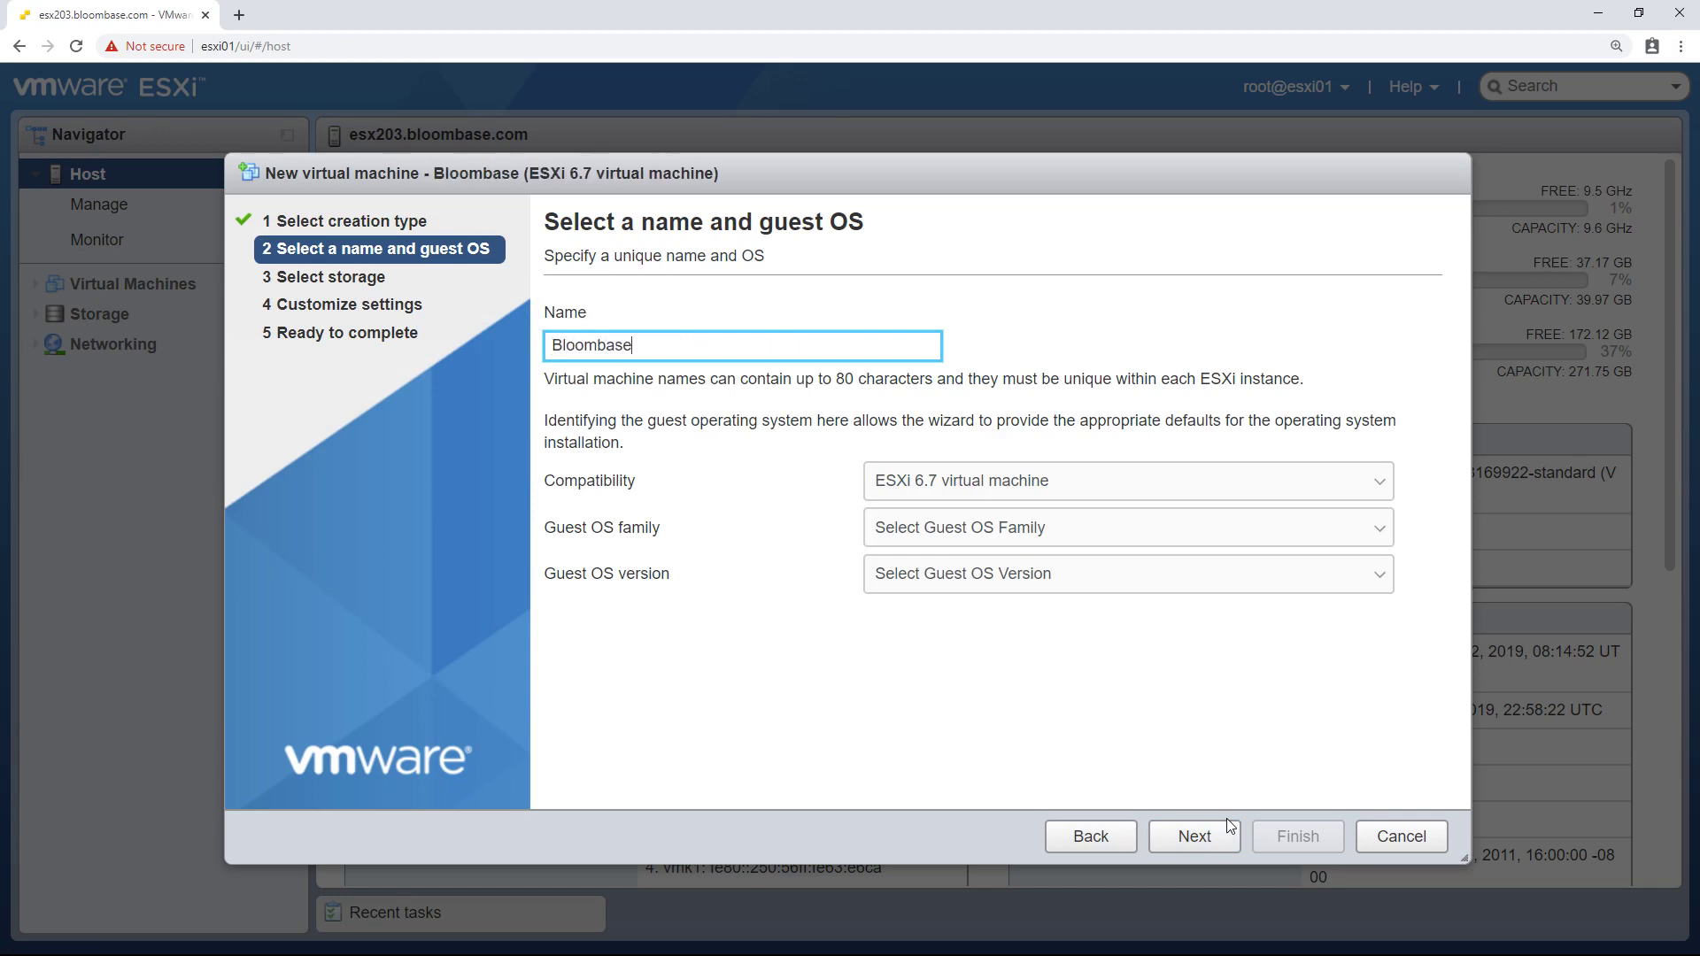
- Set the guest OS to Linux, Red Hat Enterprise Linux 7 (64-bit), and continue
left_click(1219, 532)
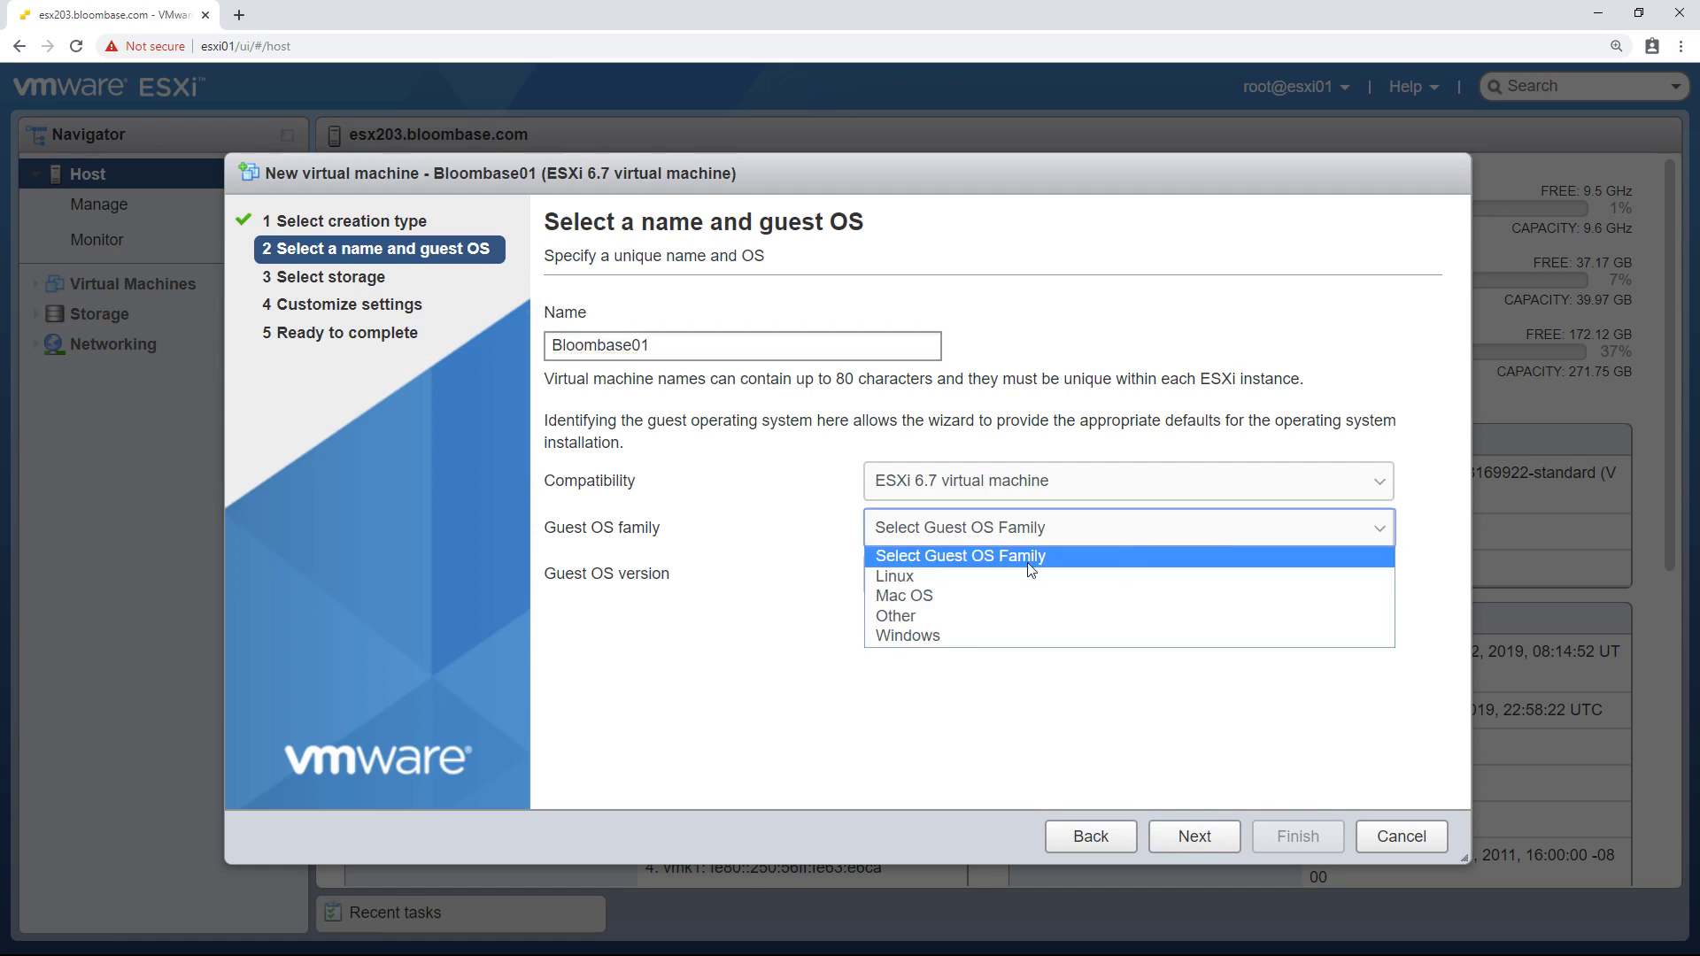
left_click(998, 575)
left_click(1003, 578)
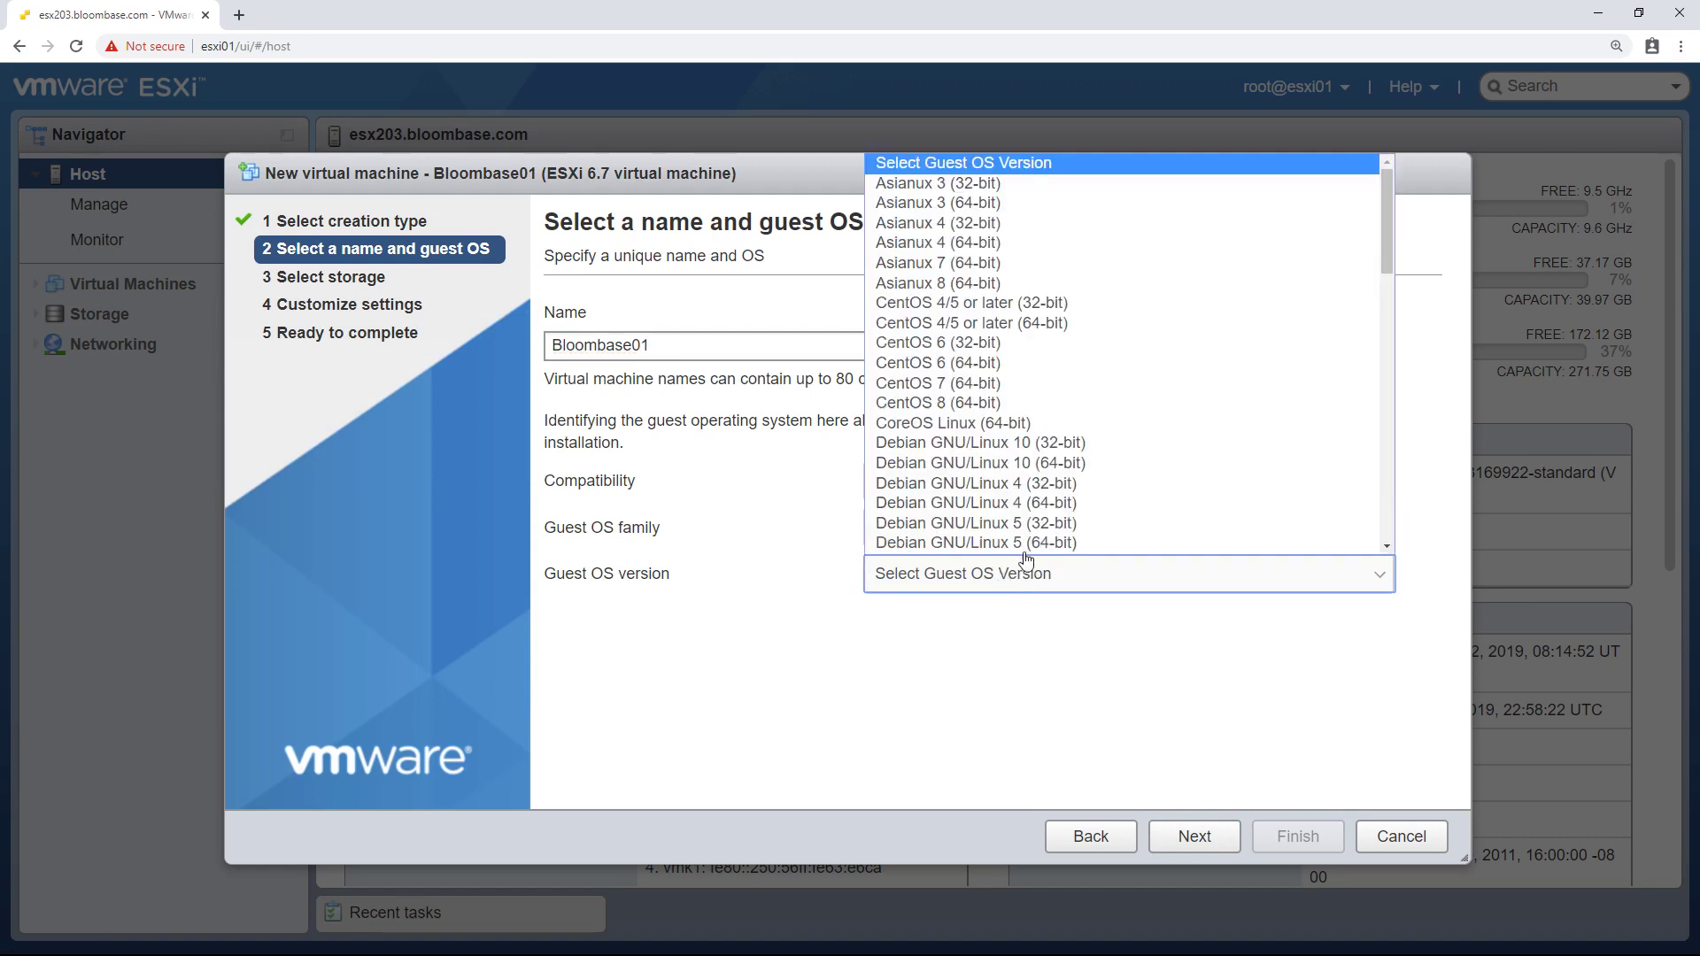
scroll(1117, 469, "down", 5)
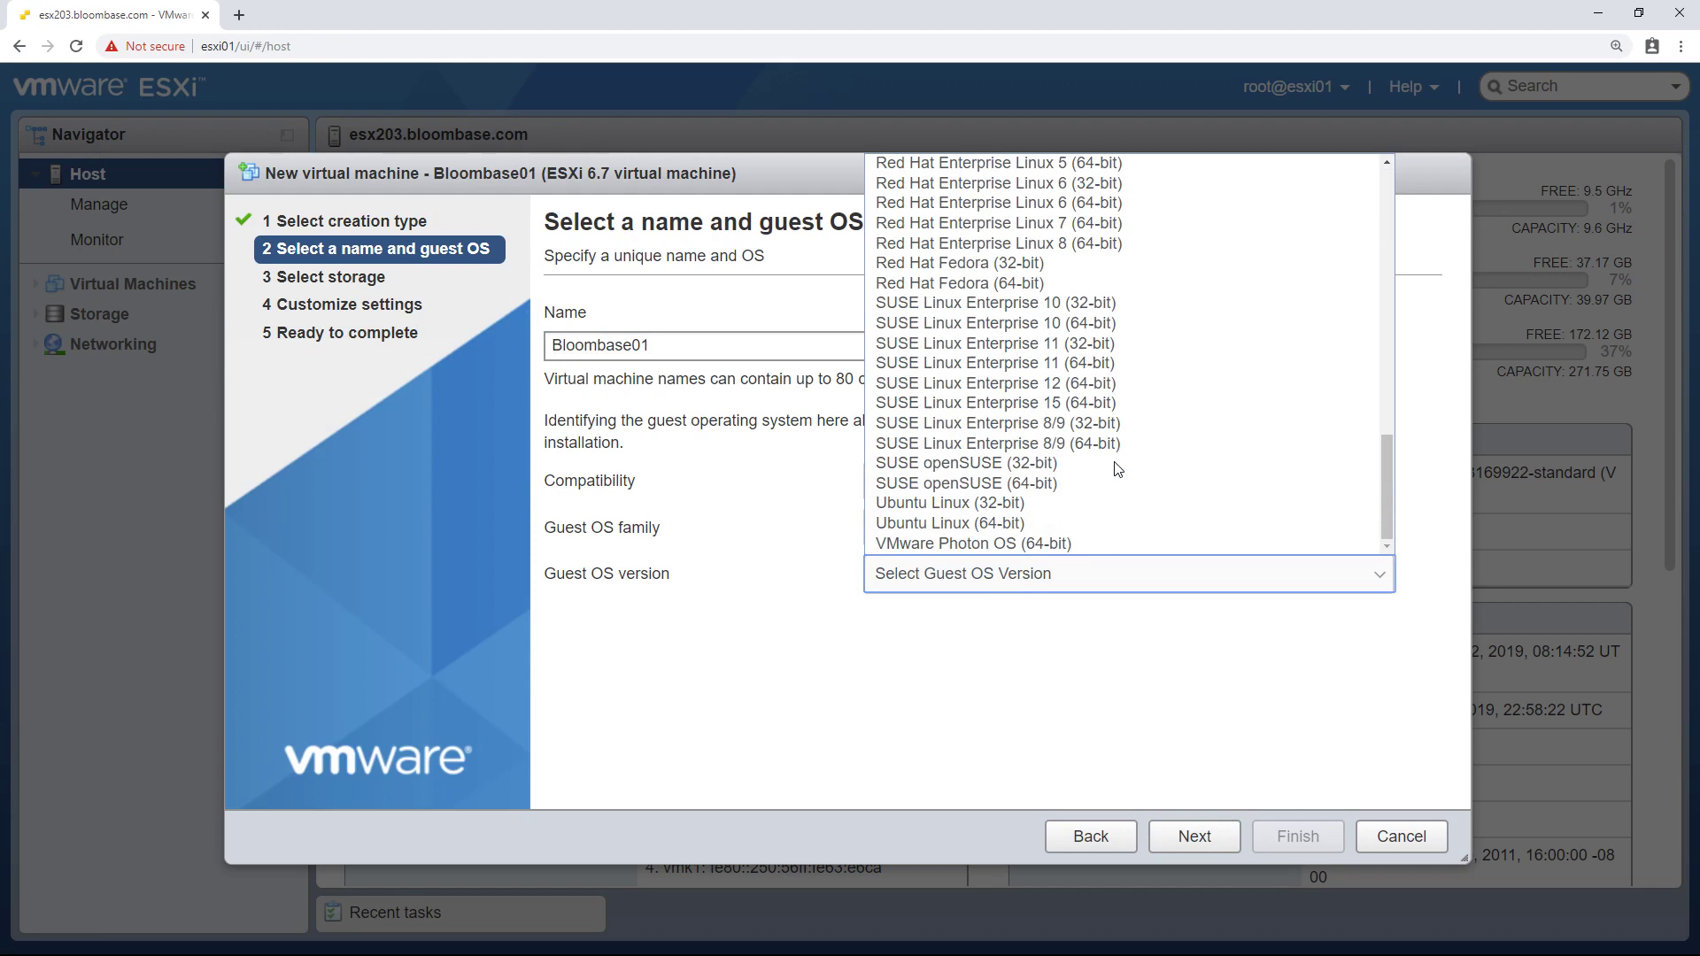
left_click(1085, 224)
left_click(1216, 835)
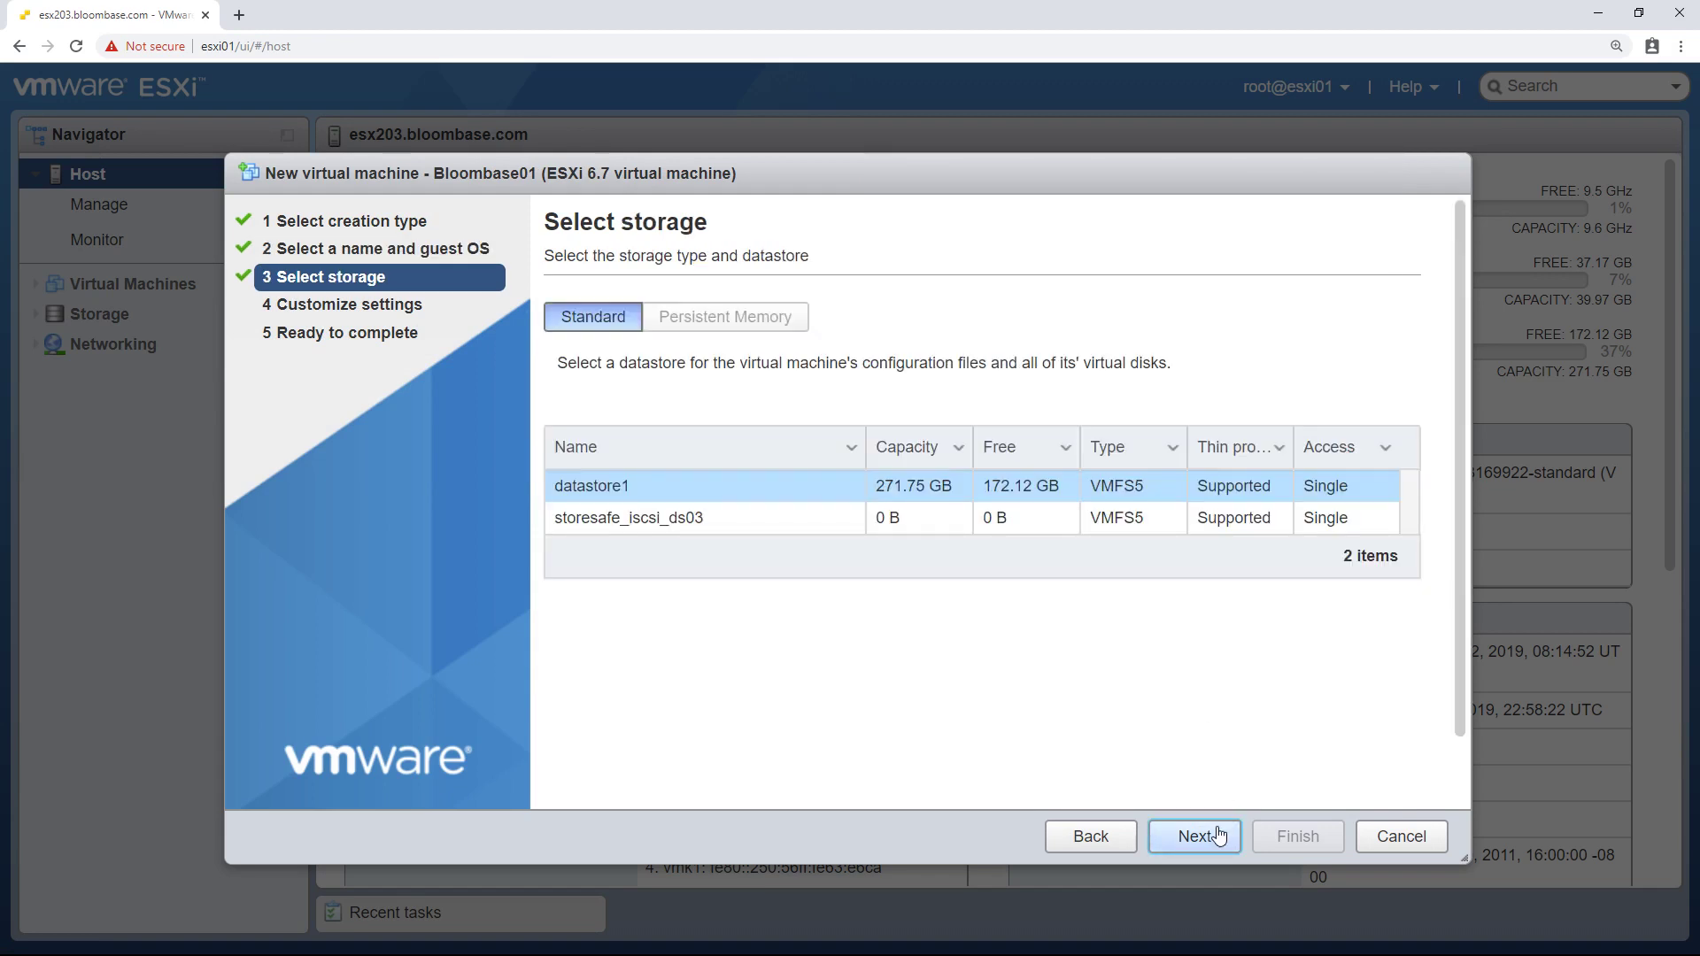
- Keep datastore1 and set CD/DVD Drive 1 to the bloombase-storesafe el7 ISO from the Bloombase iso folder
left_click(1218, 835)
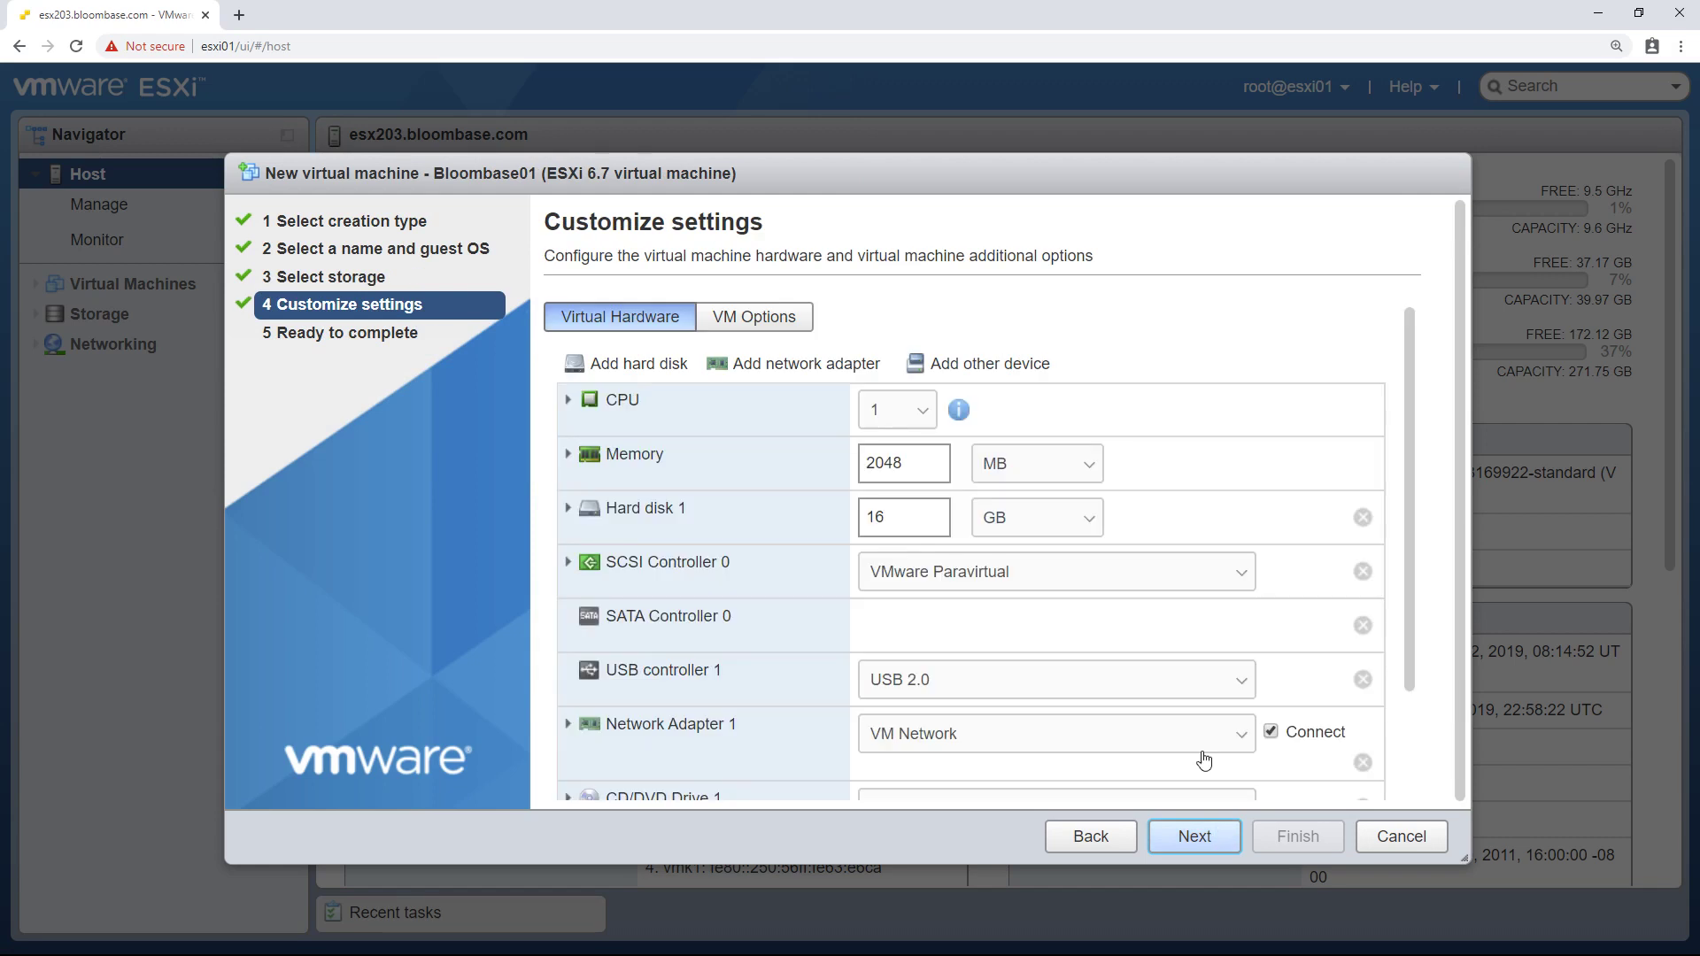
scroll(1281, 544, "down", 3)
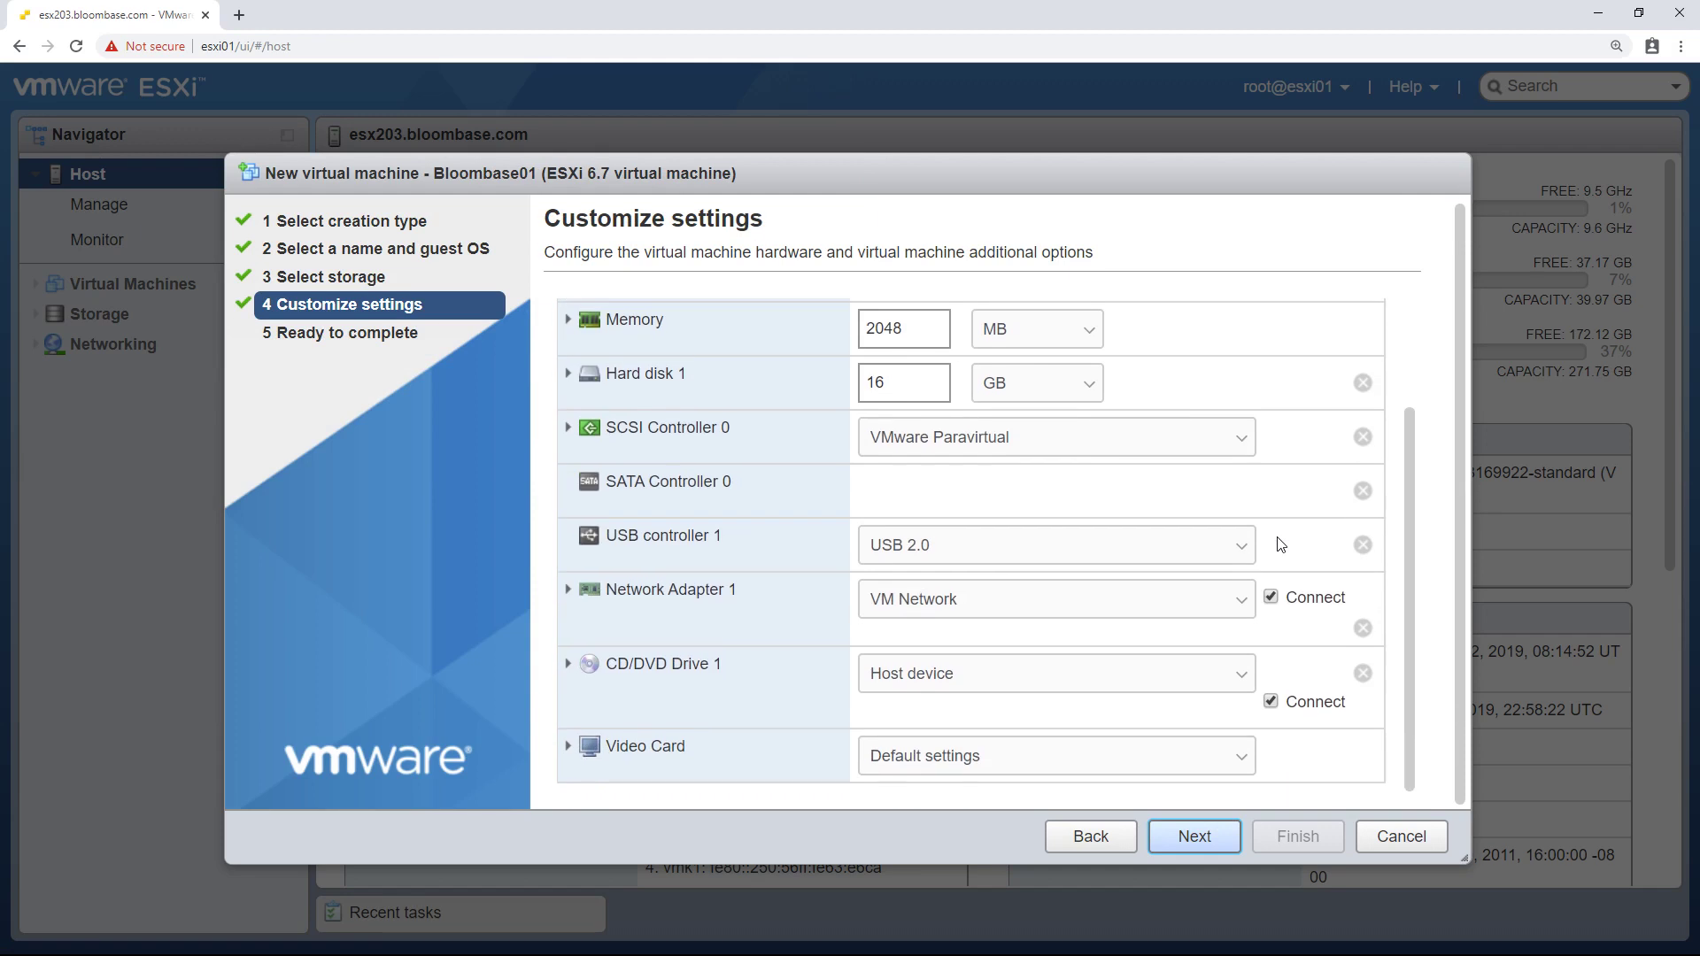
left_click(1242, 675)
left_click(1177, 724)
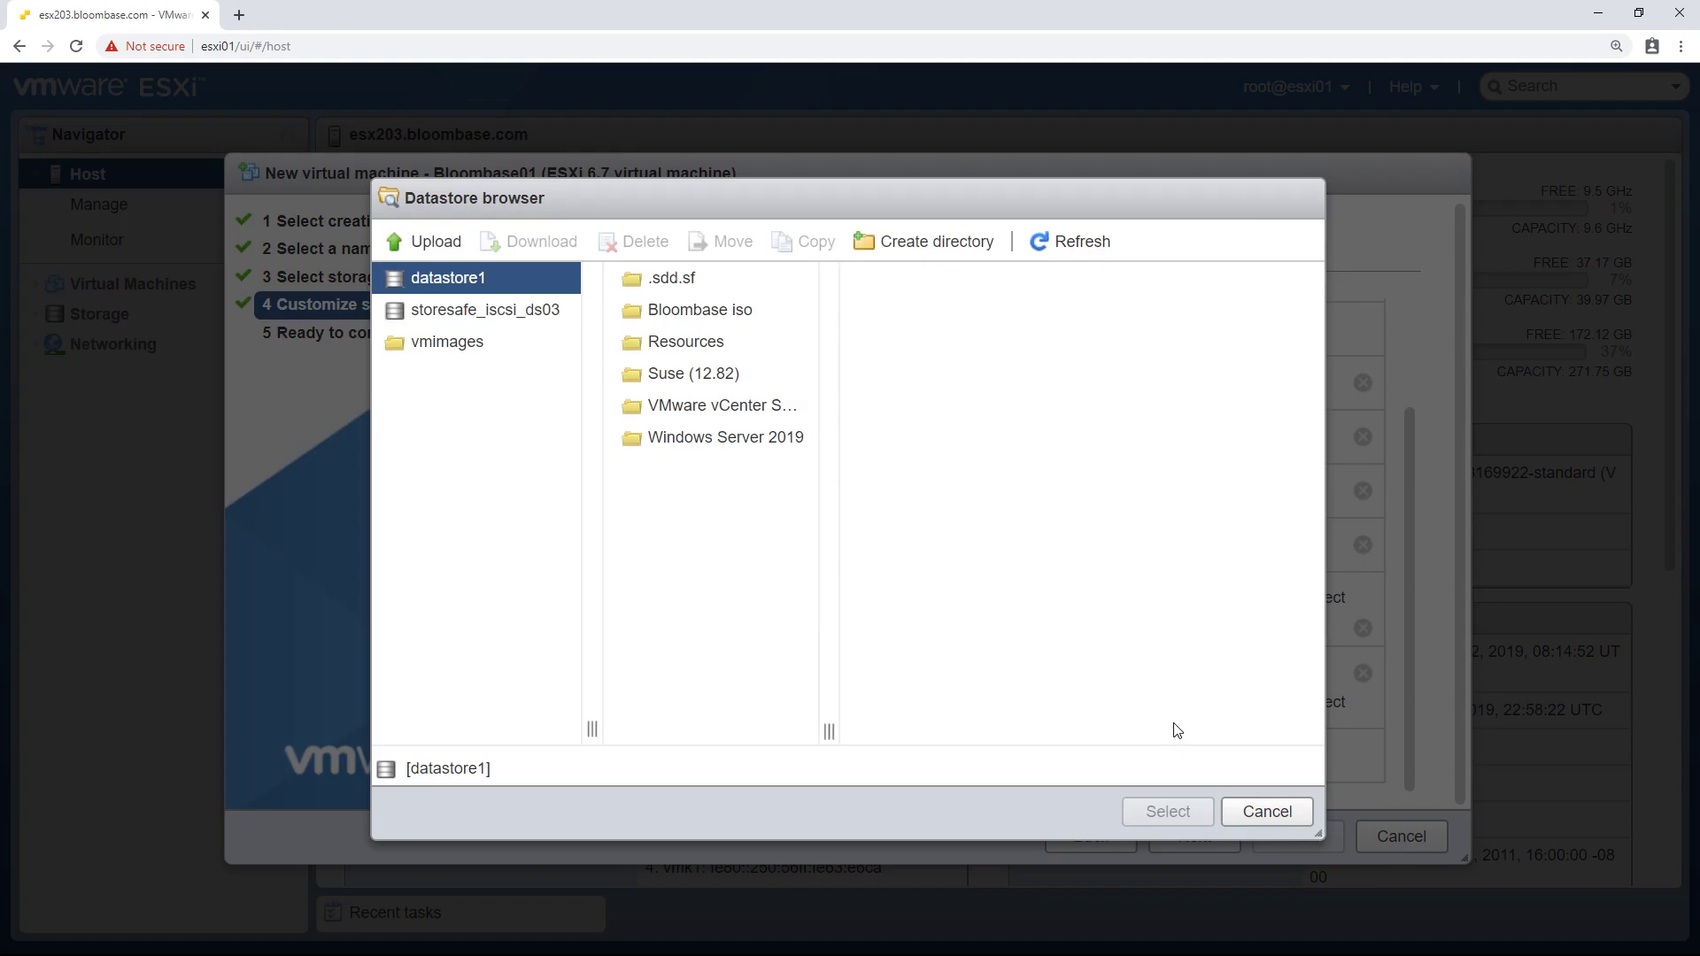
left_click(726, 327)
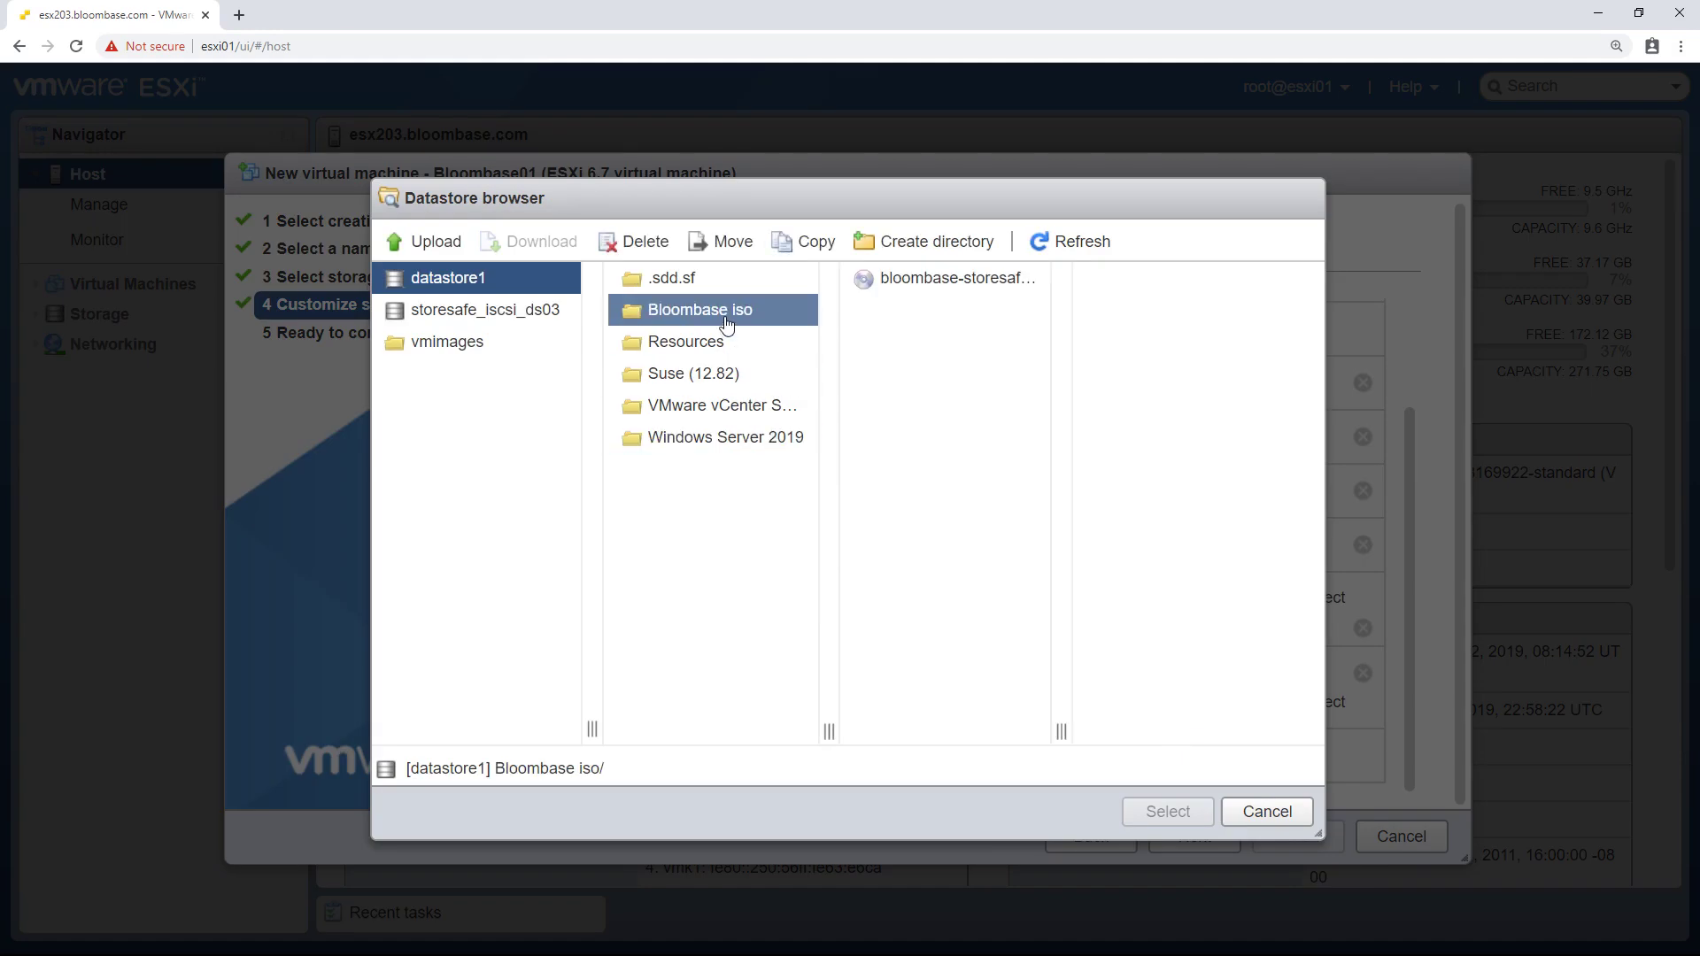
left_click(905, 288)
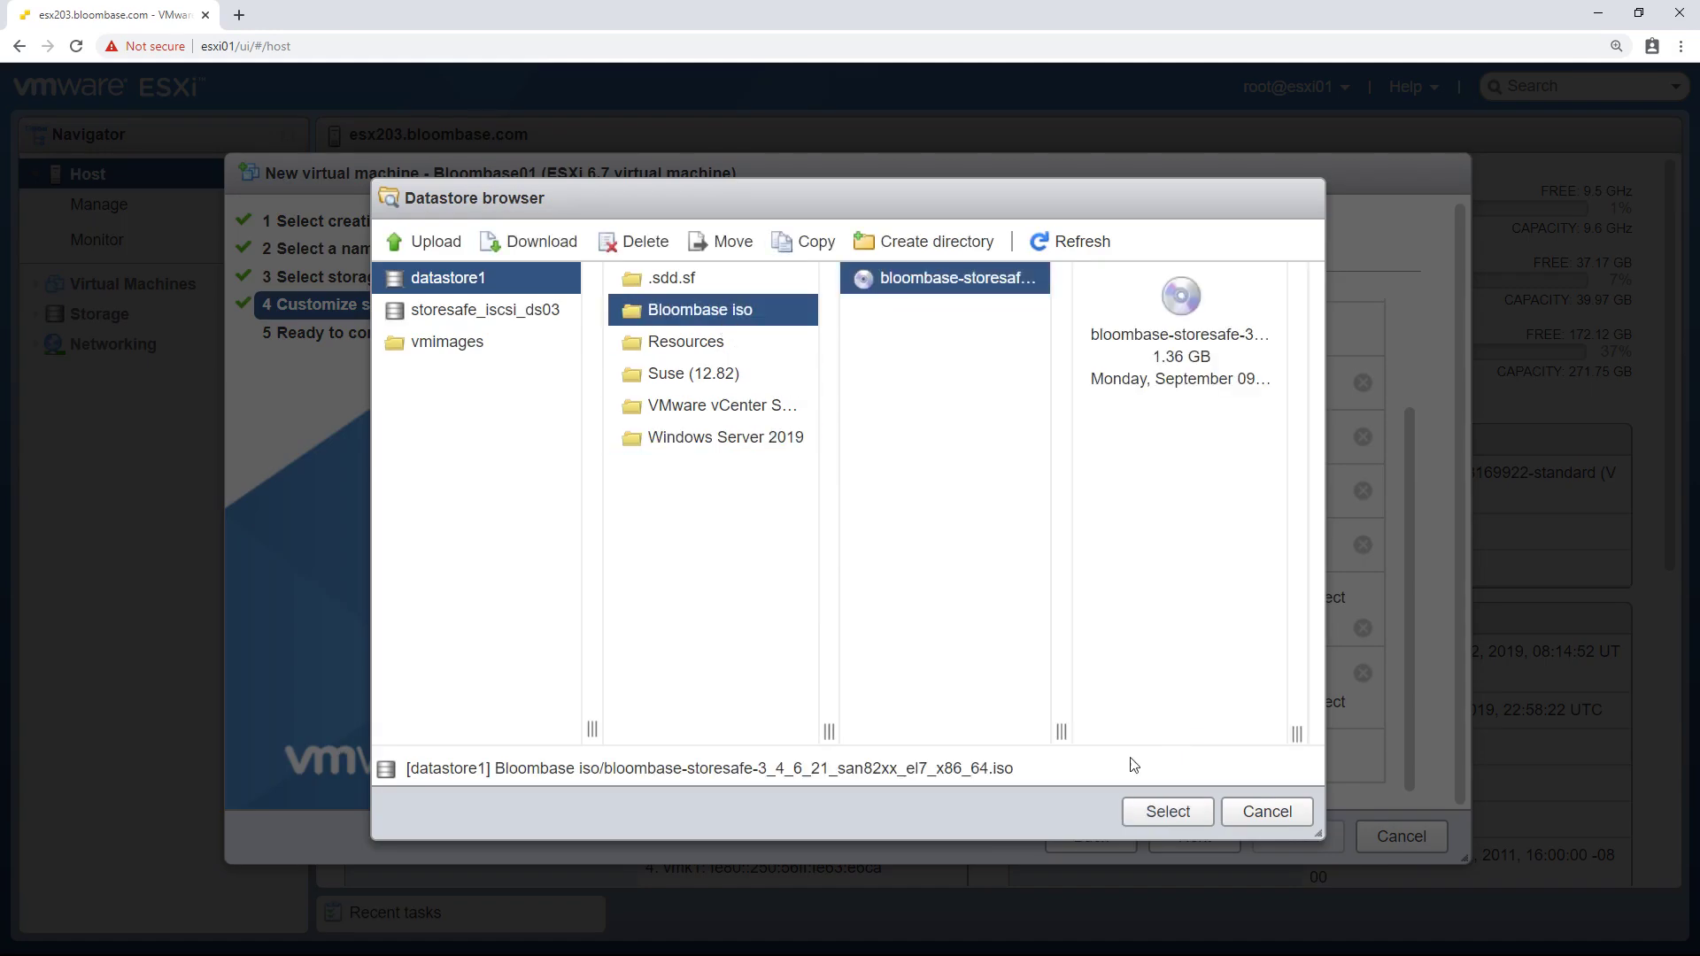
left_click(1168, 812)
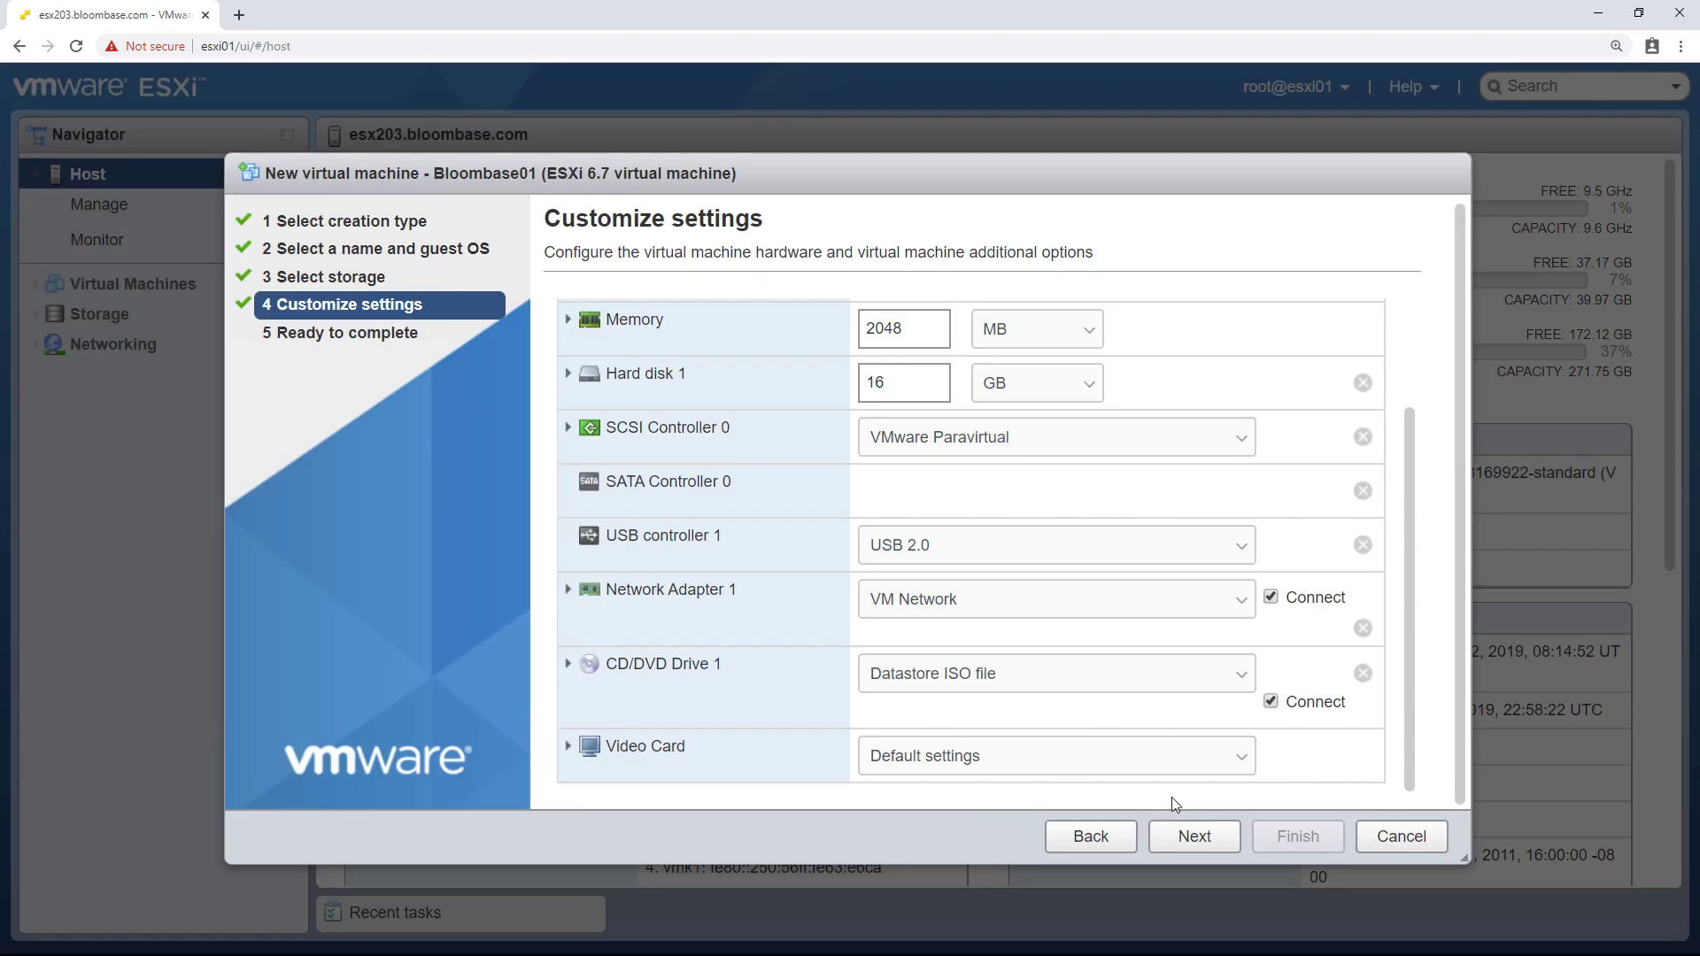
- Review the summary and finish creating the Bloombase01 virtual machine
left_click(1200, 838)
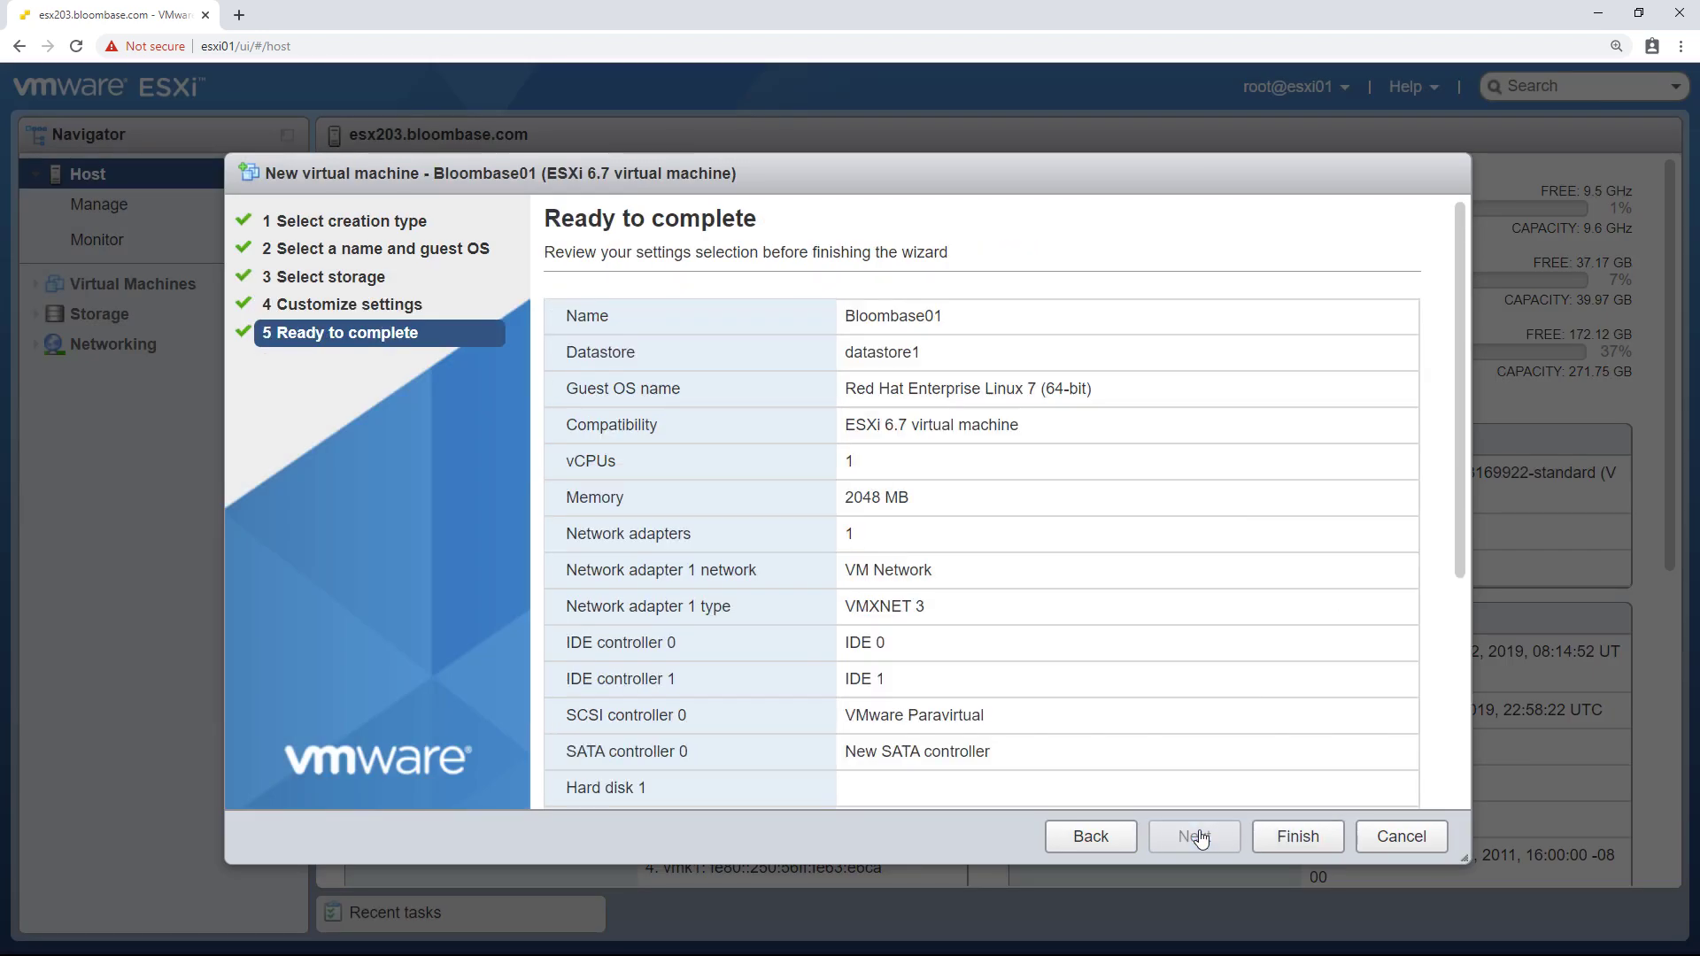
scroll(1237, 706, "down", 5)
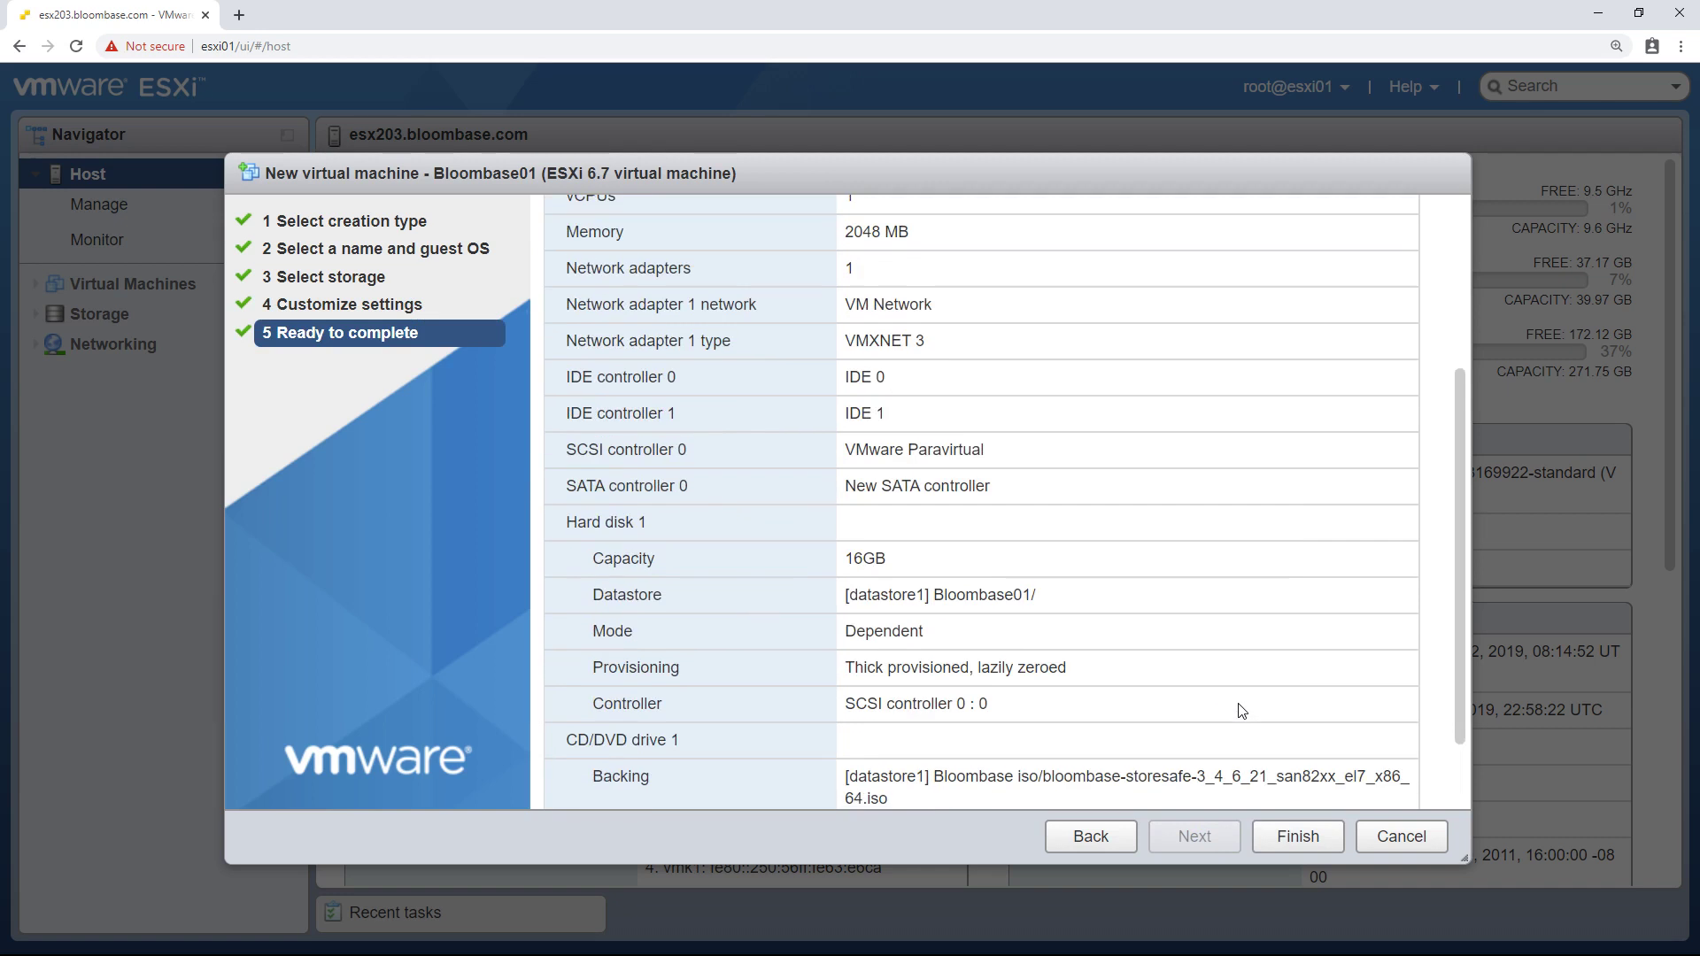
left_click(1298, 837)
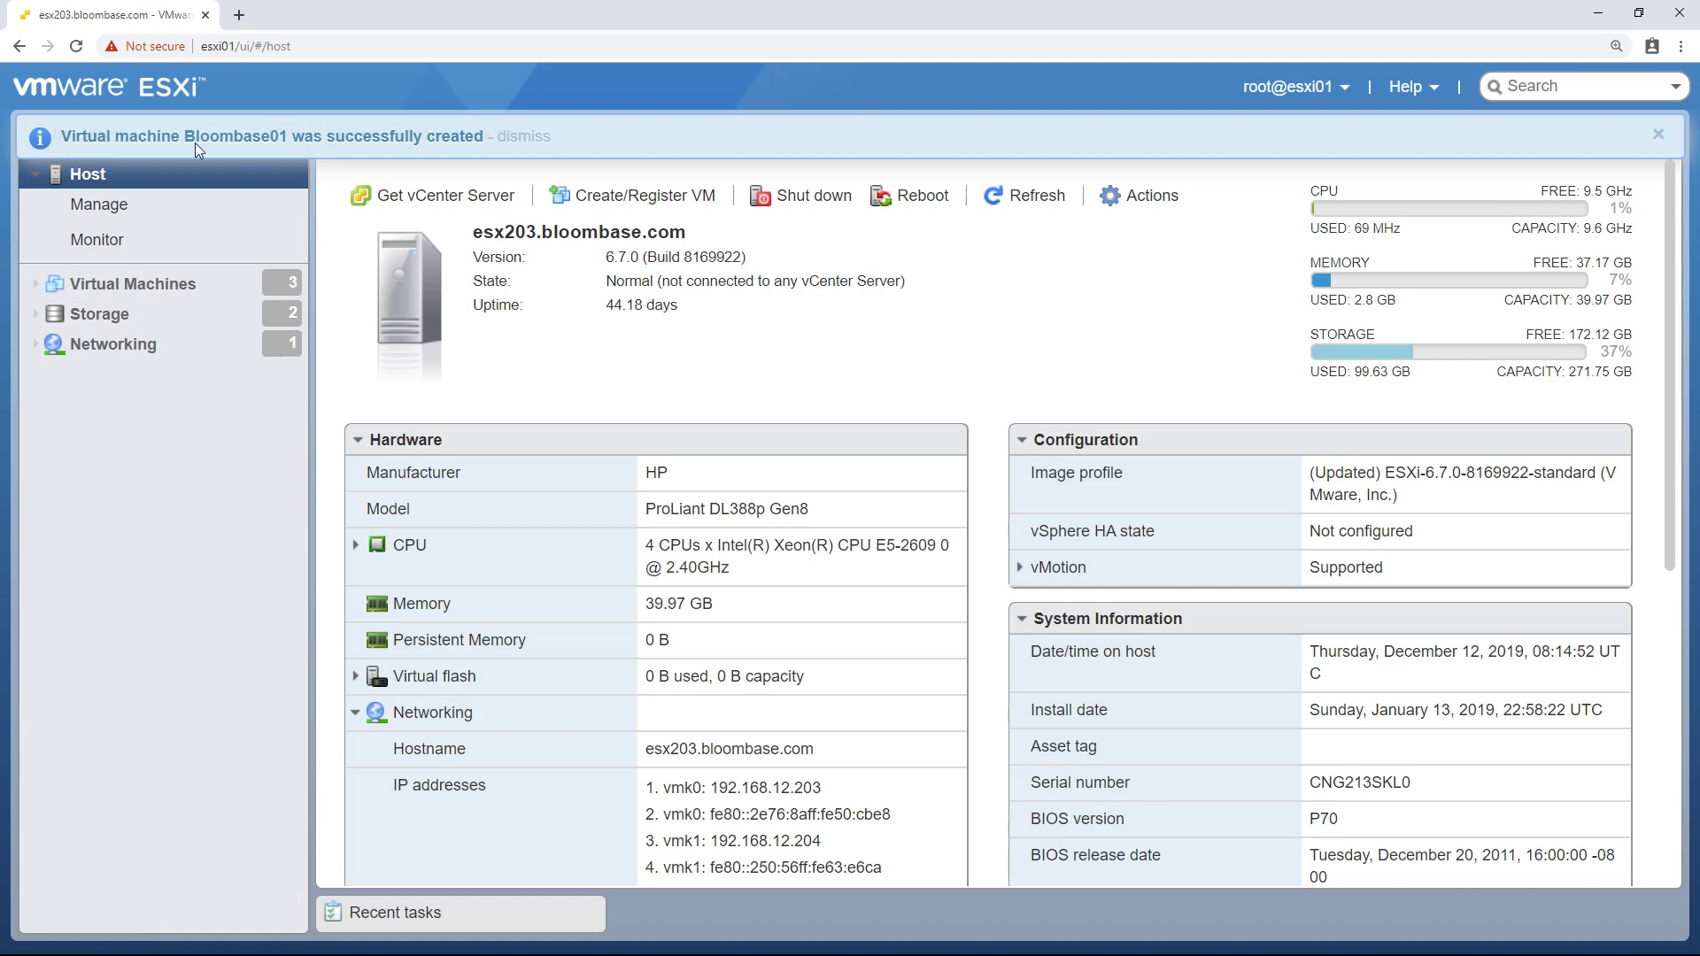
- Power on Bloombase01 and open its console showing the installer prompt
left_click(186, 295)
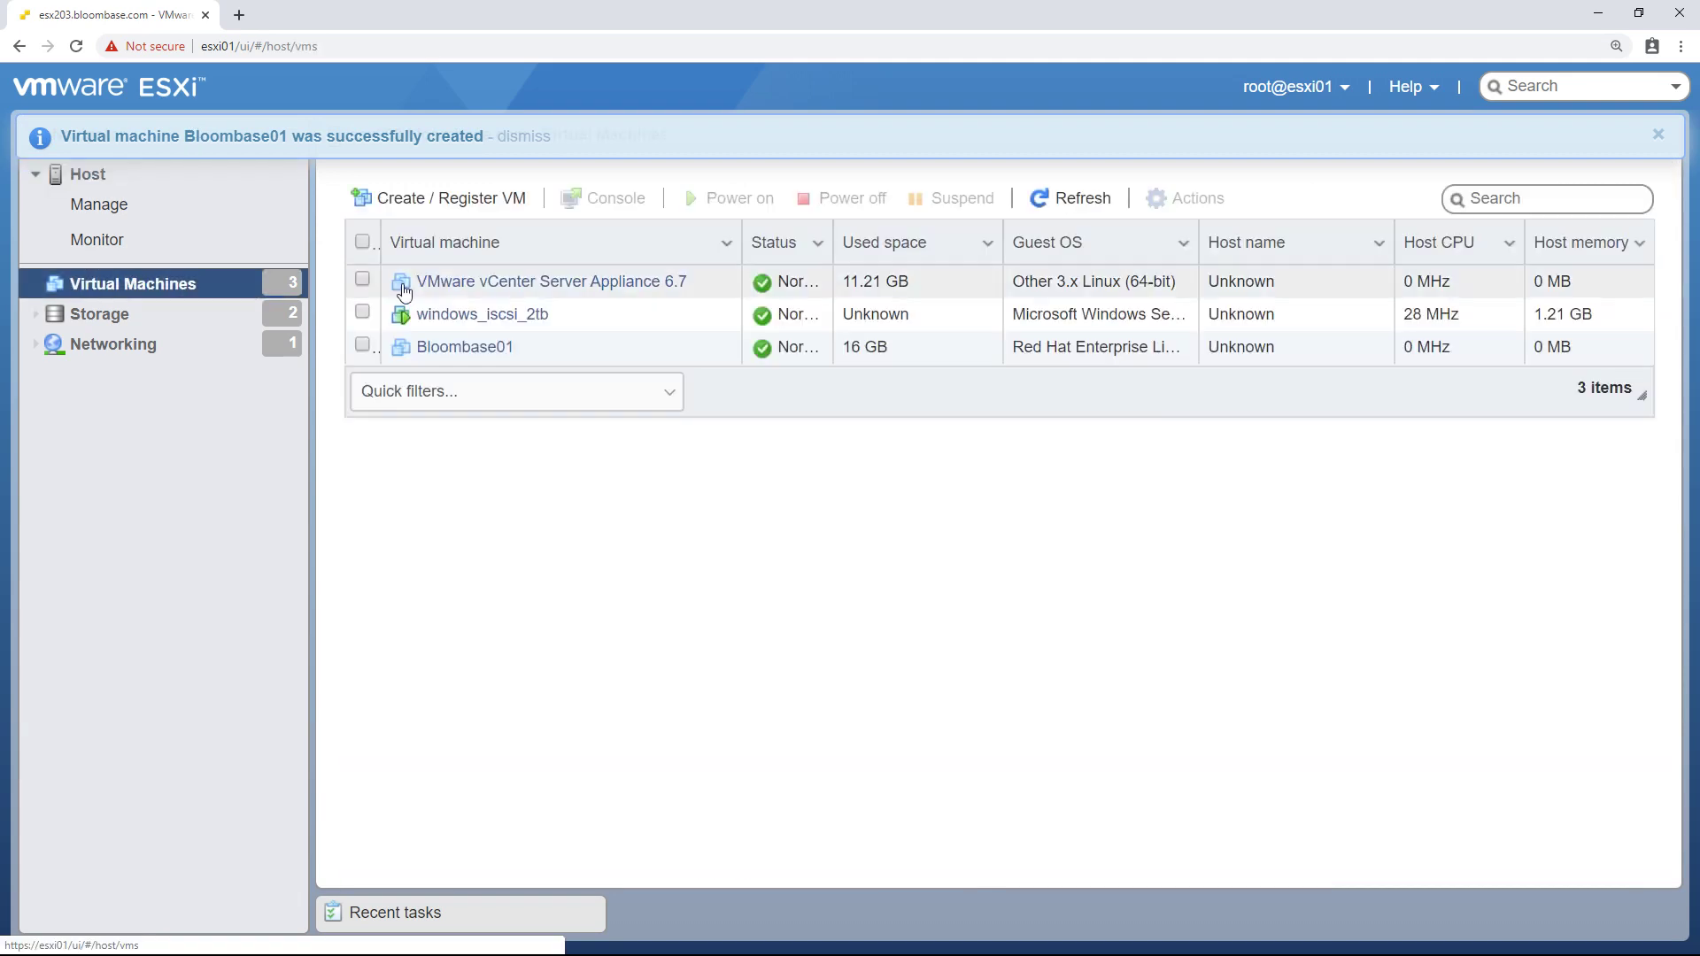
left_click(463, 347)
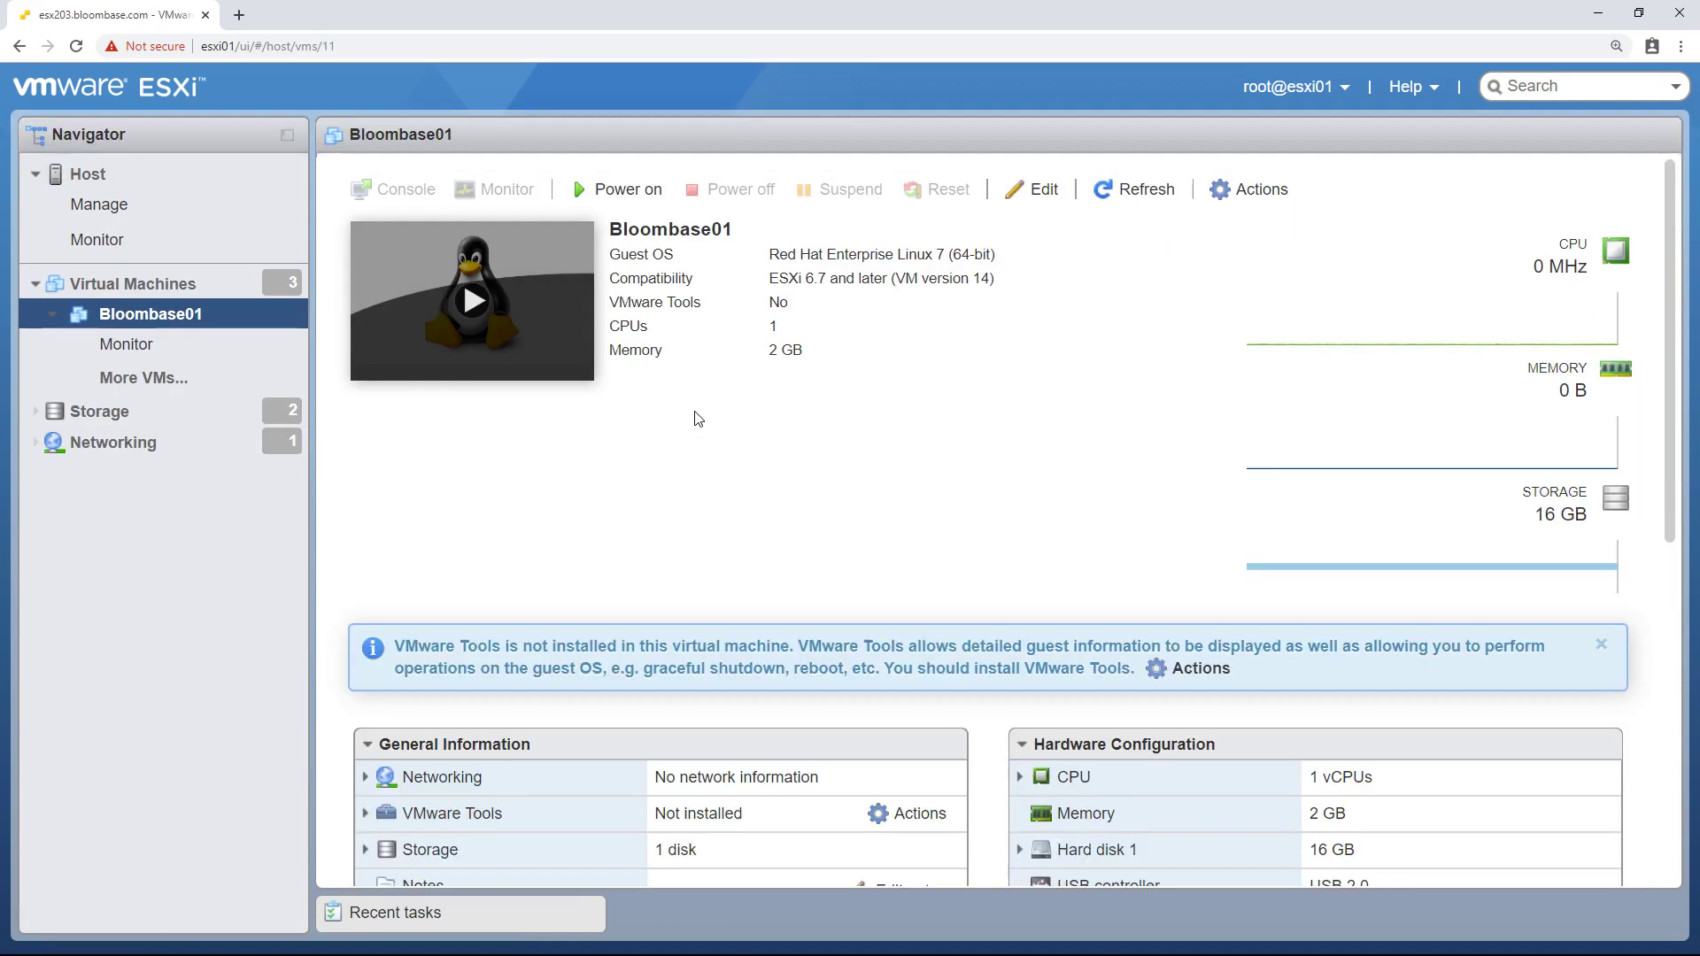
left_click(624, 191)
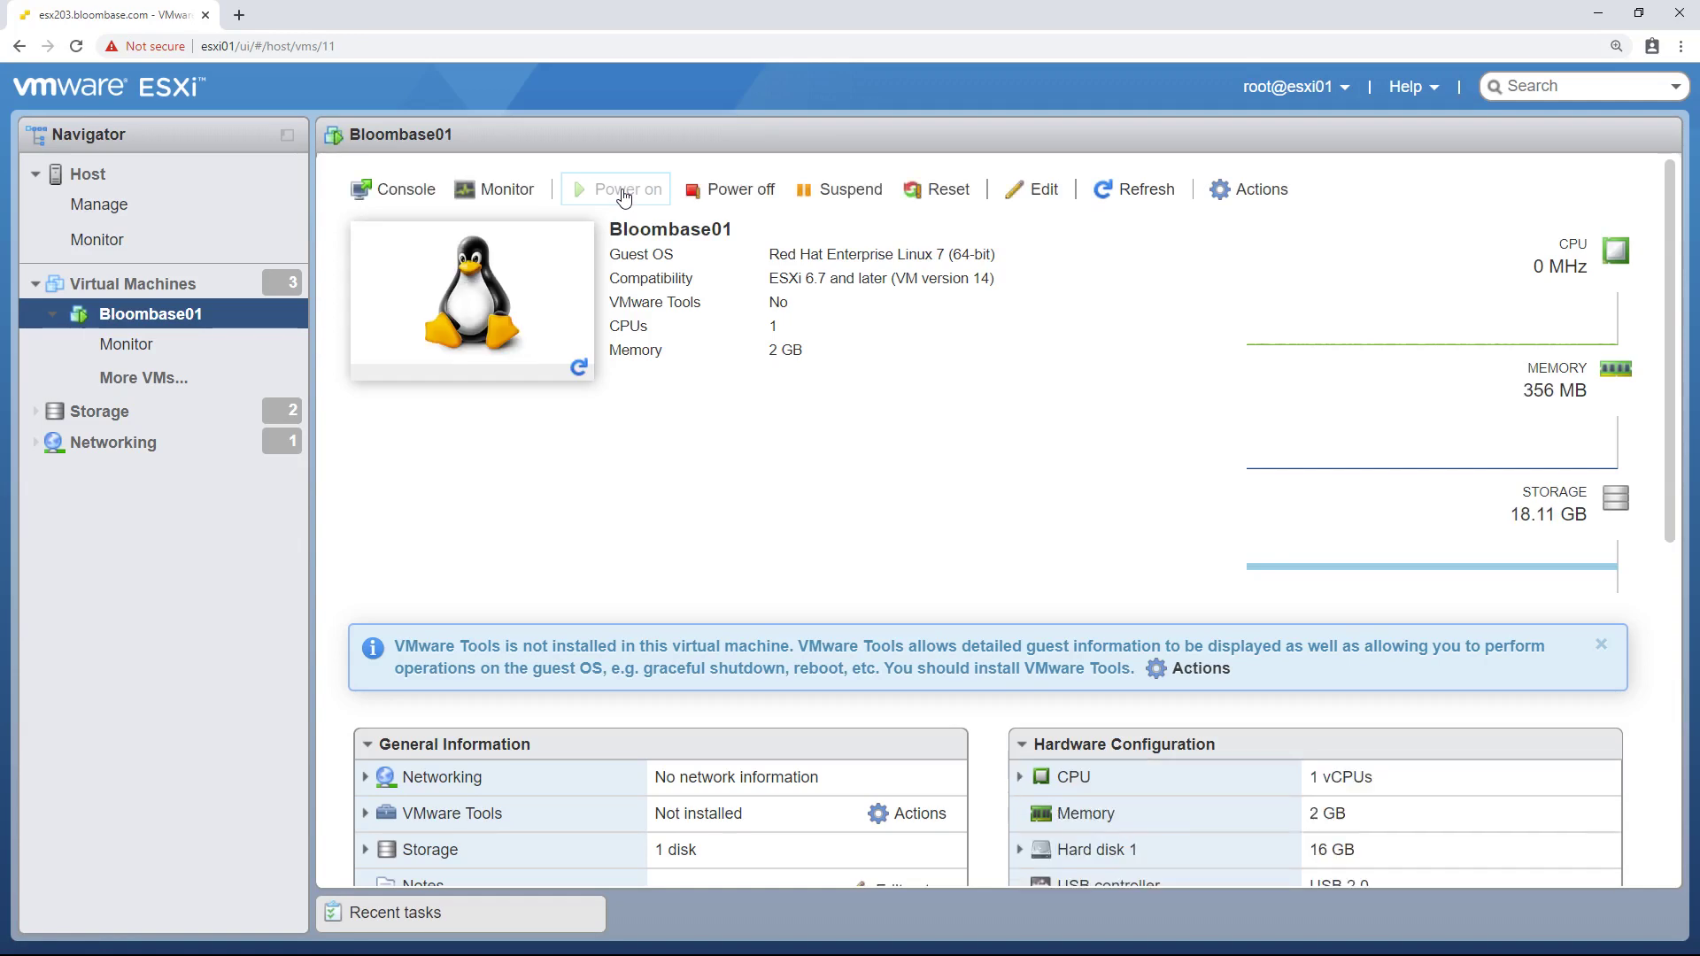
left_click(520, 324)
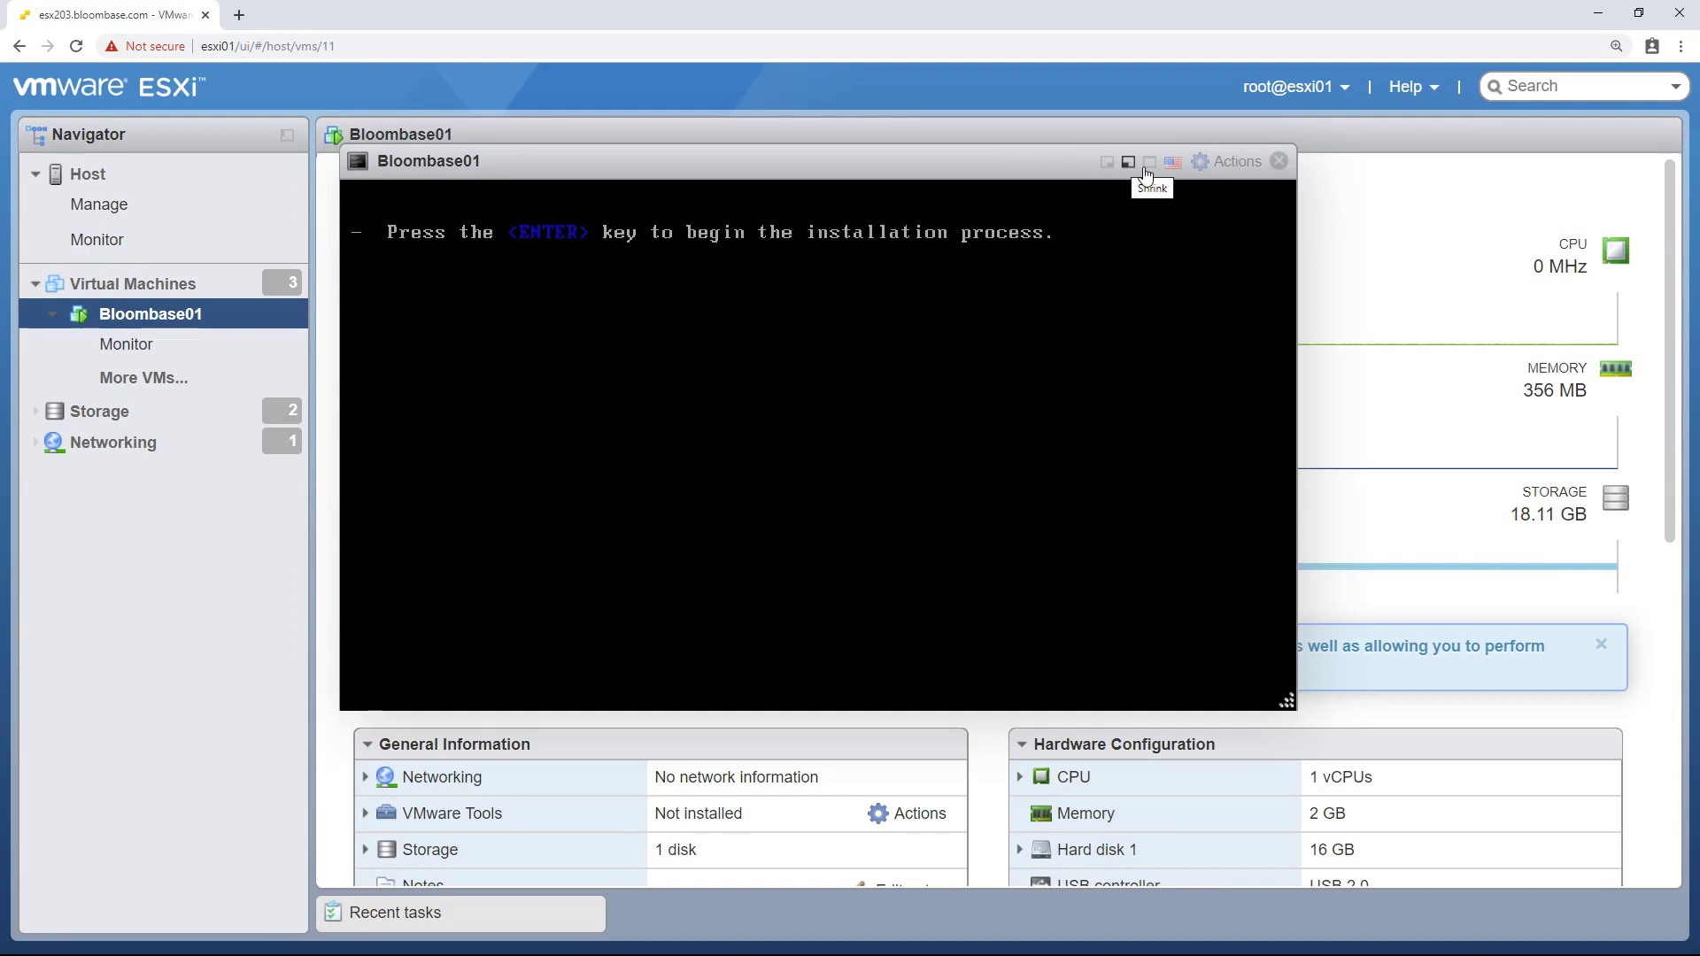
- Press Enter in the Bloombase01 console to begin installation and reposition the console window
left_click(1074, 212)
key("Return")
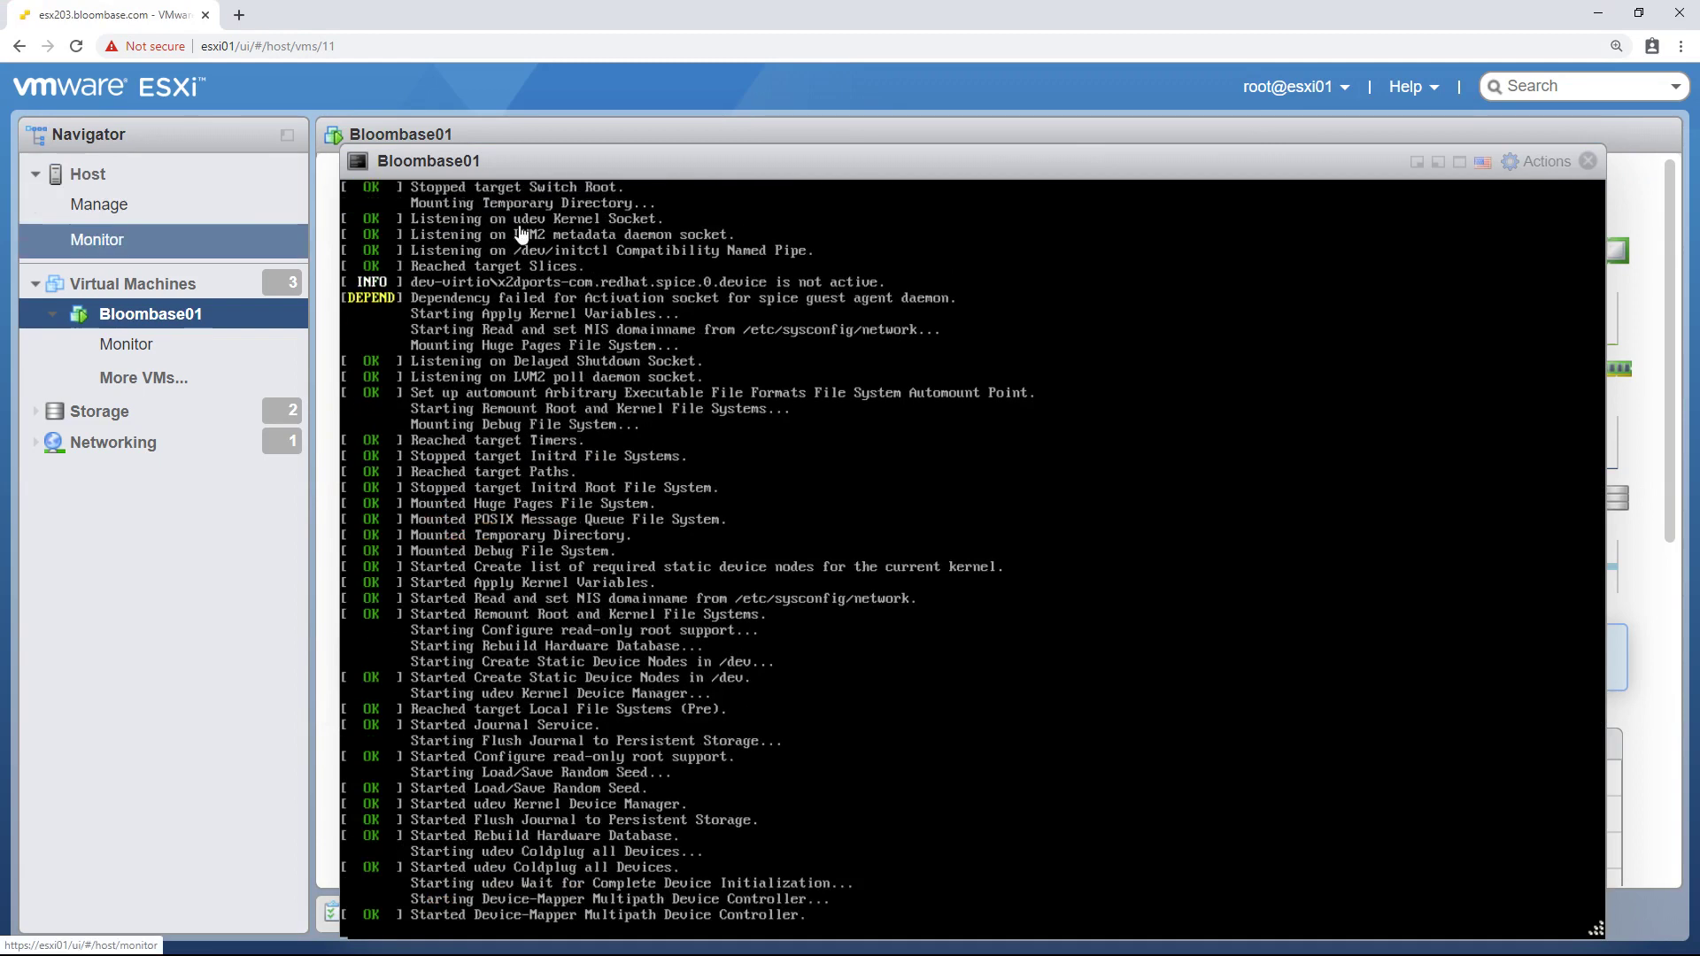
left_click_drag(662, 158, 588, 87)
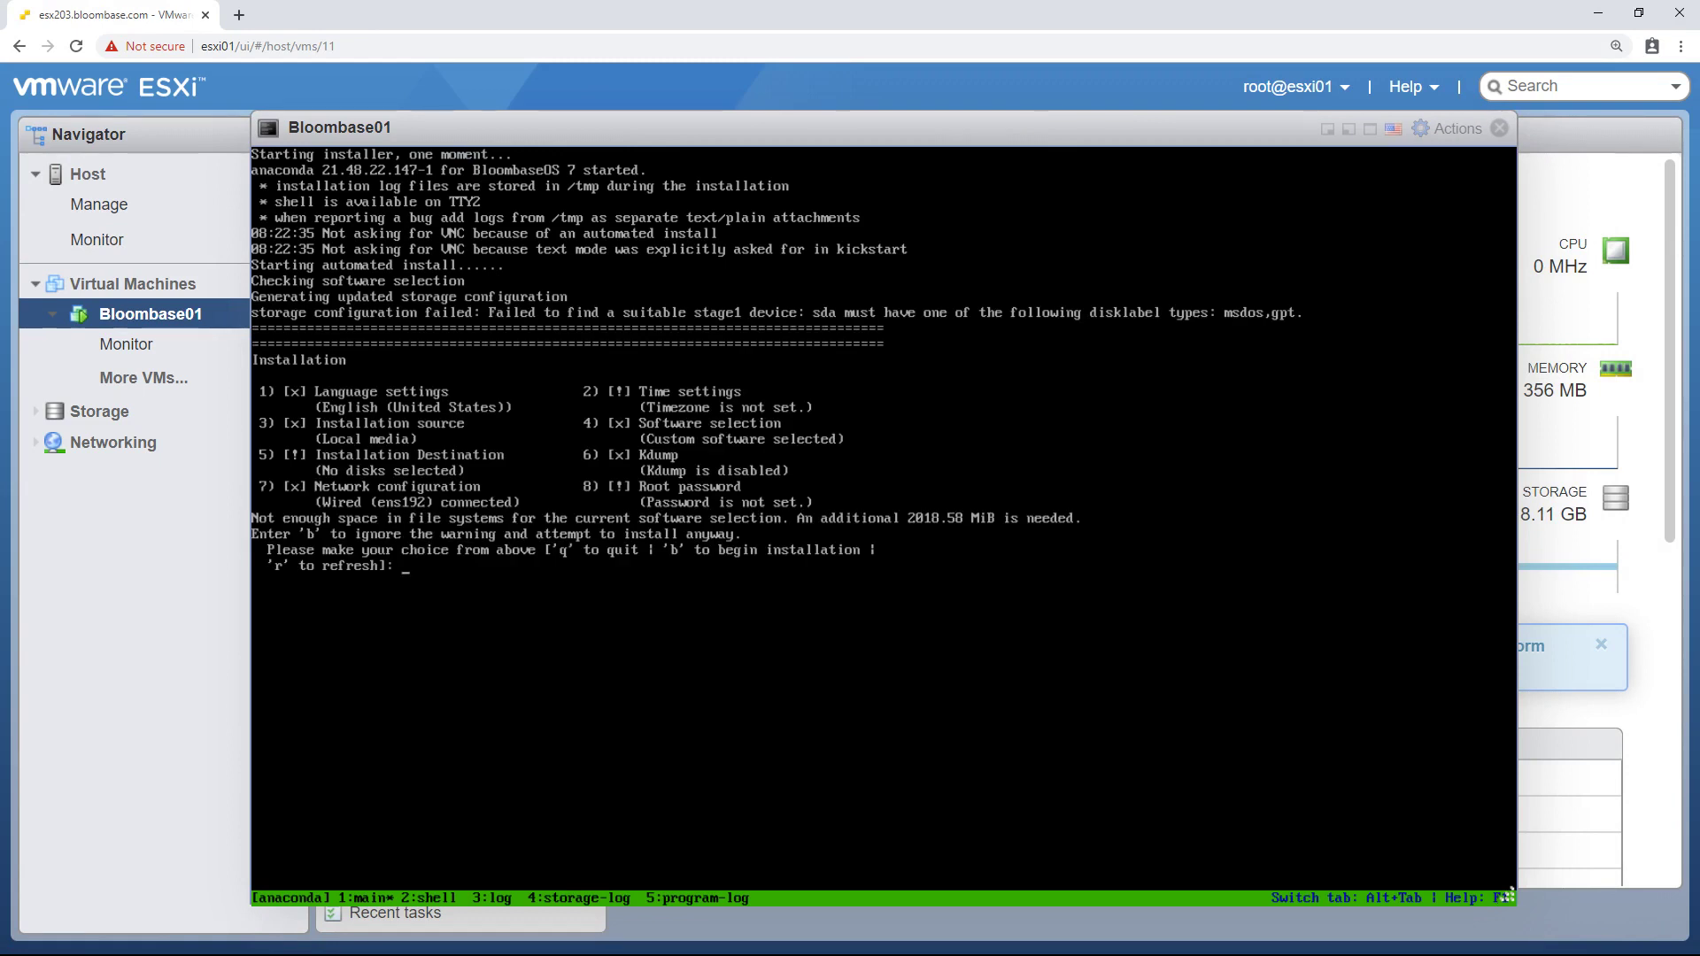
- Set the installer timezone to US/Pacific via options 2, 1, 11 and 7
type("2")
key("Return")
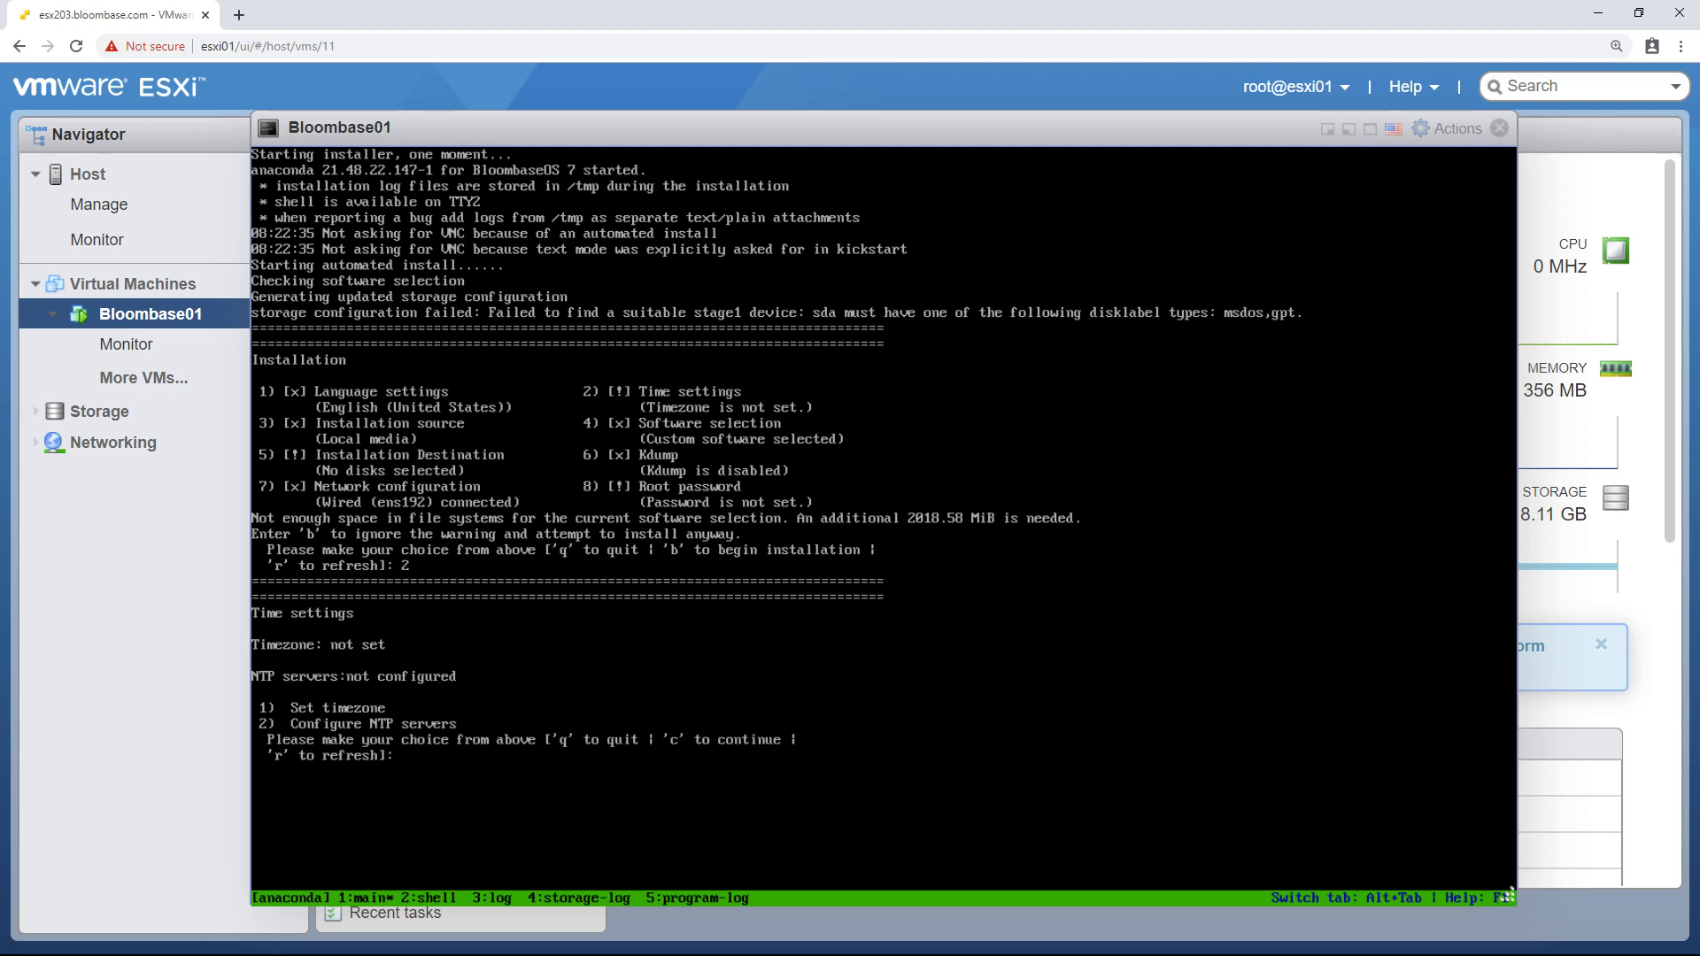
type("1")
key("Return")
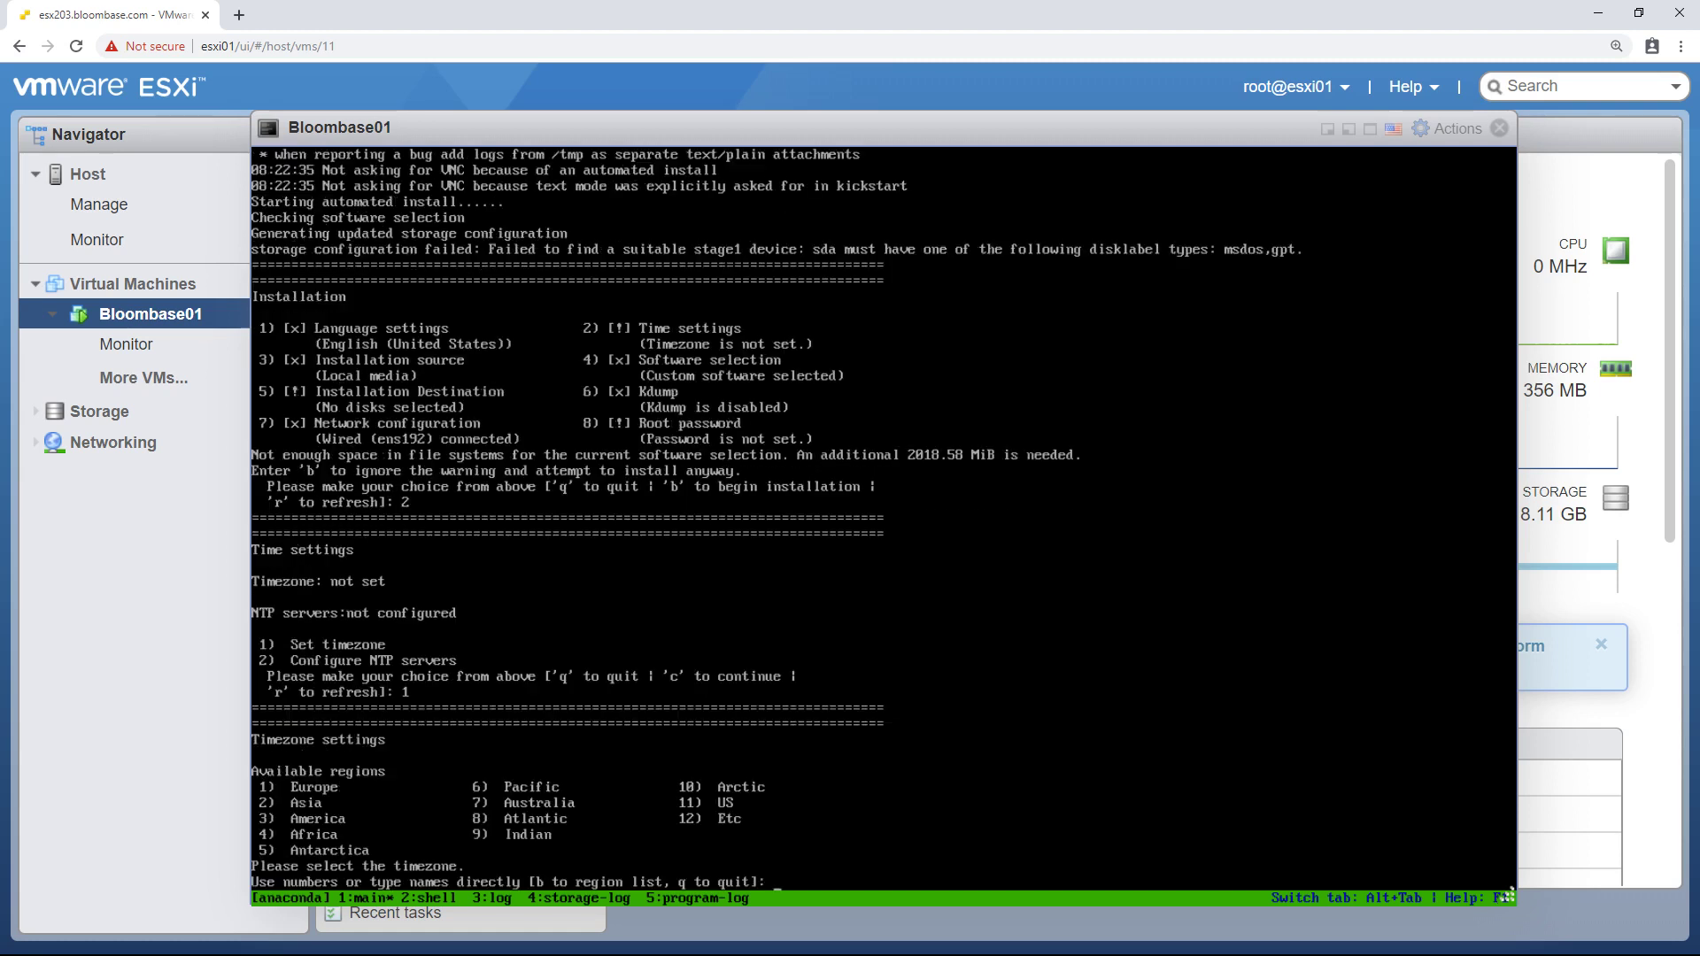
type("11")
key("Return")
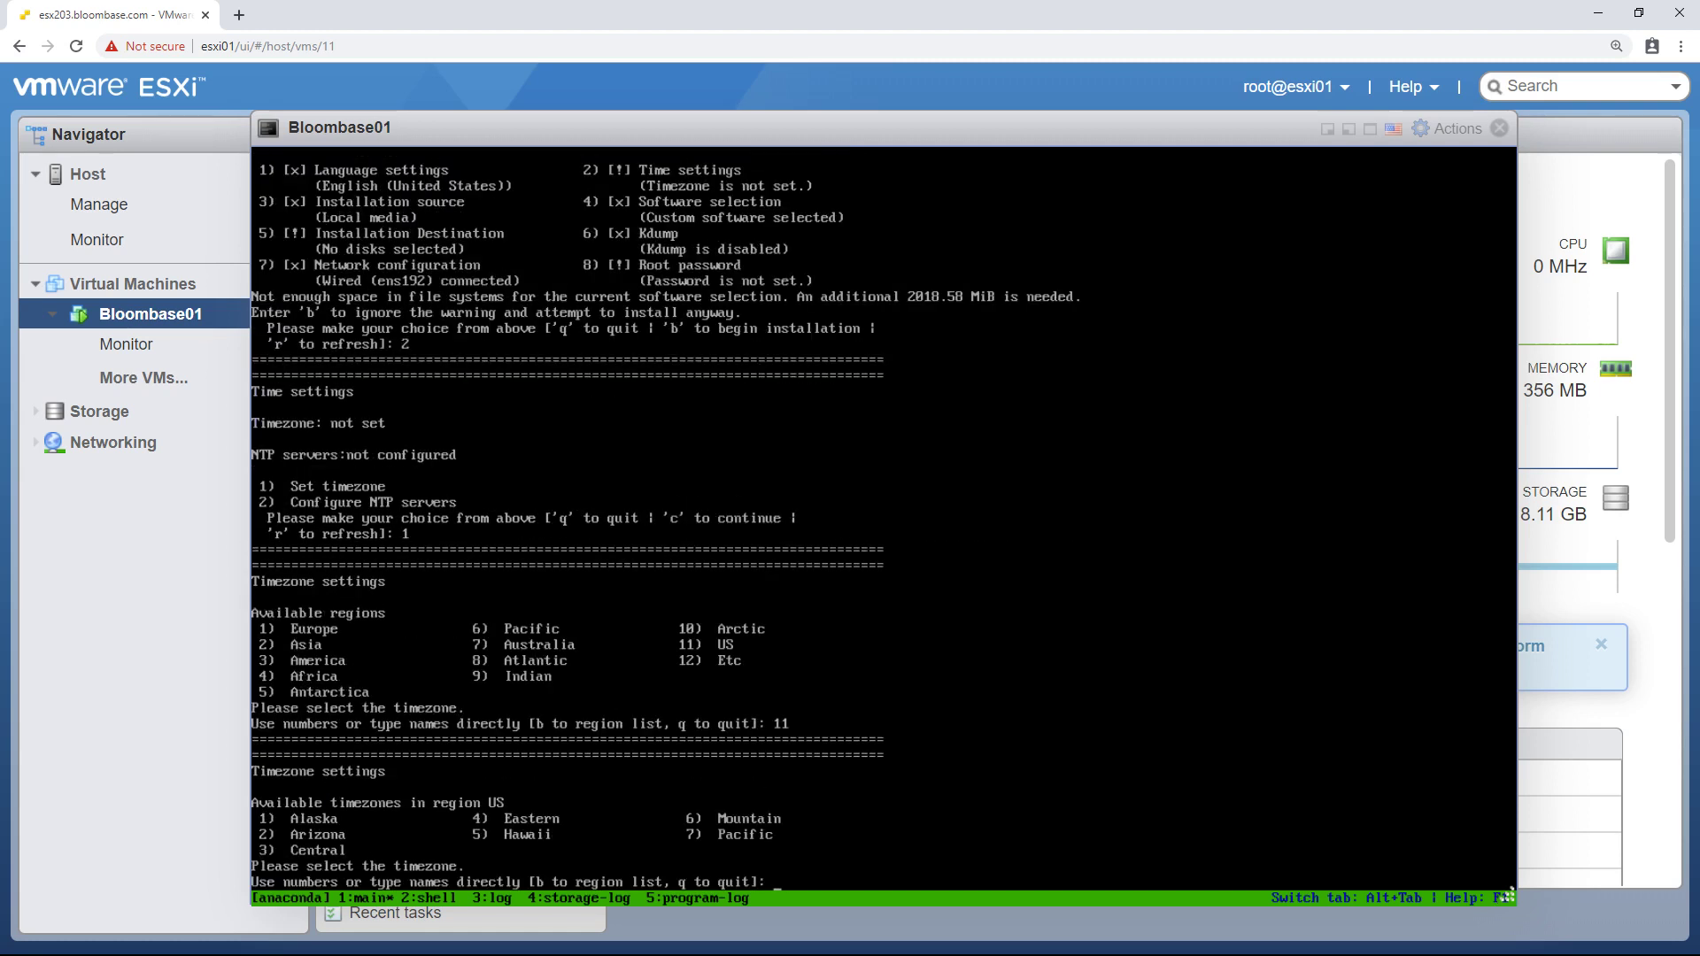
type("7")
key("Return")
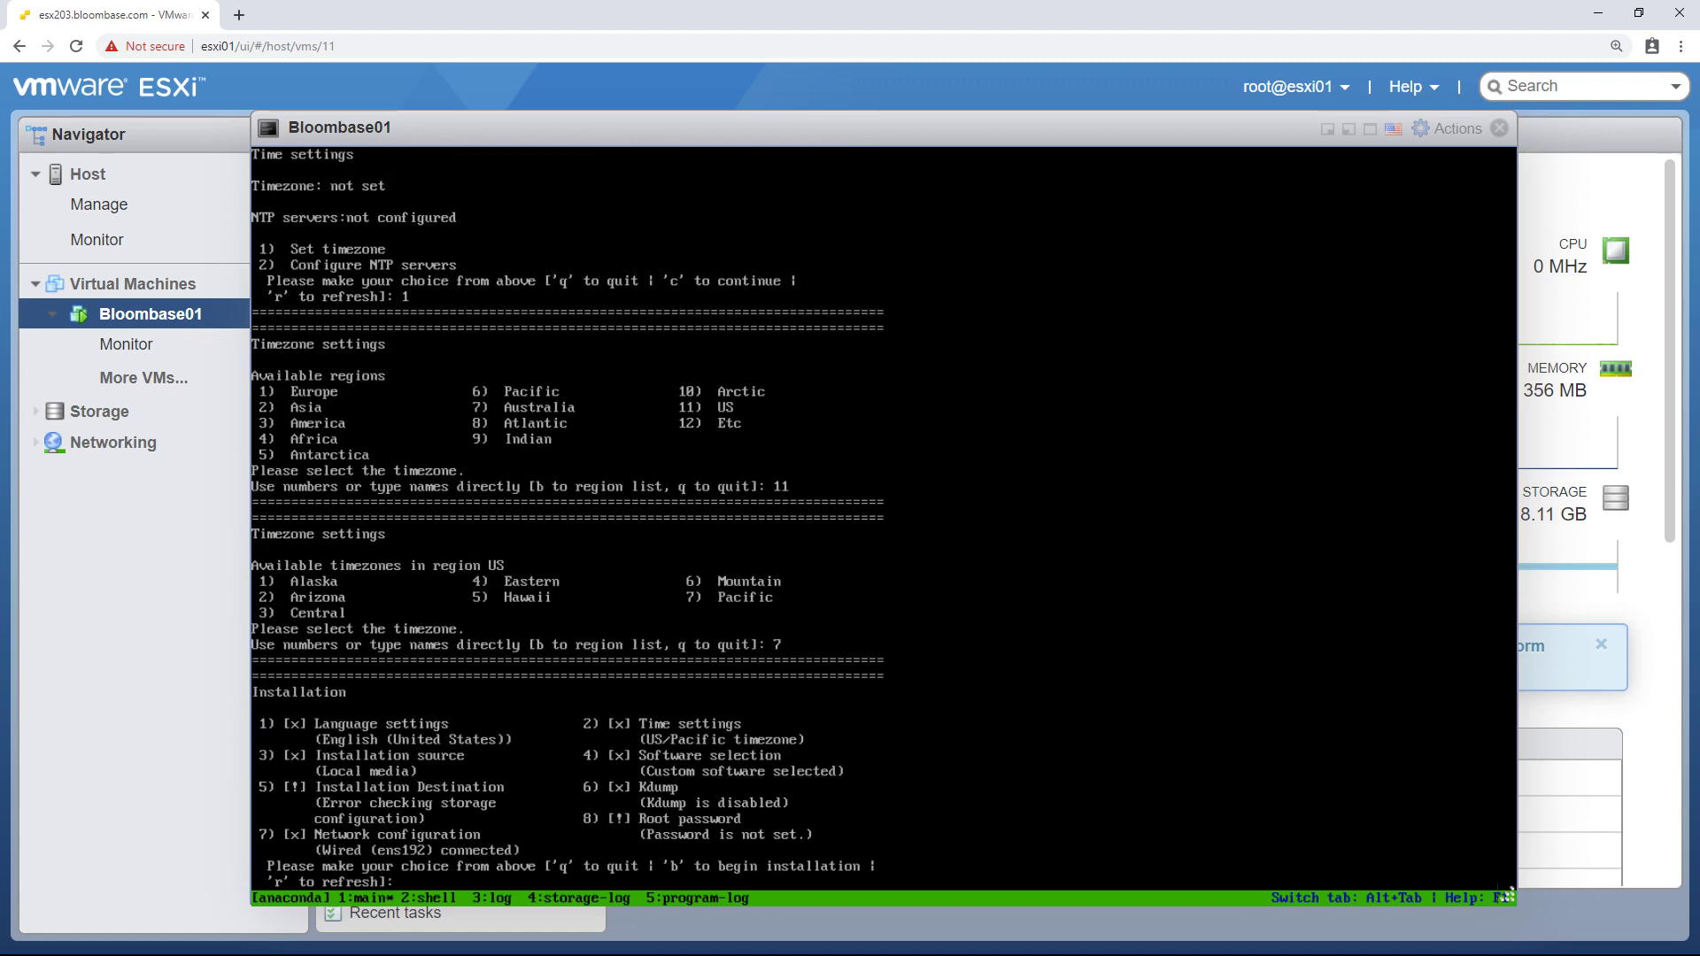
- Select the 16 GiB disk as destination with Use Free Space and LVM partitioning
type("5")
key("Return")
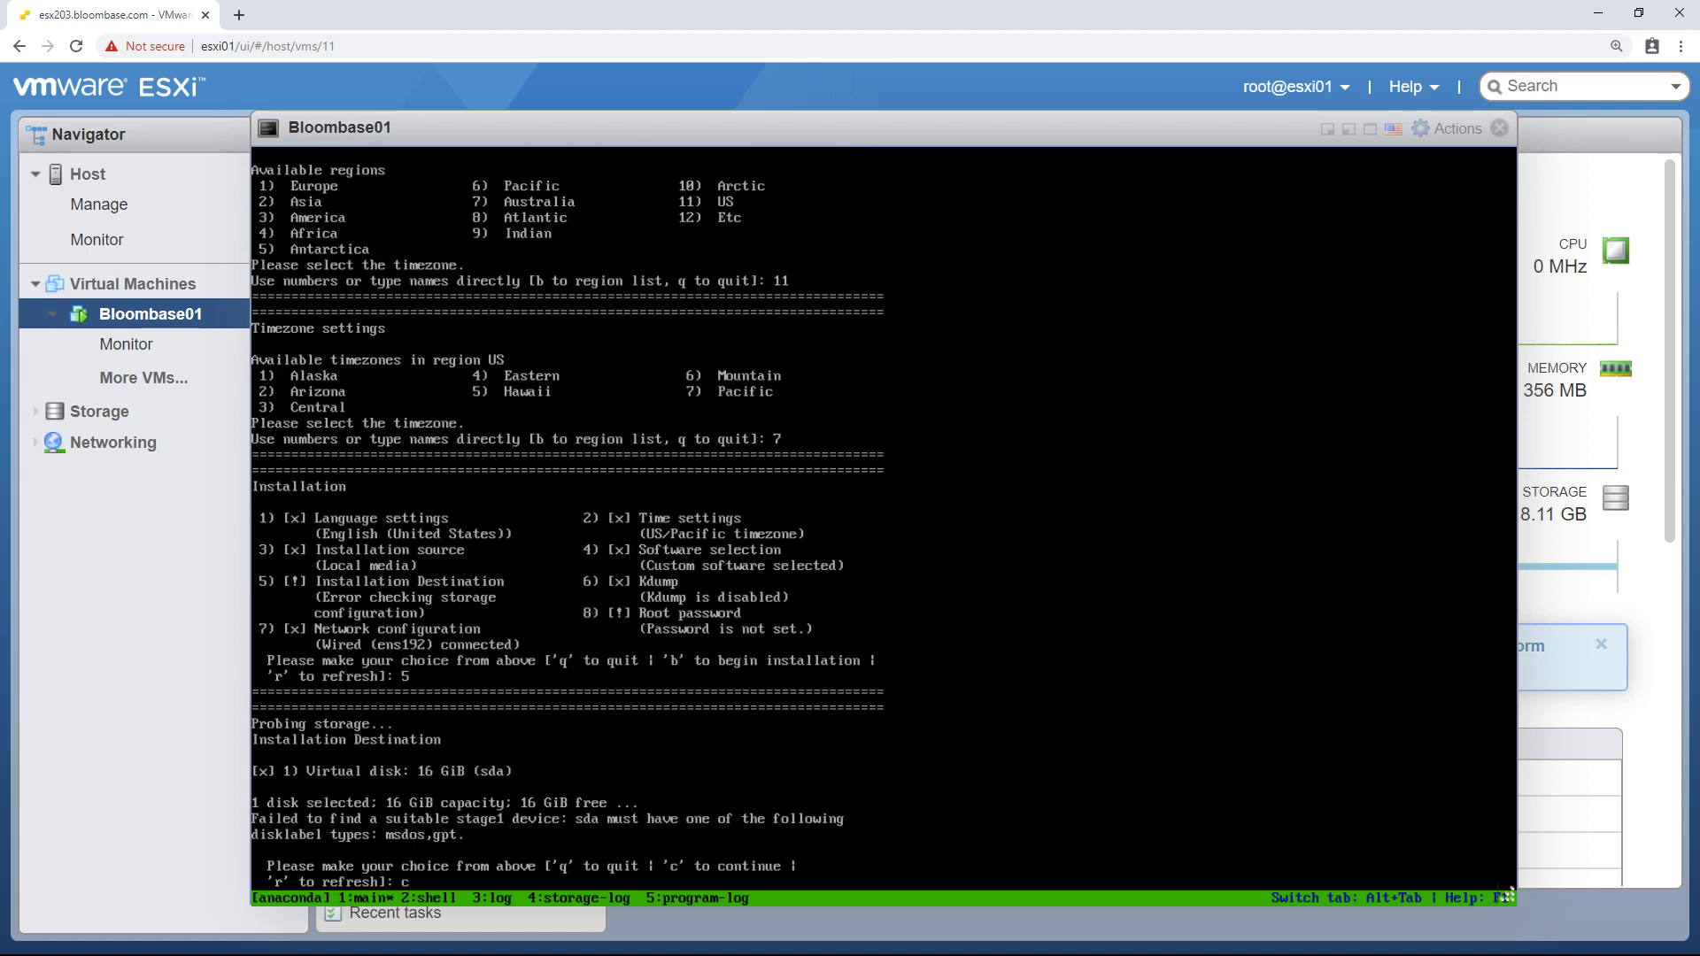
key("Return")
type("c")
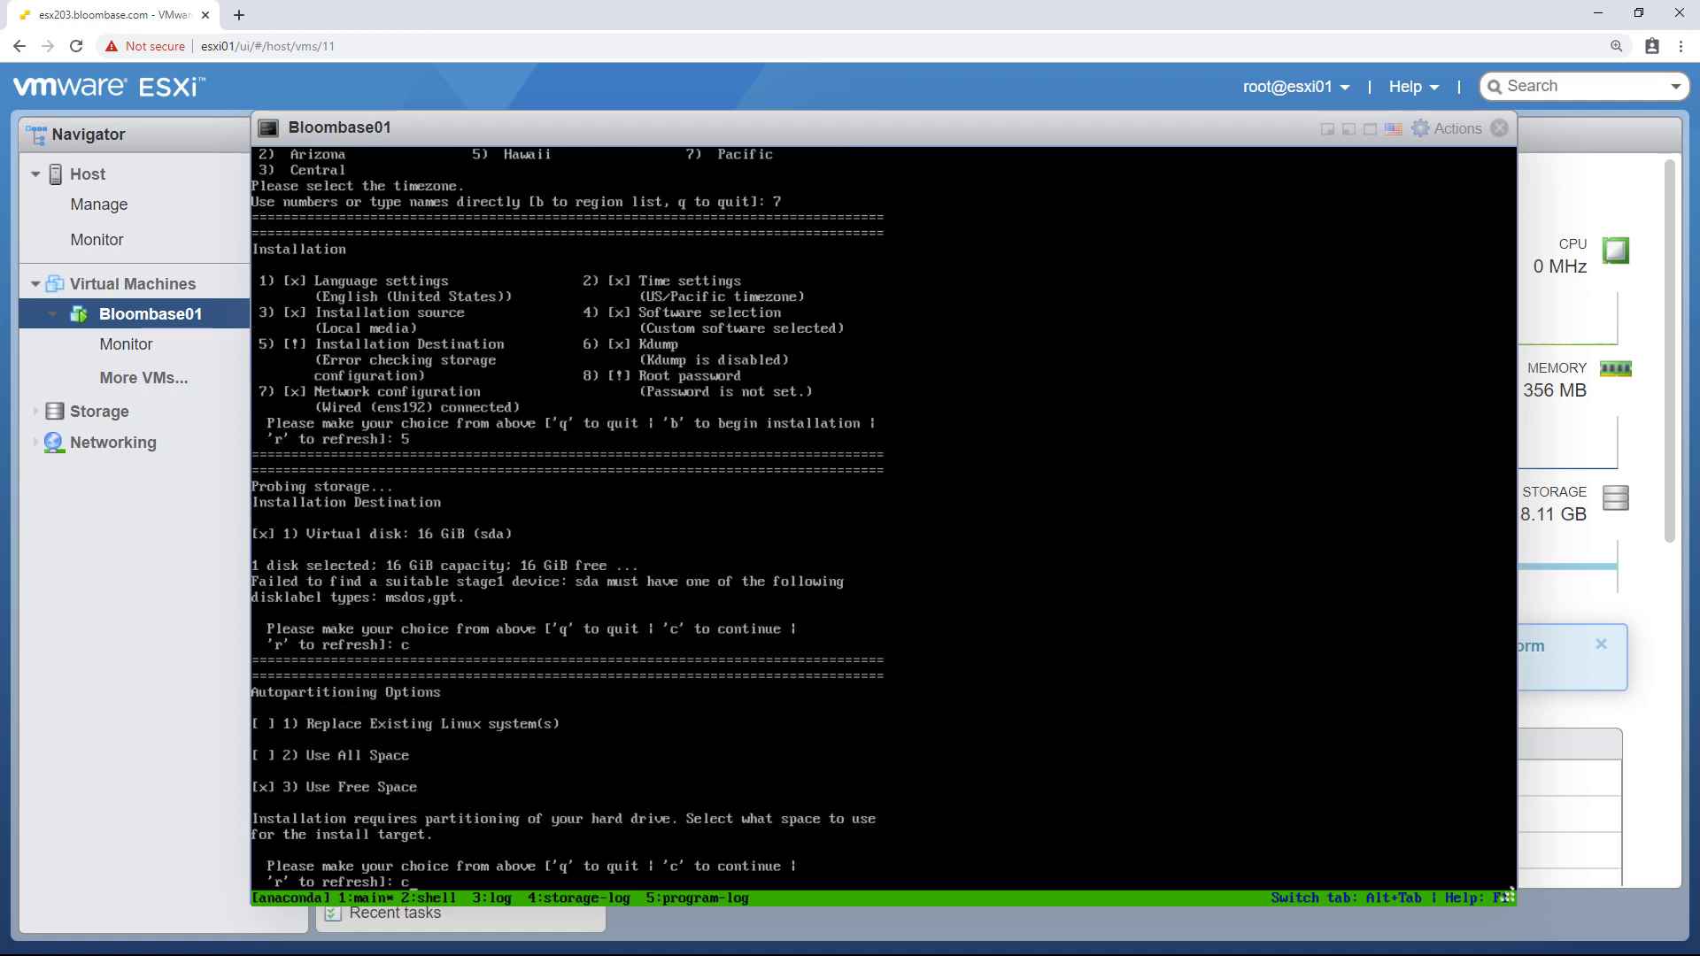
key("Return")
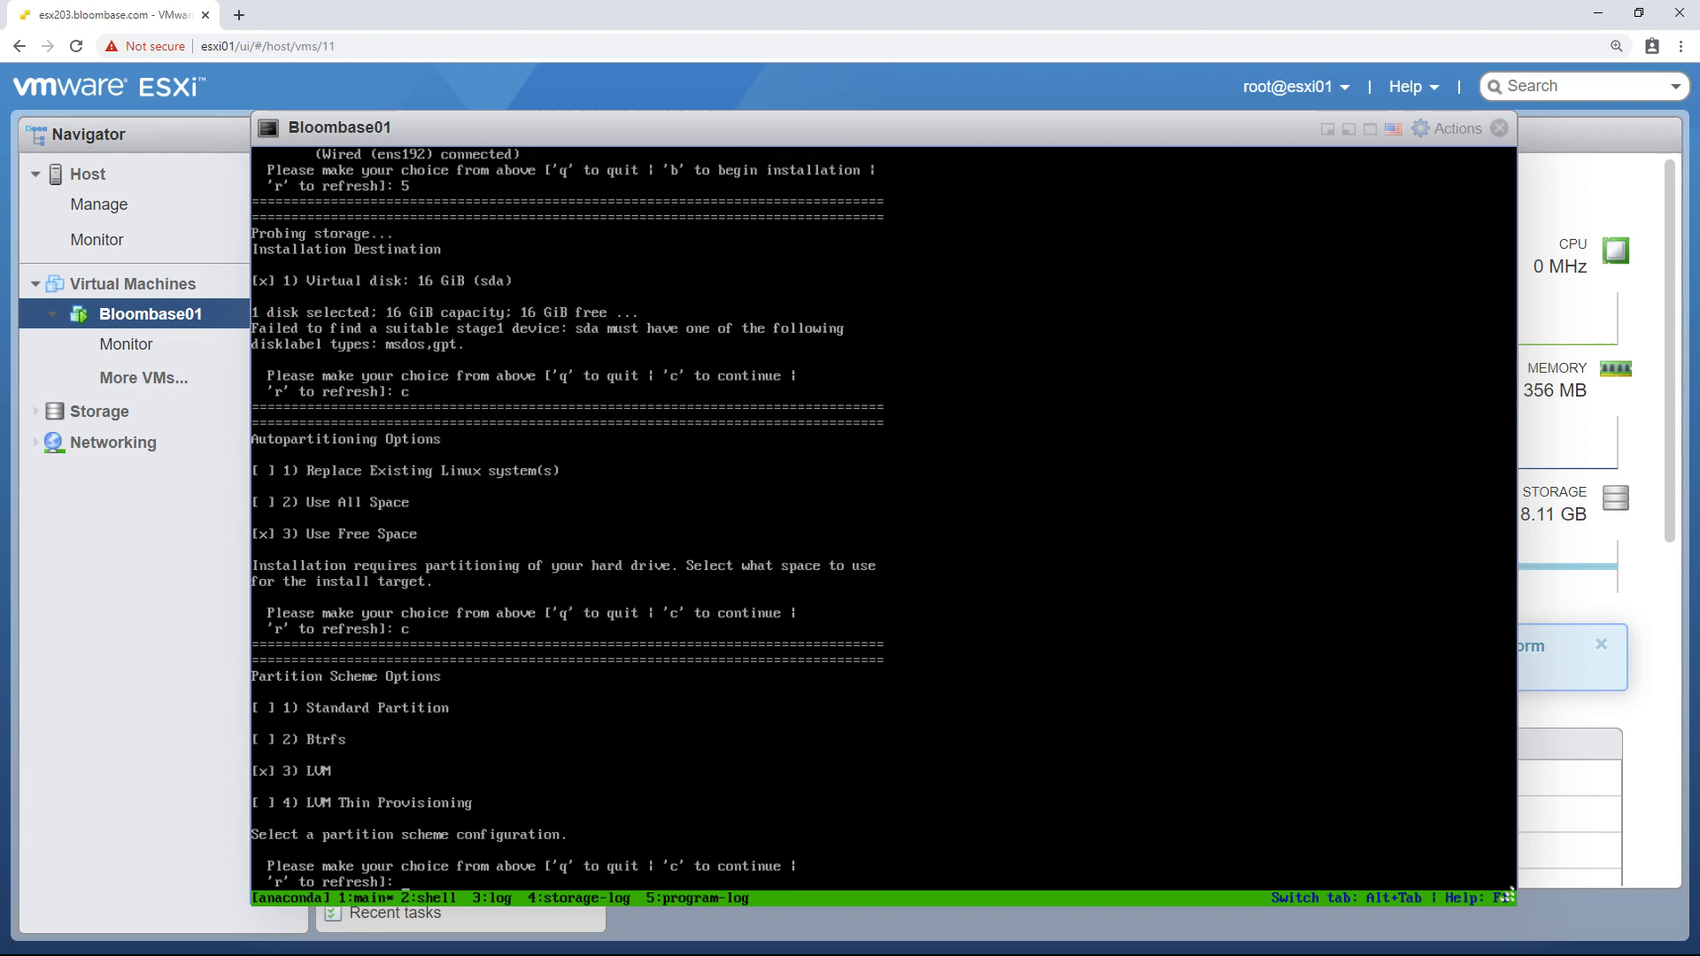
type("c")
key("Return")
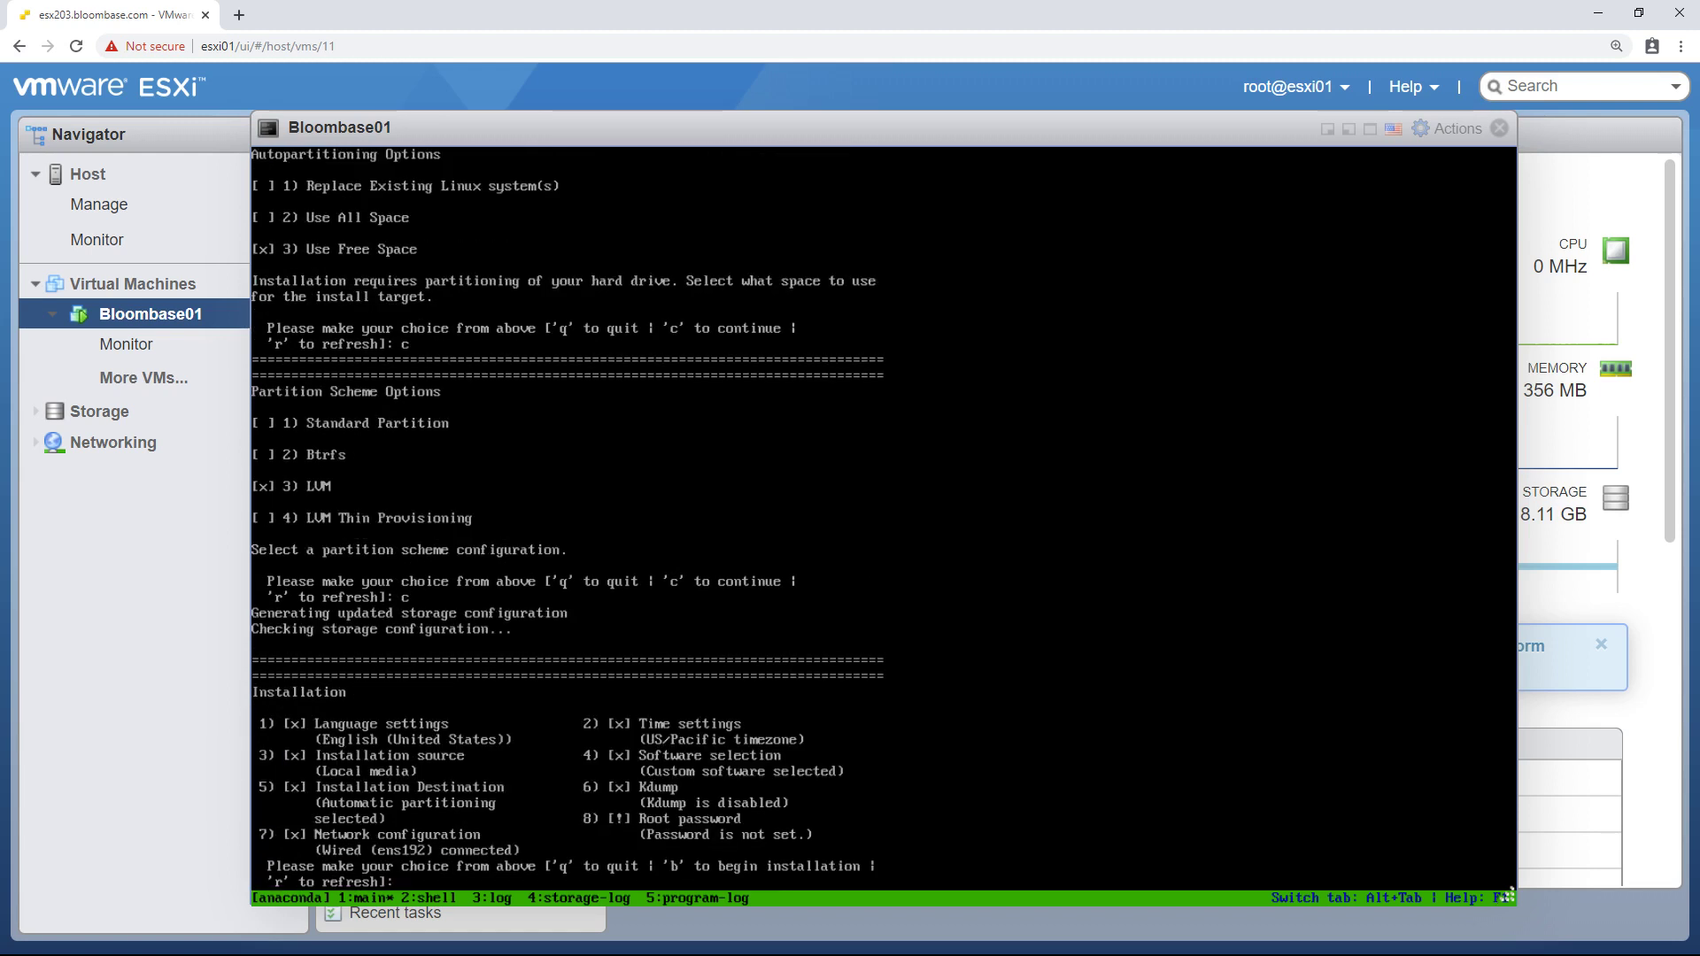
- Set the root password, accept the weak-password warning, and begin the BloombaseOS installation
type("8")
key("Return")
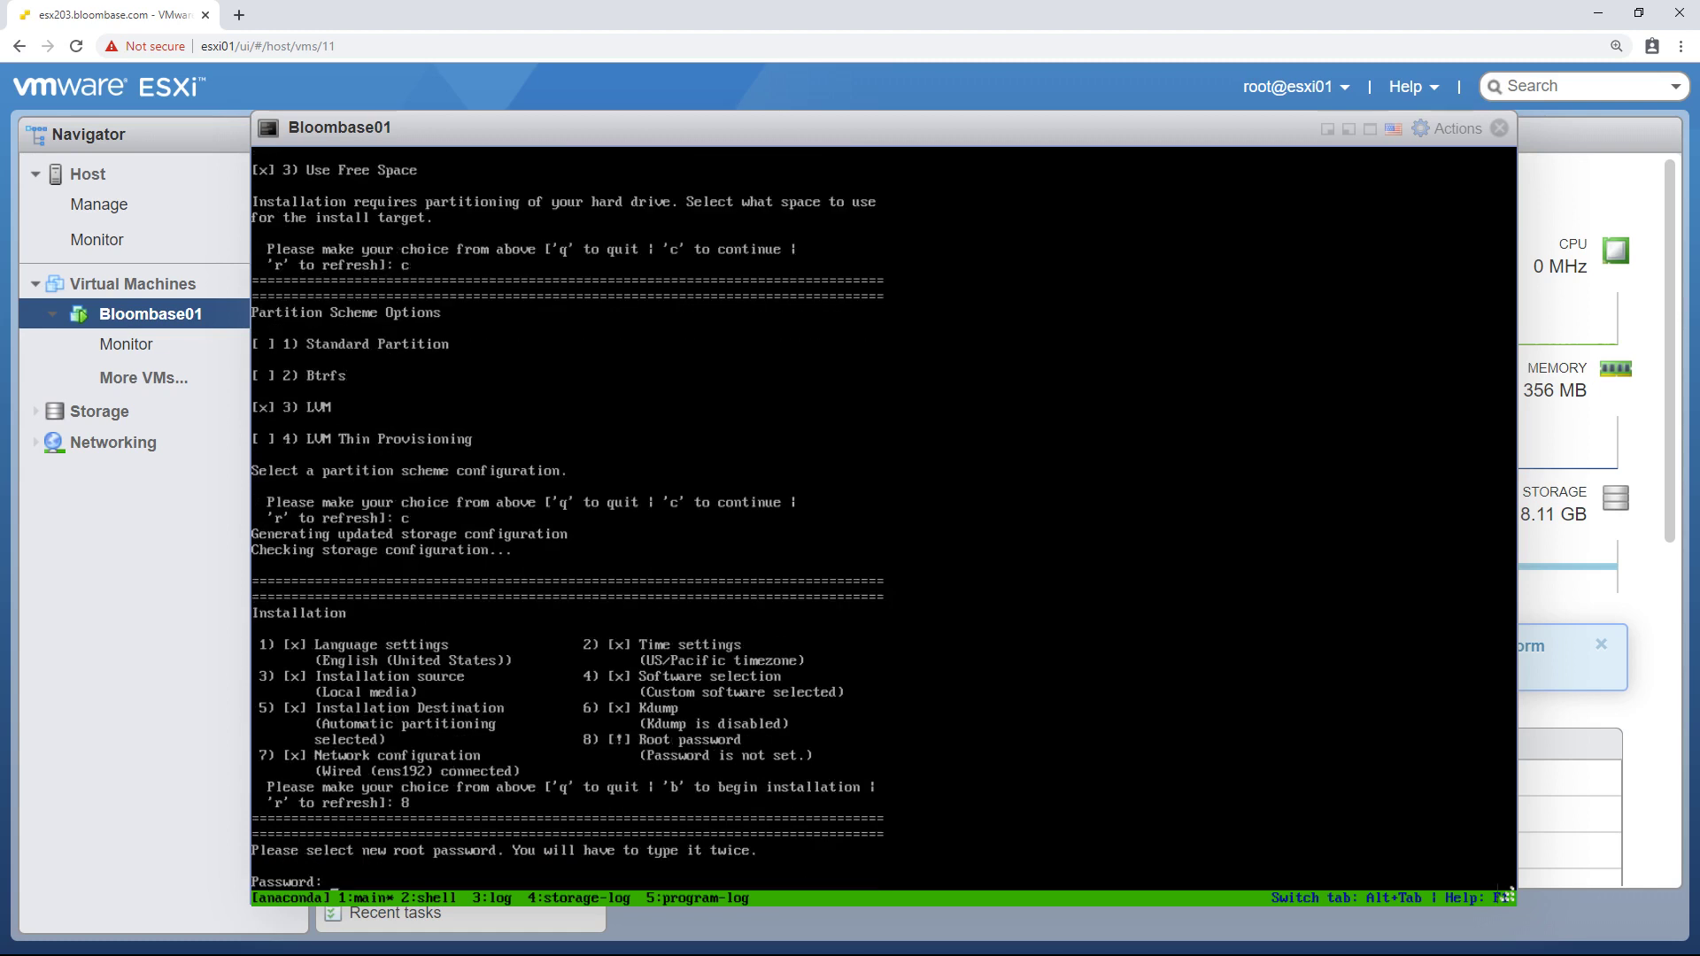
key("Return")
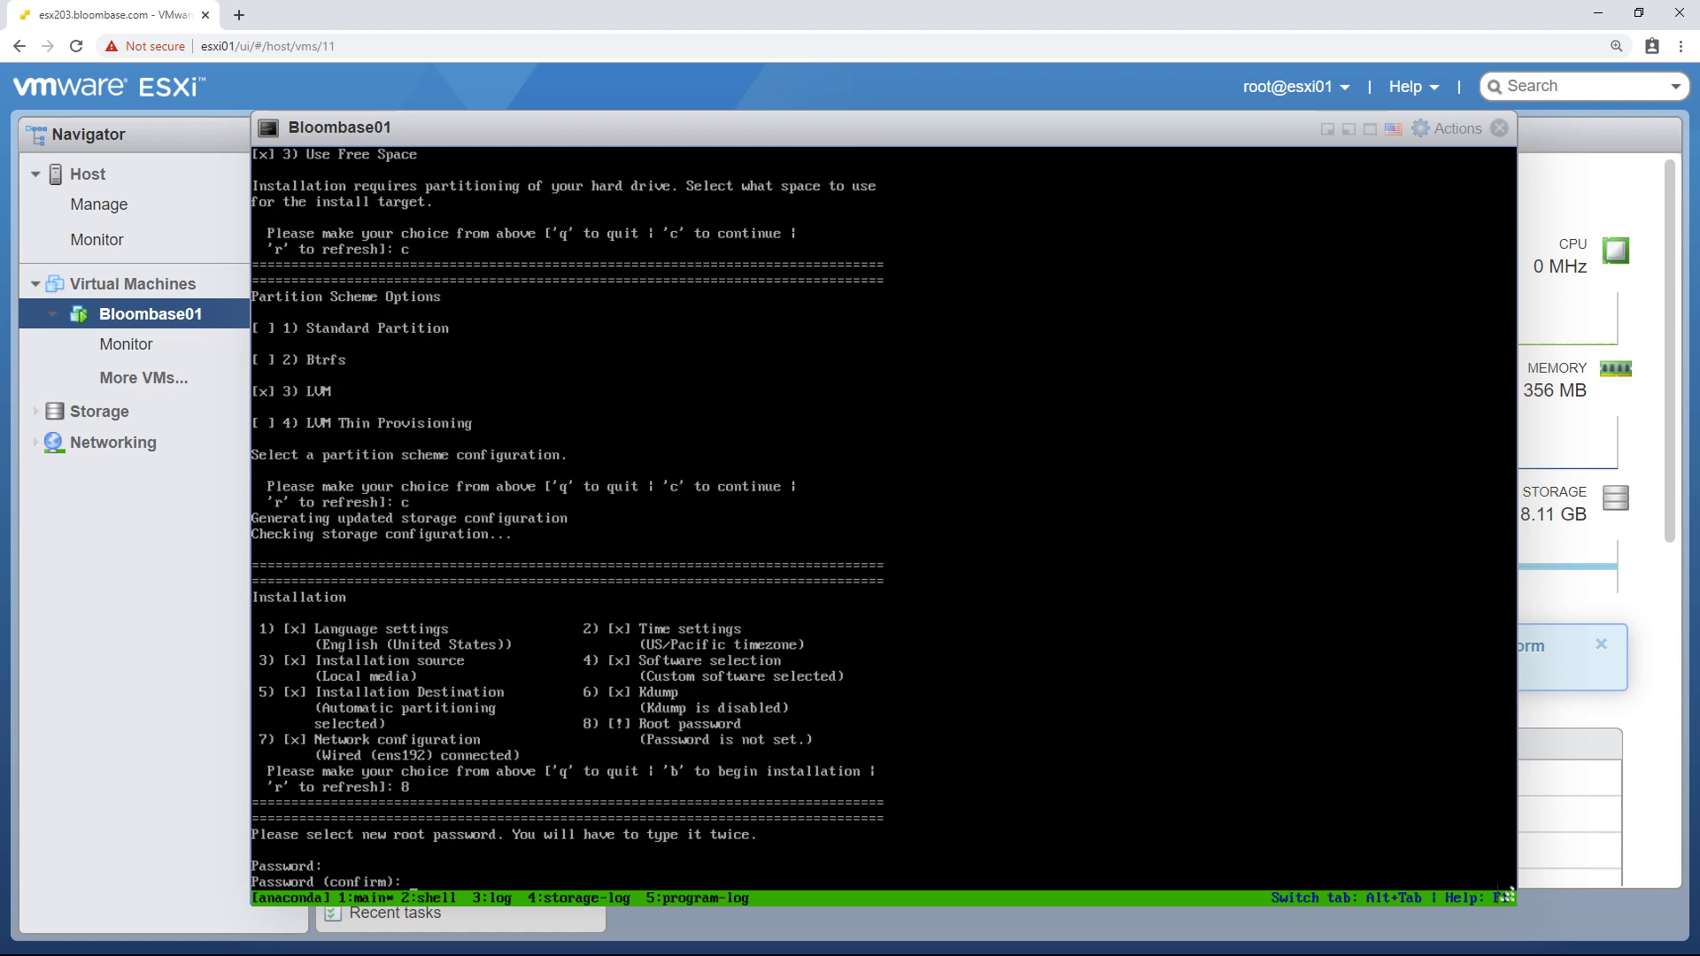
key("Return")
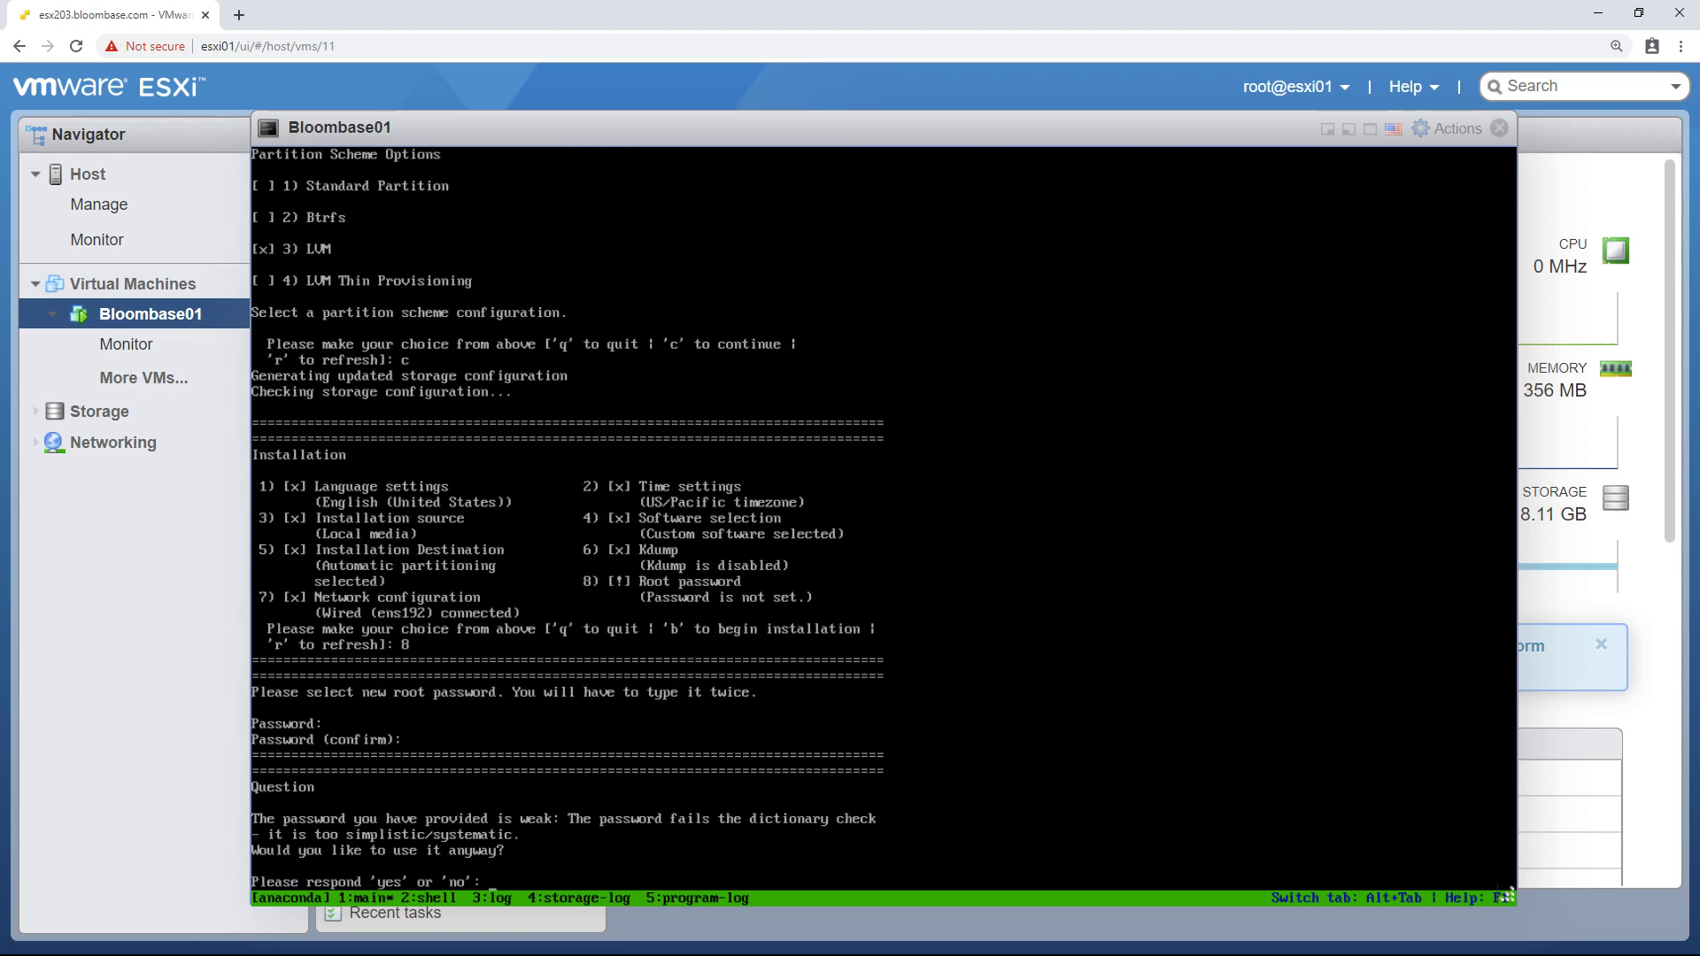
type("yes")
key("Return")
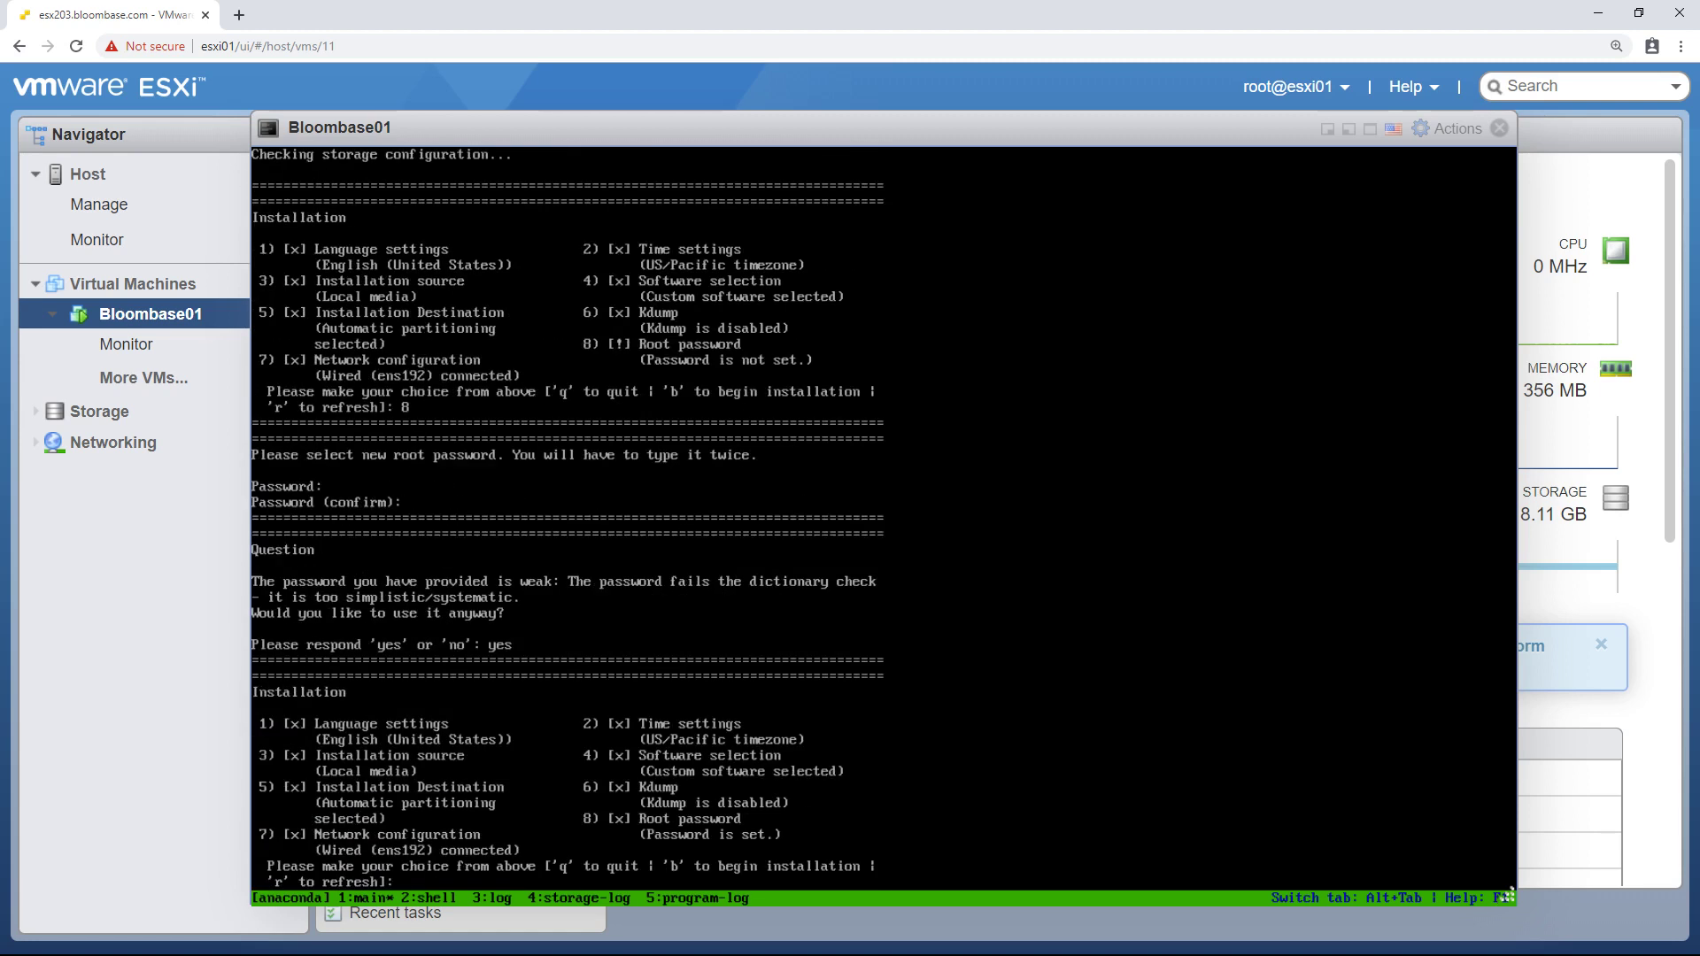
type("b")
key("Return")
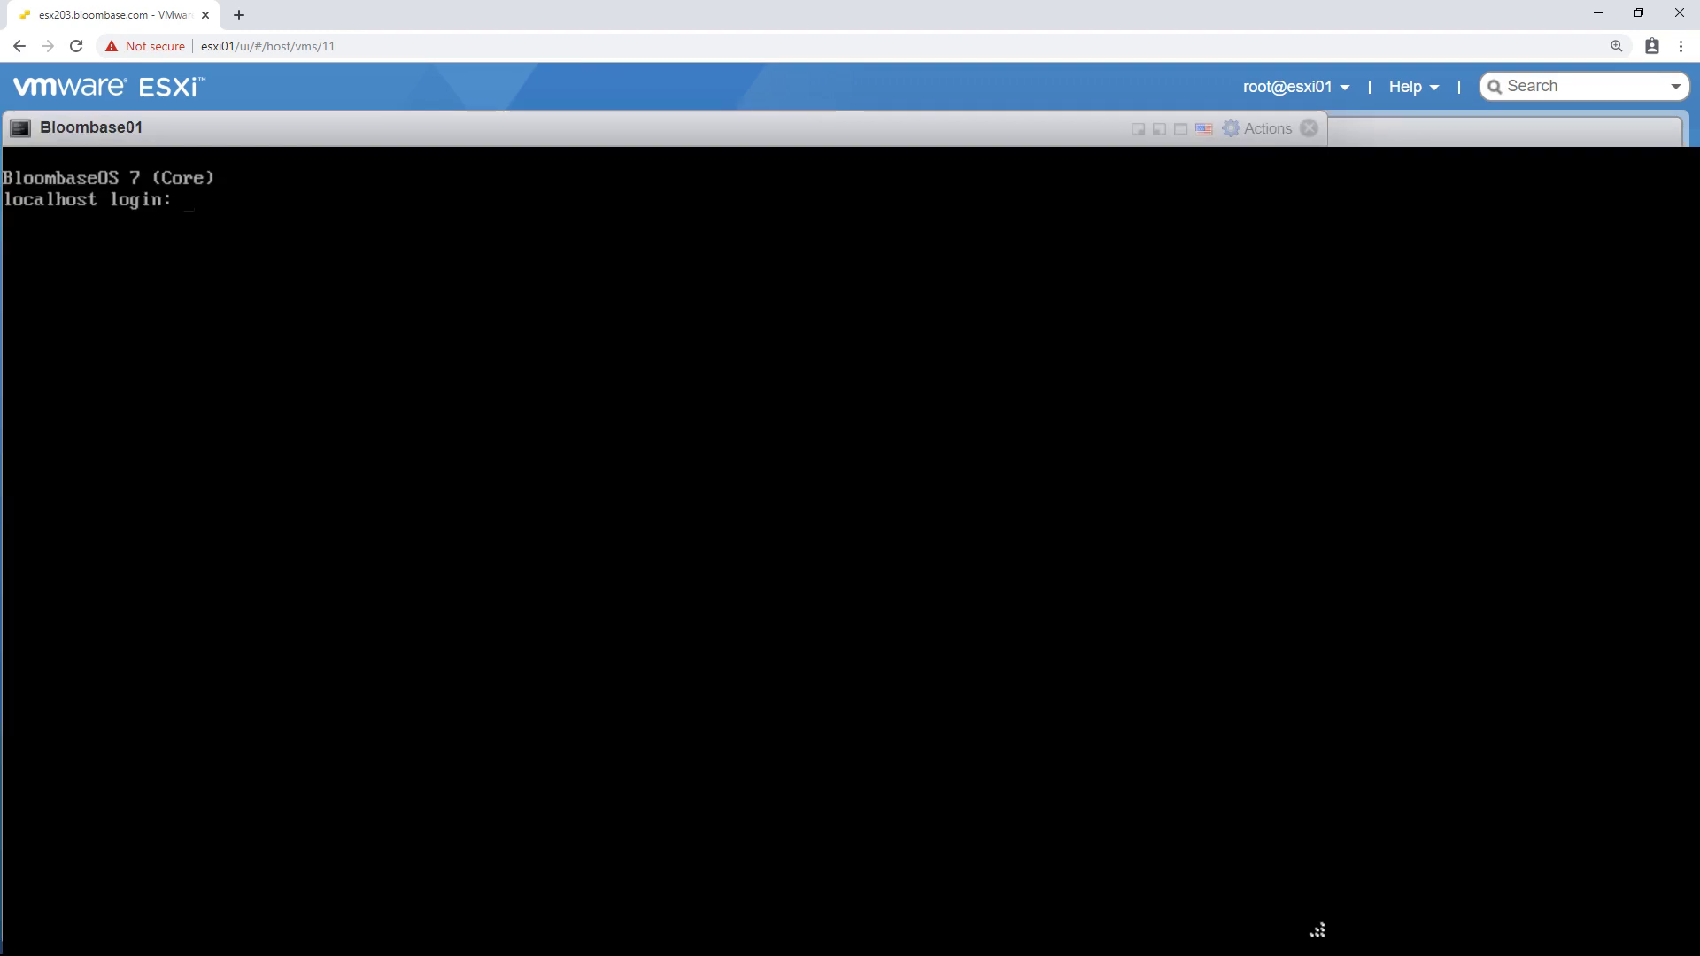
- Log in to the console as admin and view the current network settings
type("admin")
key("Return")
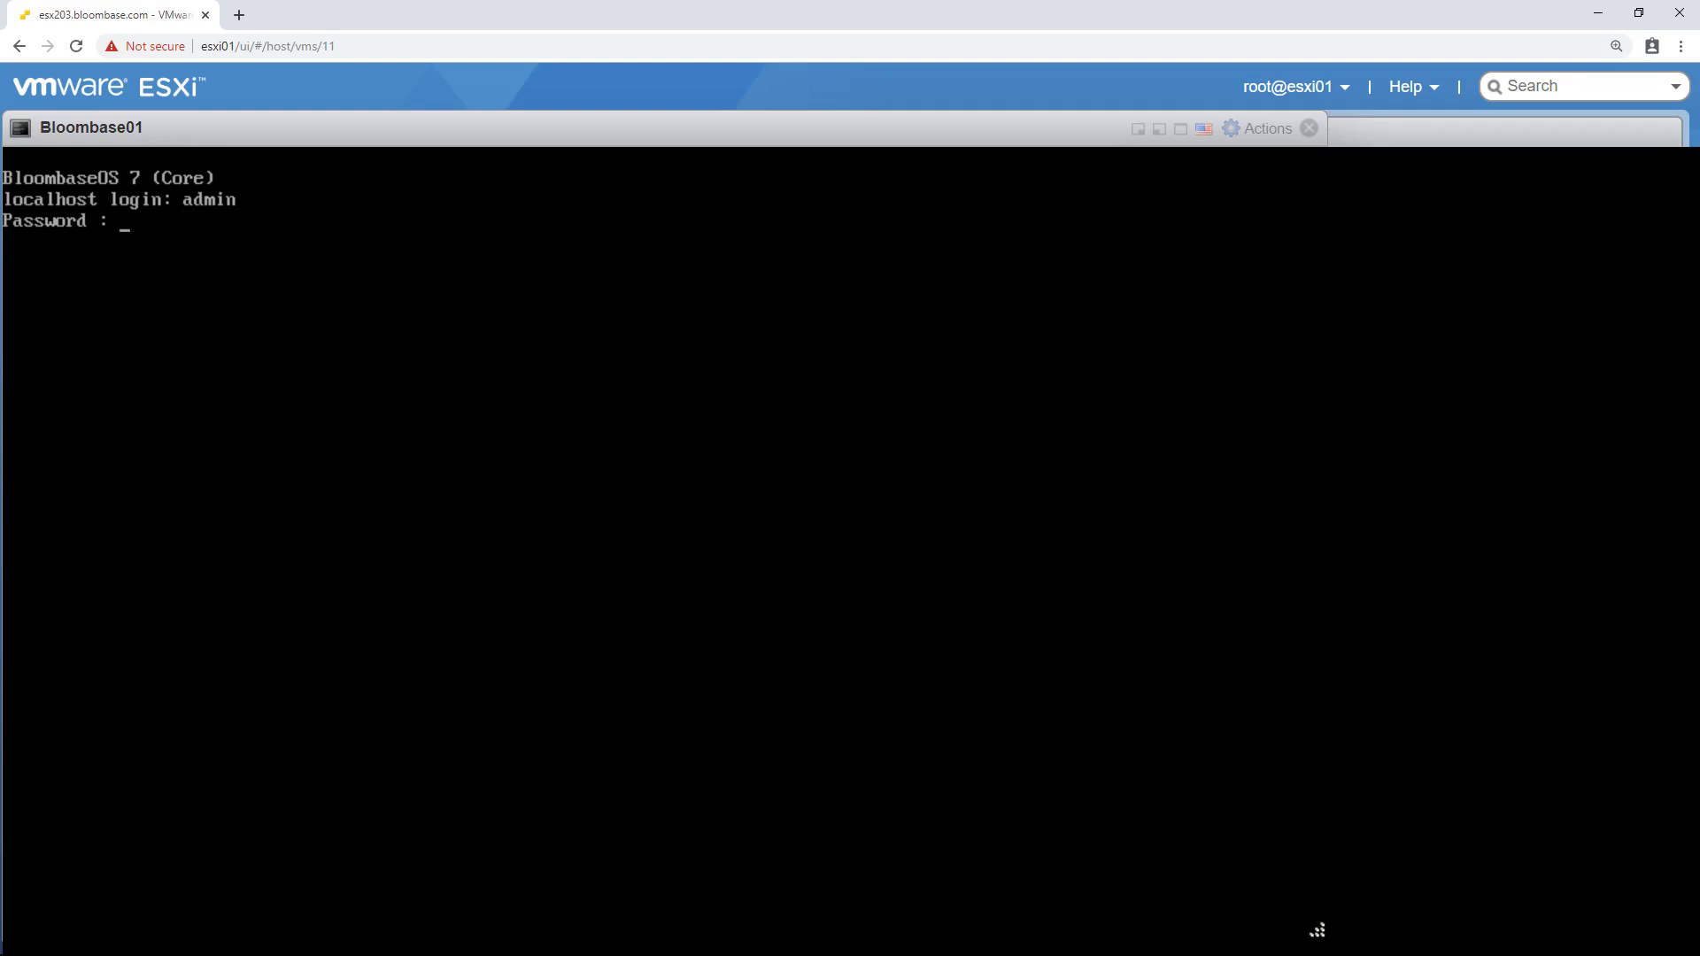
key("Return")
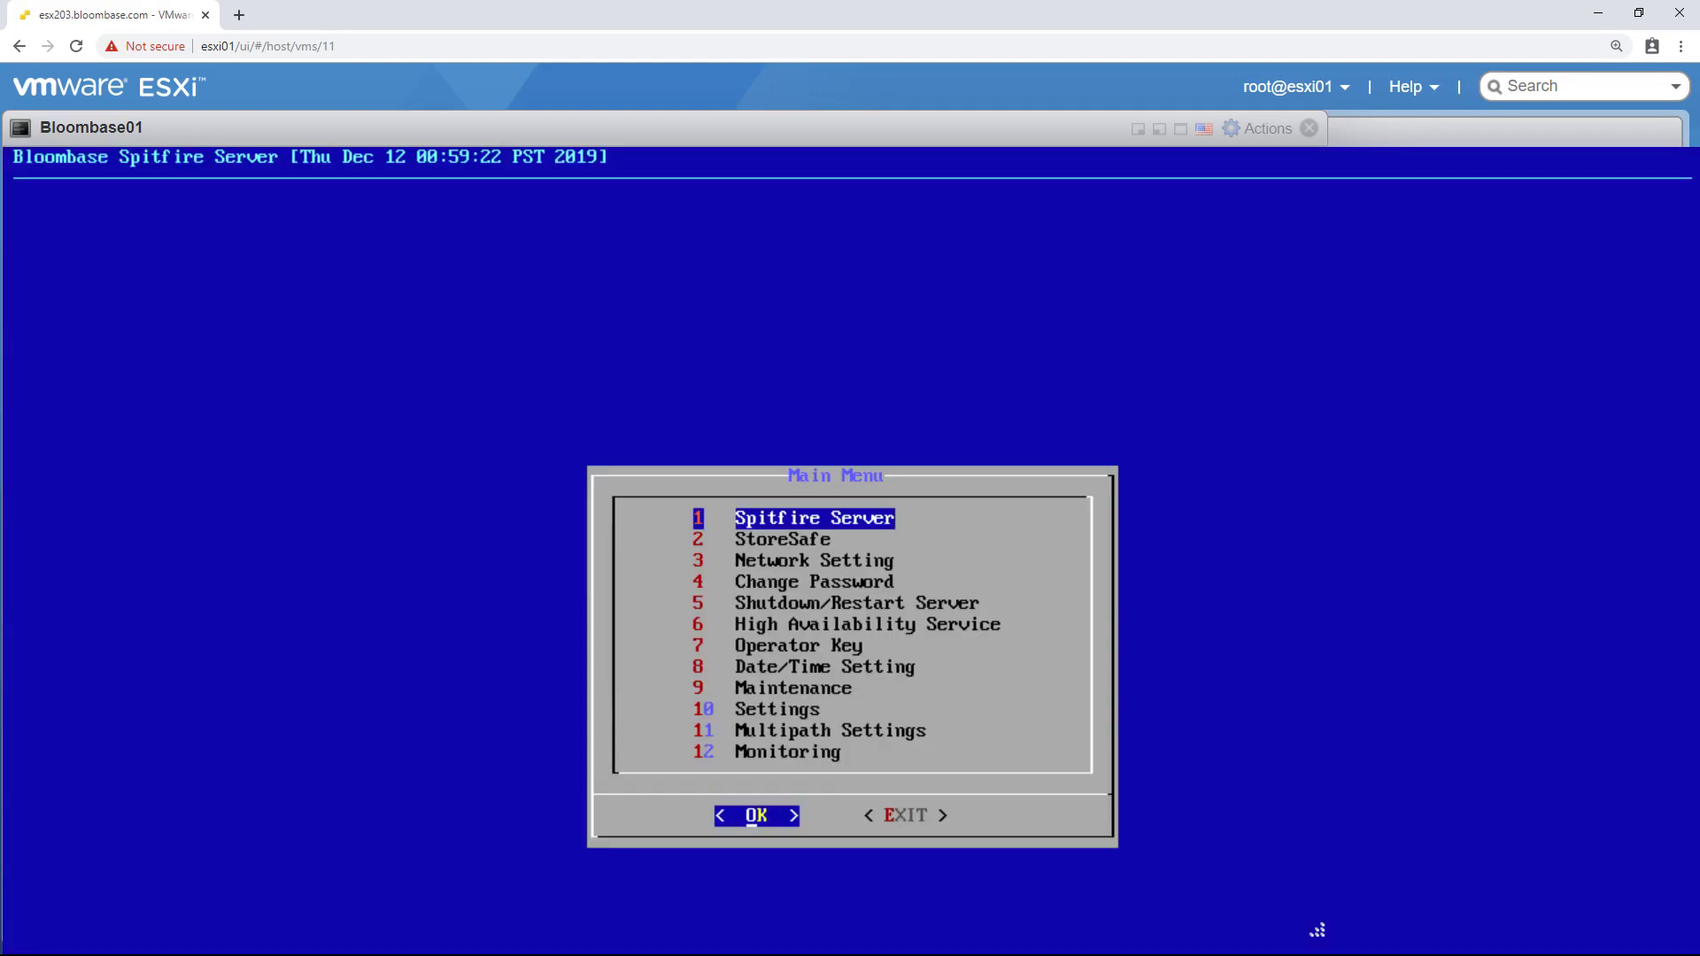
key("Down")
key("Down")
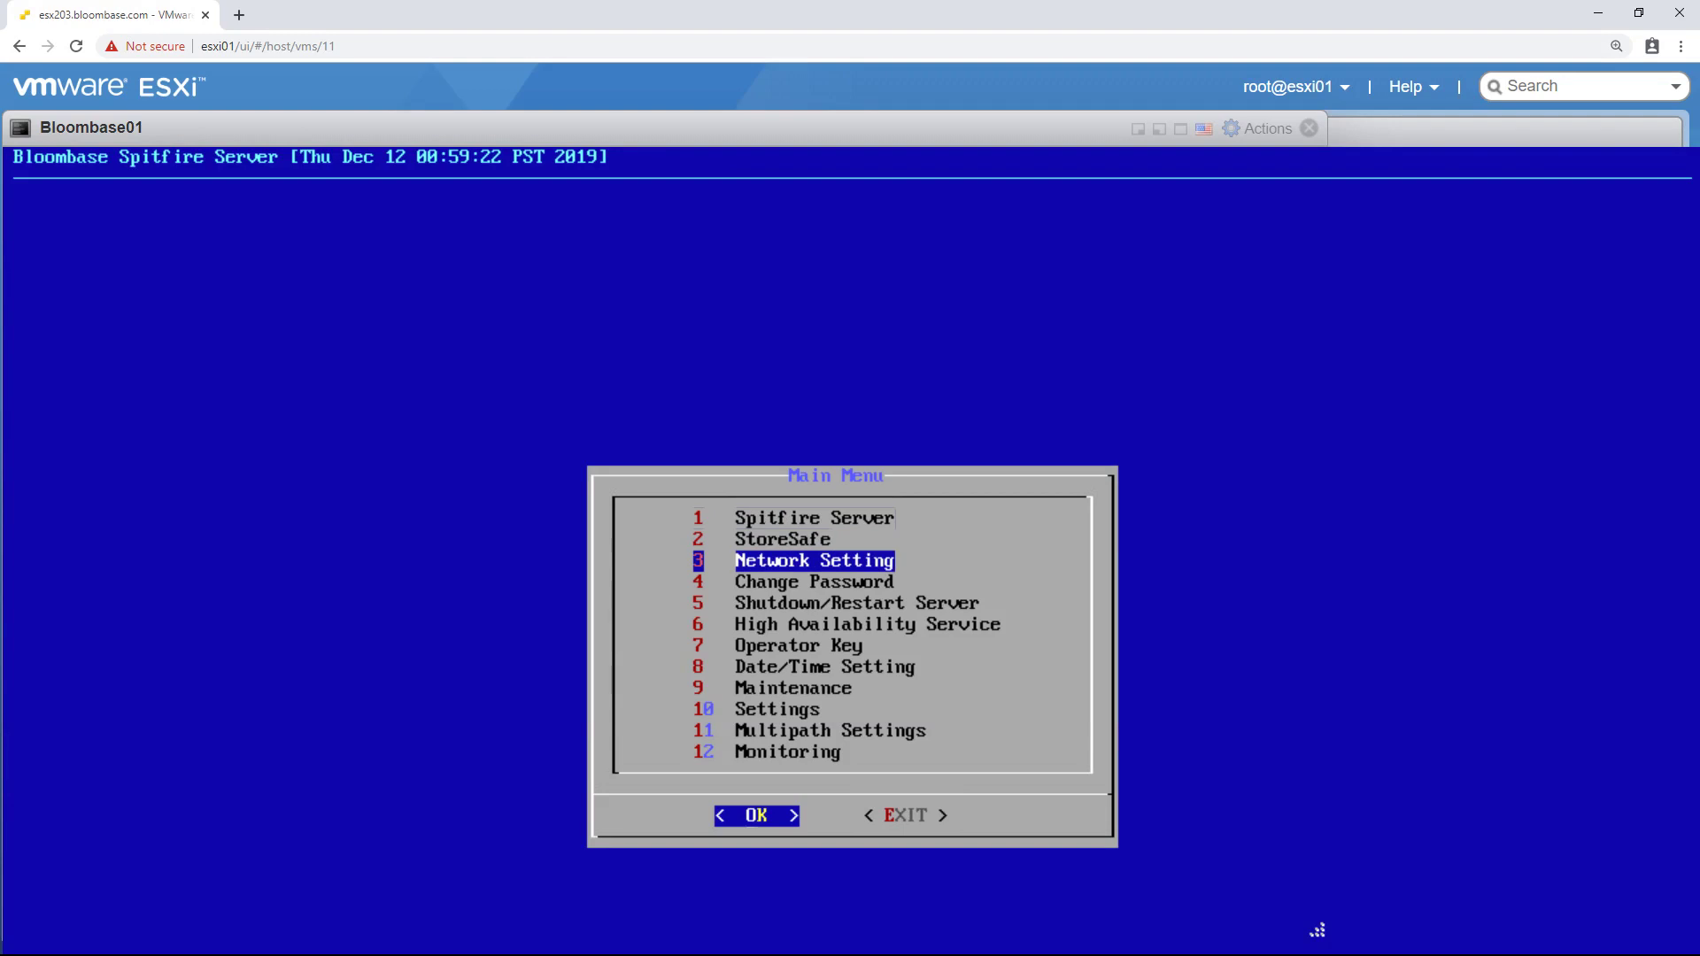
key("Return")
key("Down")
key("Down")
key("Down")
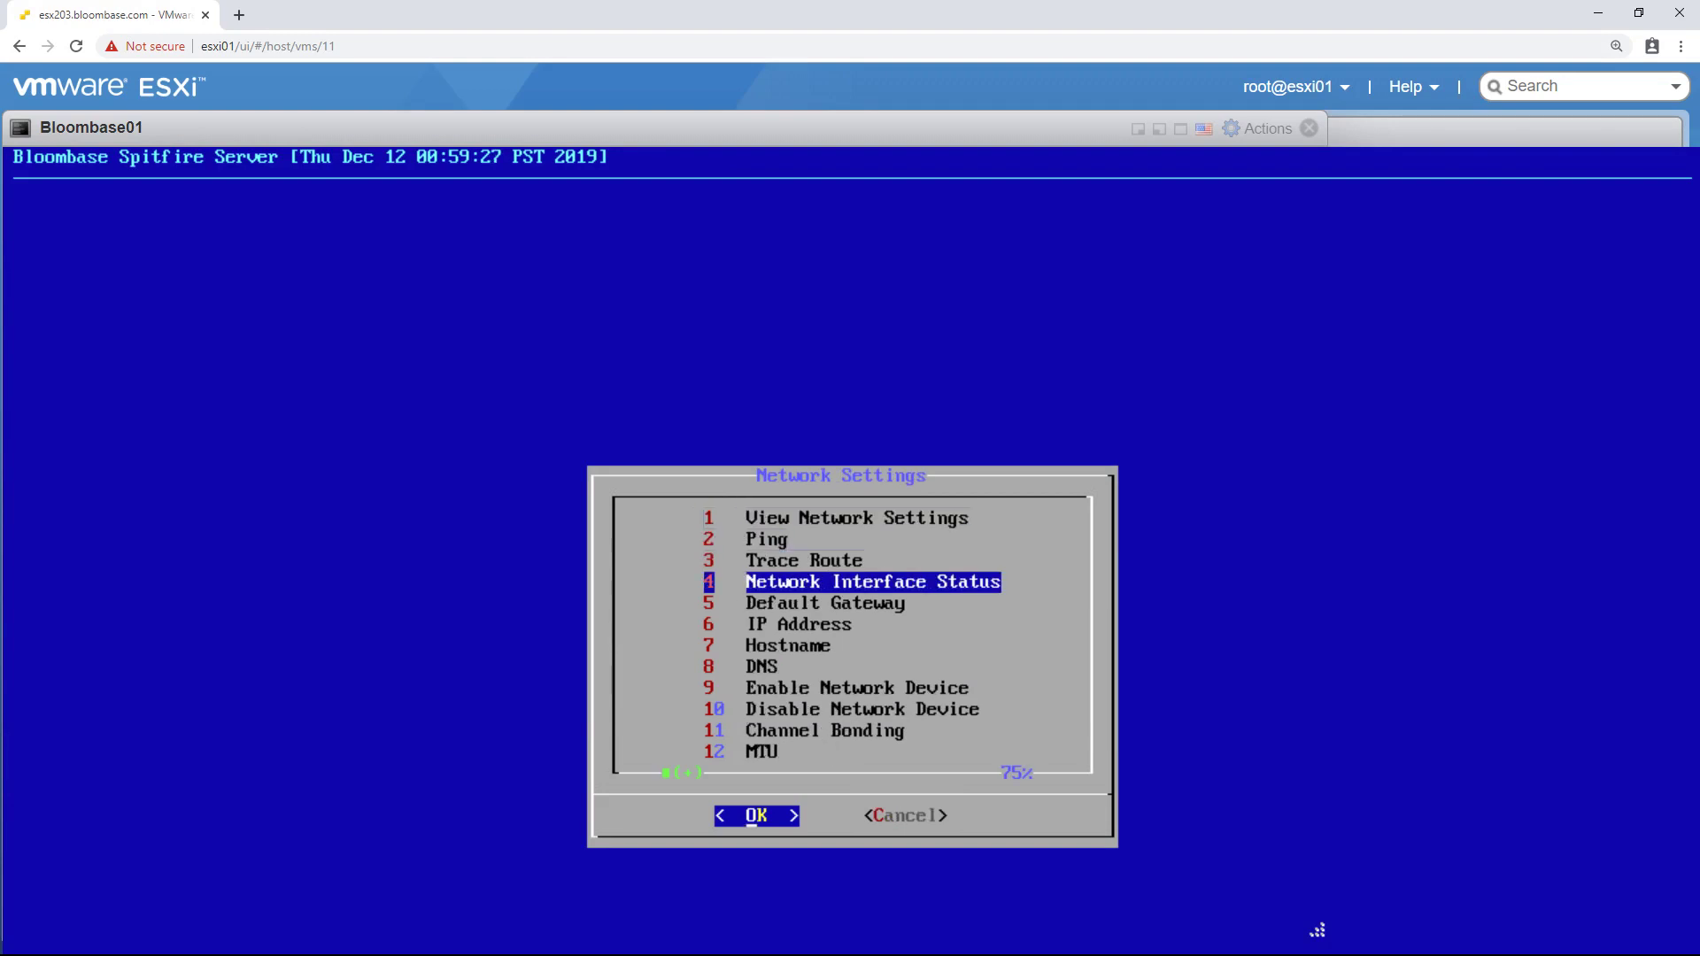
key("Up")
key("Up")
key("Up")
key("Return")
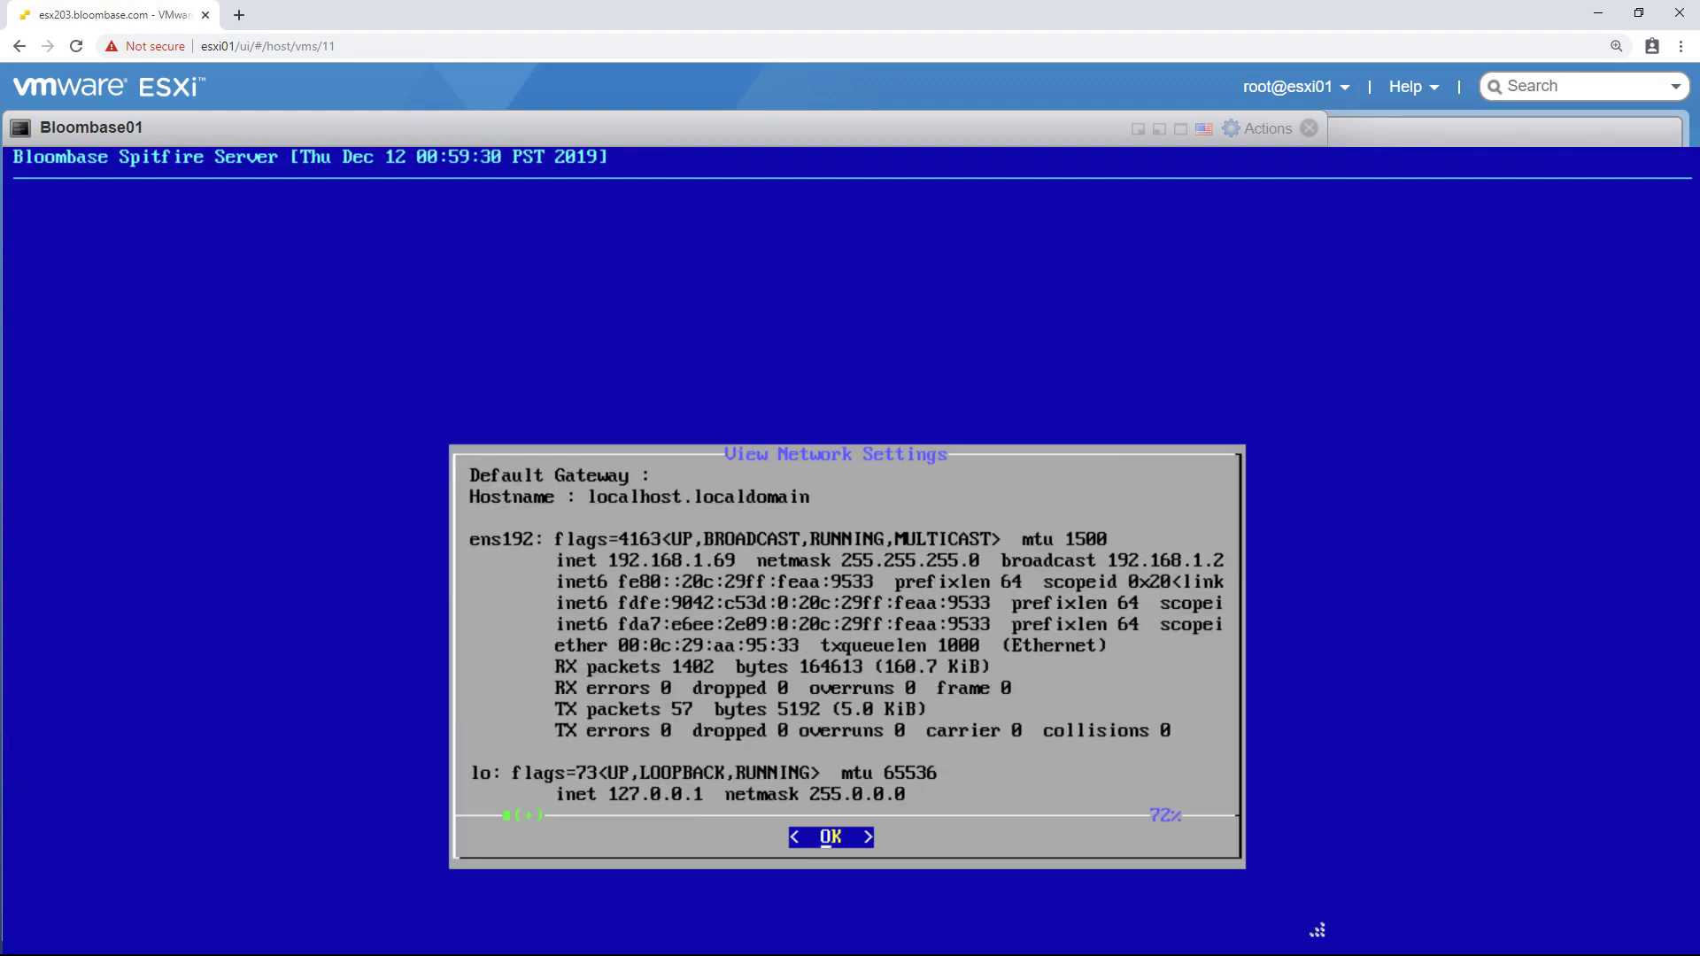
key("Return")
- Set ens192's IPv4 address to 192.168.12.235 with netmask 255.255.255.0 and apply it
key("Down")
key("Down")
key("Down")
key("Down")
key("Down")
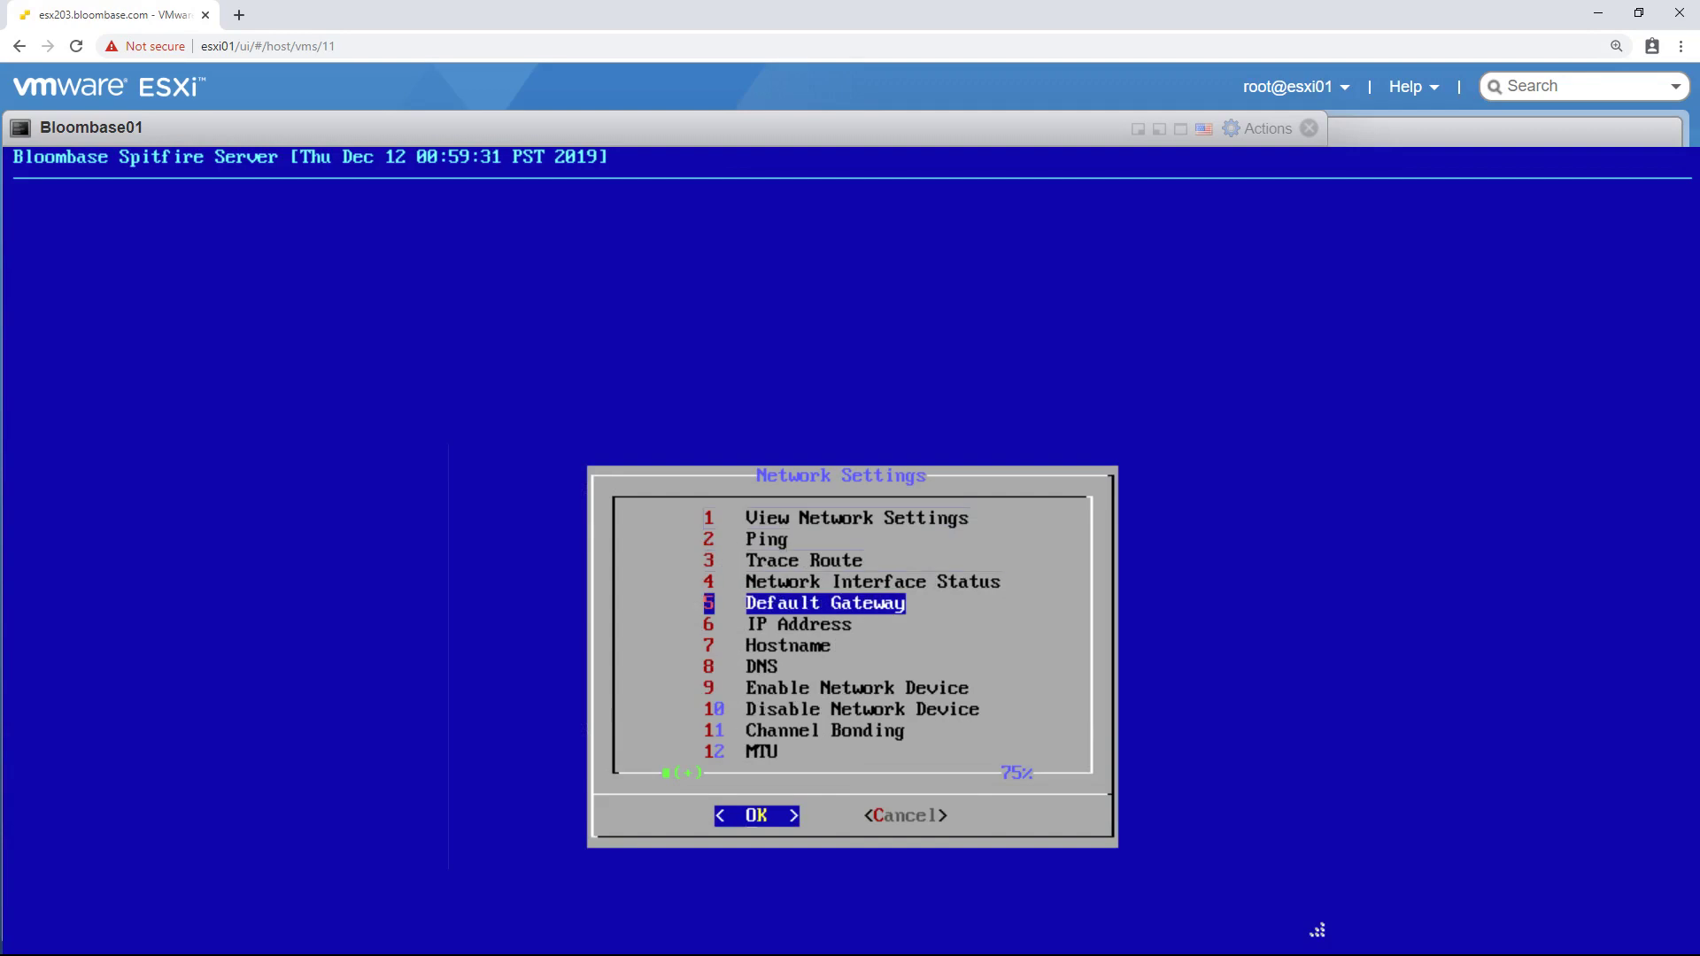
key("Return")
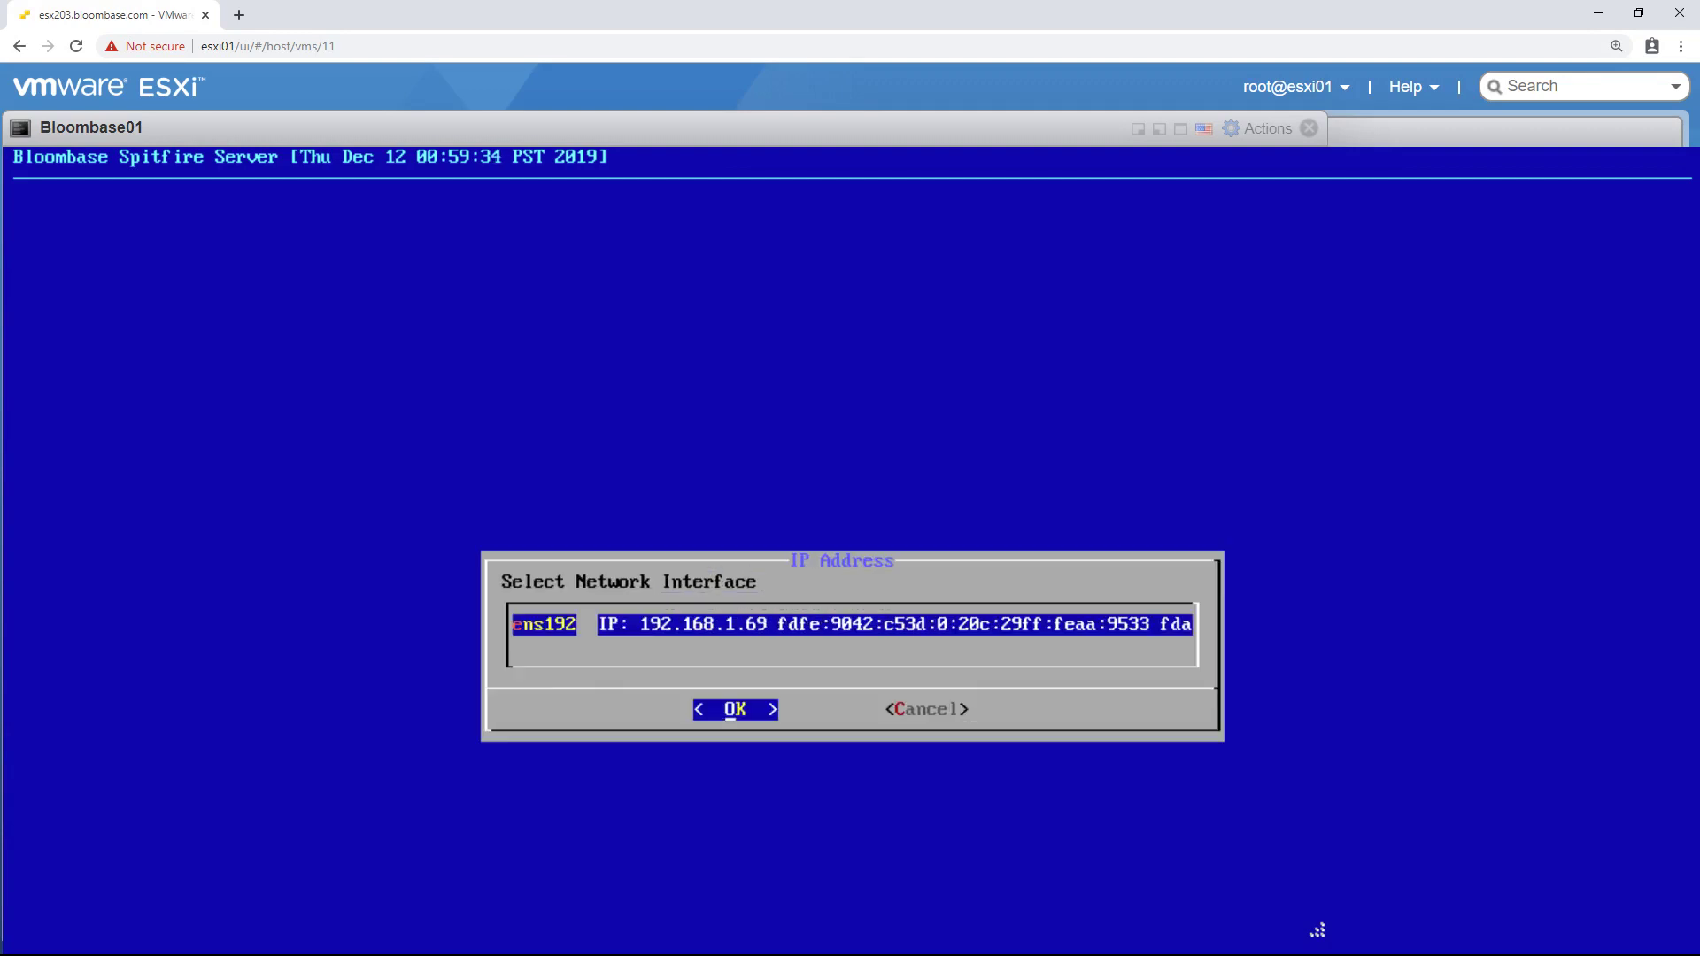
key("Return")
key("Return")
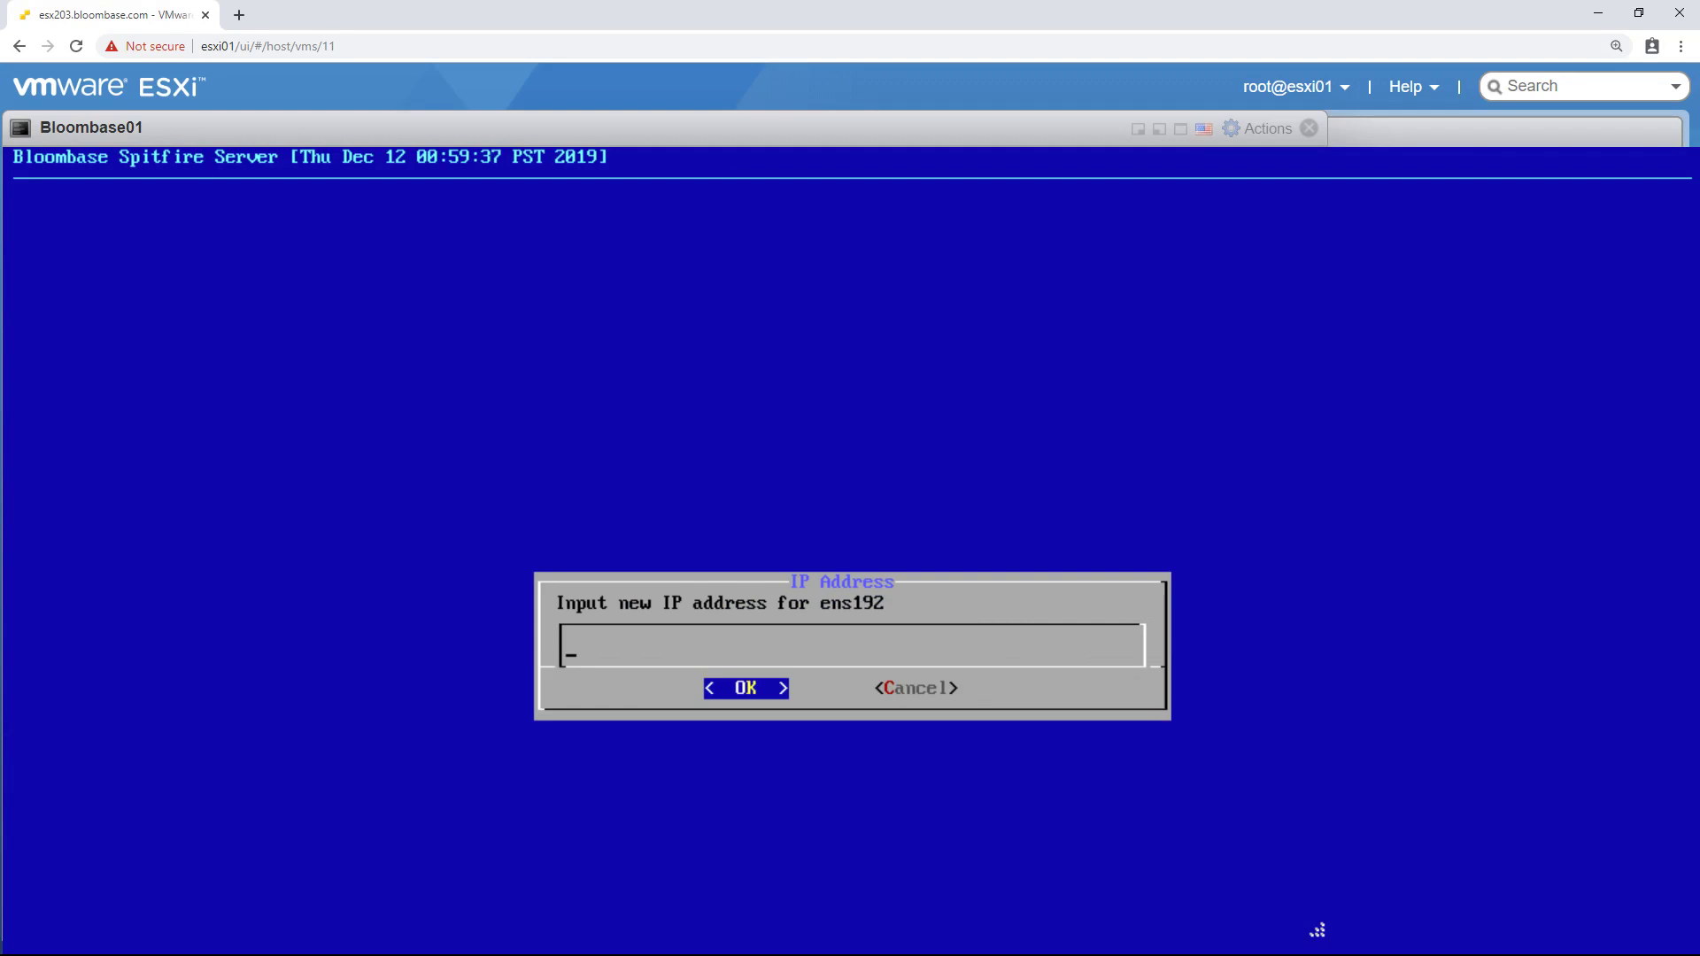
type("192.168.12.235")
key("Return")
key("Return")
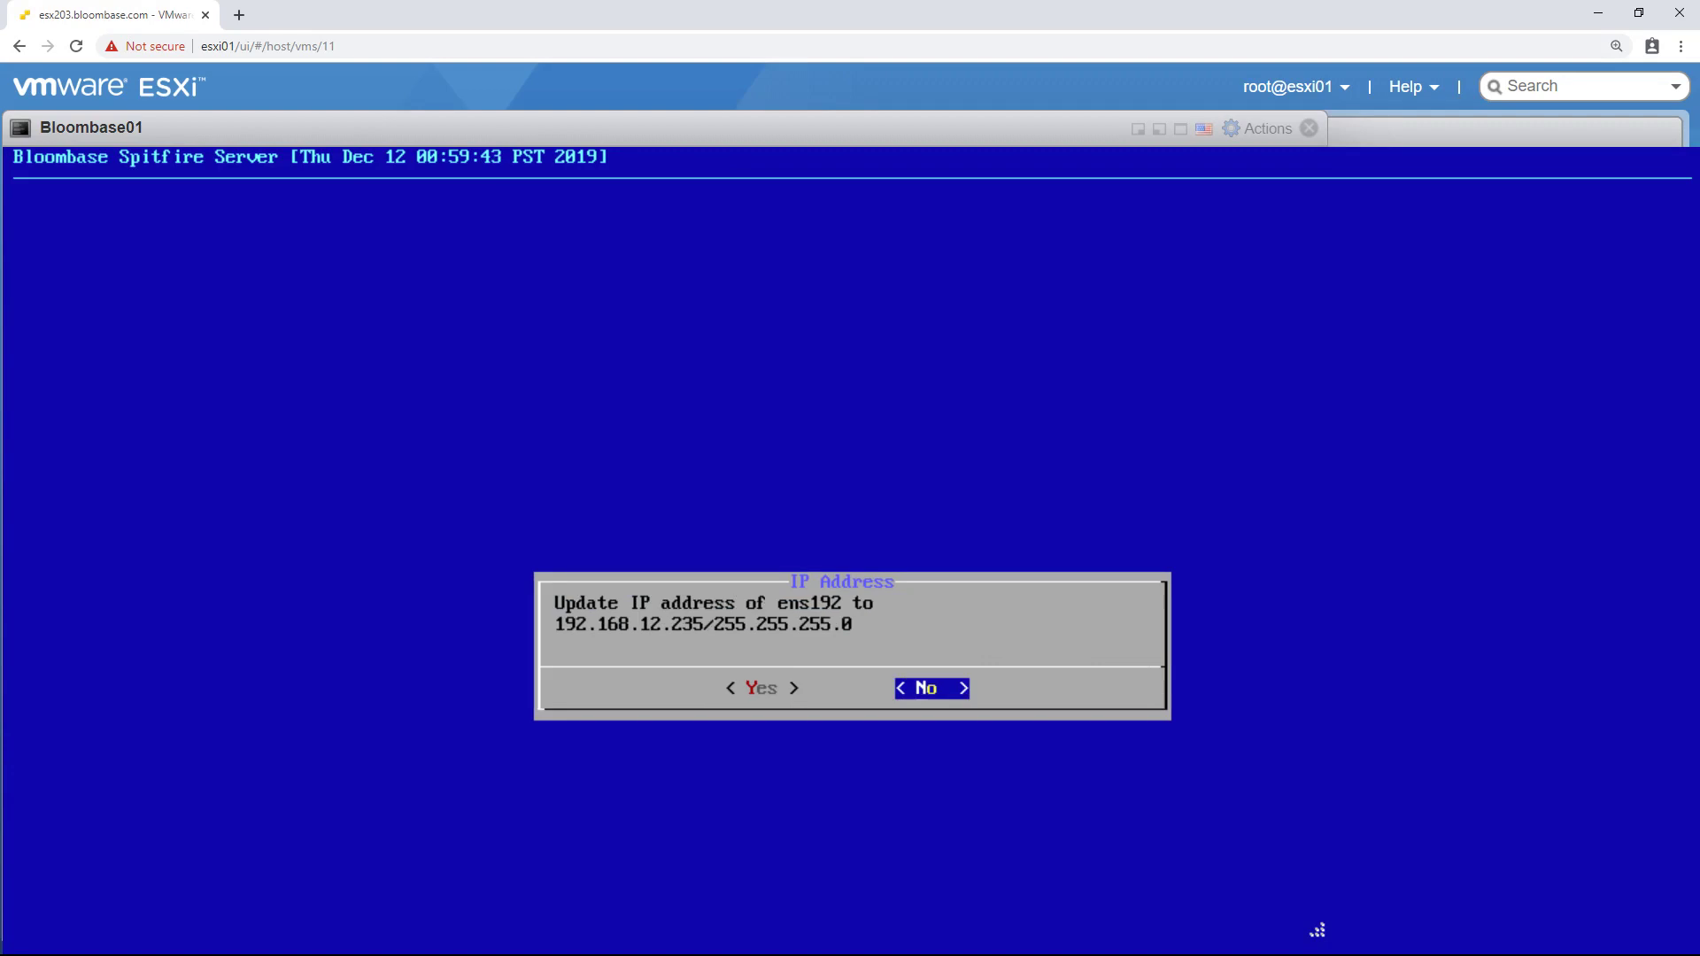
key("Left")
key("Return")
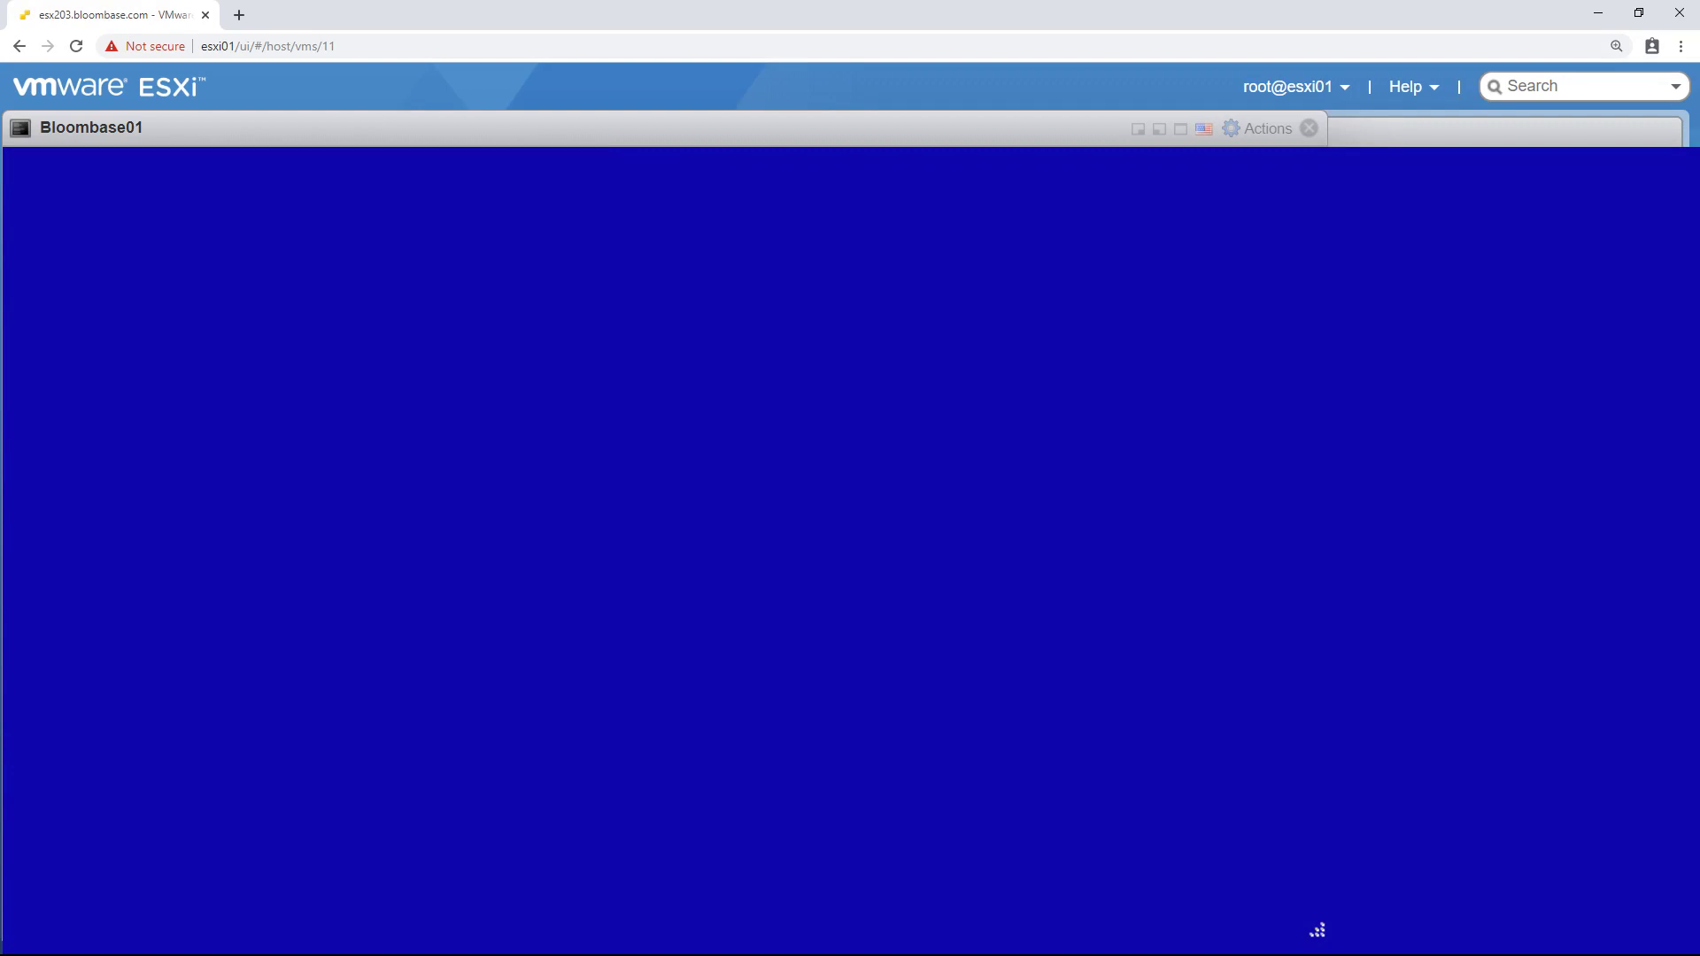
key("Return")
key("Down")
key("Down")
key("Down")
key("Down")
key("Down")
key("Down")
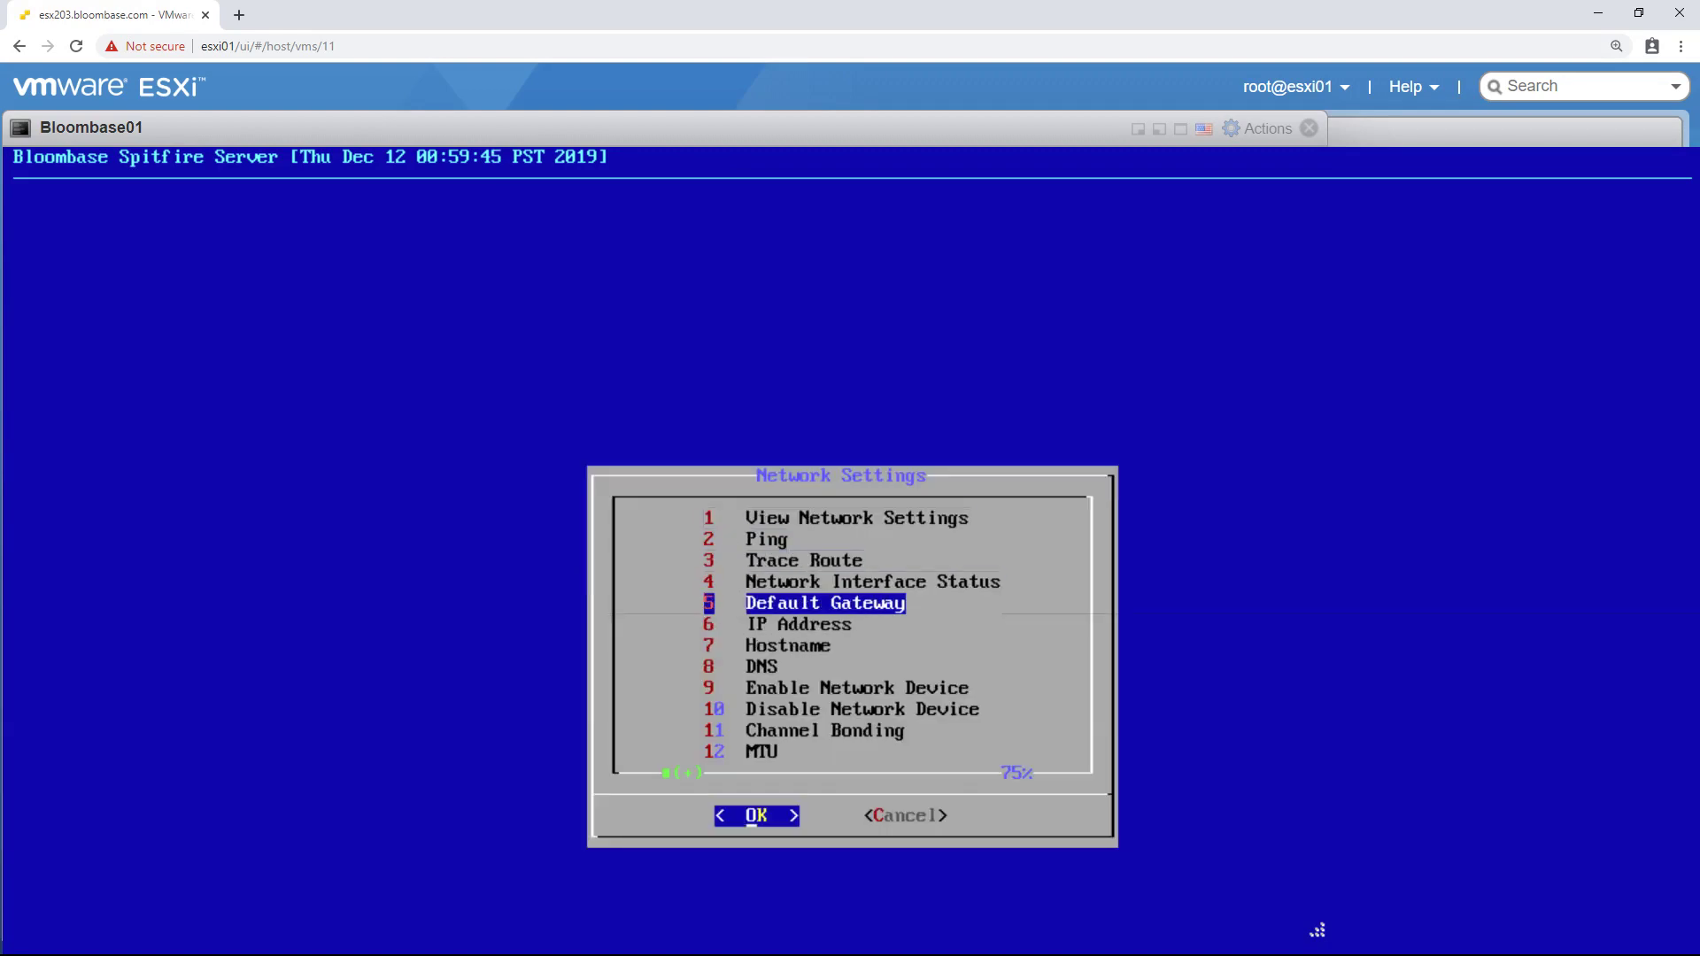
- Change the hostname from localhost.localdomain to bloombase01 and confirm the update
key("Return")
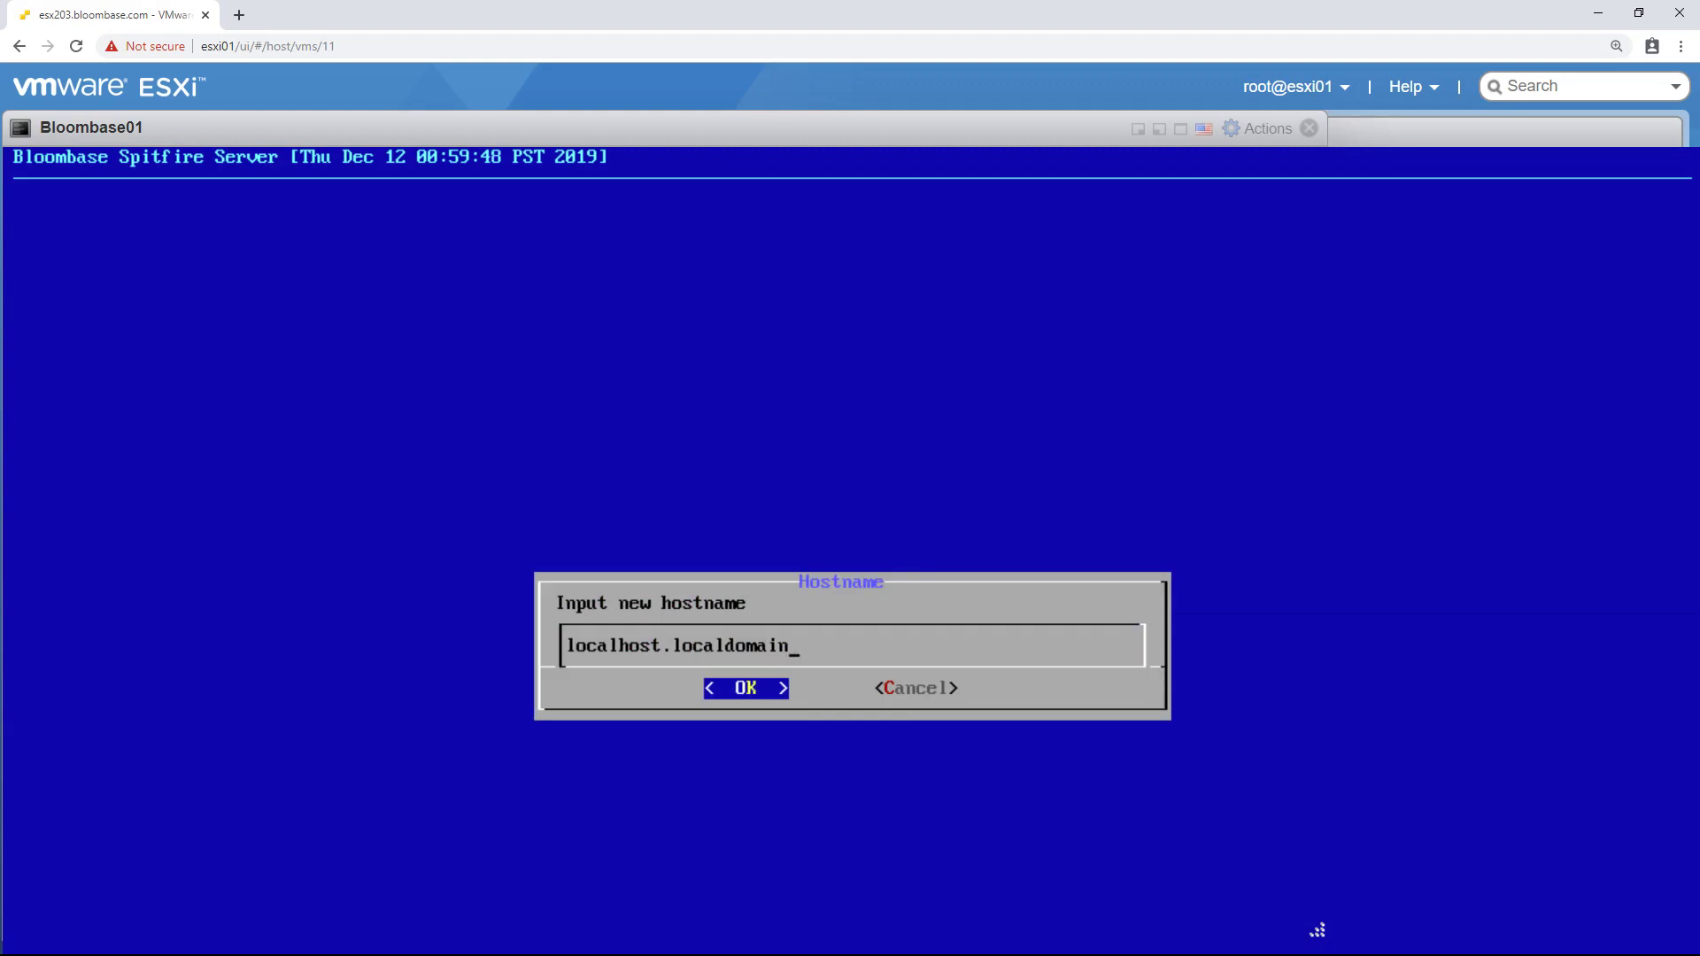
key("BackSpace")
key("BackSpace")
key("BackSpace")
key("BackSpace")
key("BackSpace")
key("BackSpace")
key("BackSpace")
key("BackSpace")
key("BackSpace")
key("BackSpace")
key("BackSpace")
key("BackSpace")
key("BackSpace")
key("BackSpace")
key("BackSpace")
key("BackSpace")
key("BackSpace")
key("BackSpace")
key("BackSpace")
key("BackSpace")
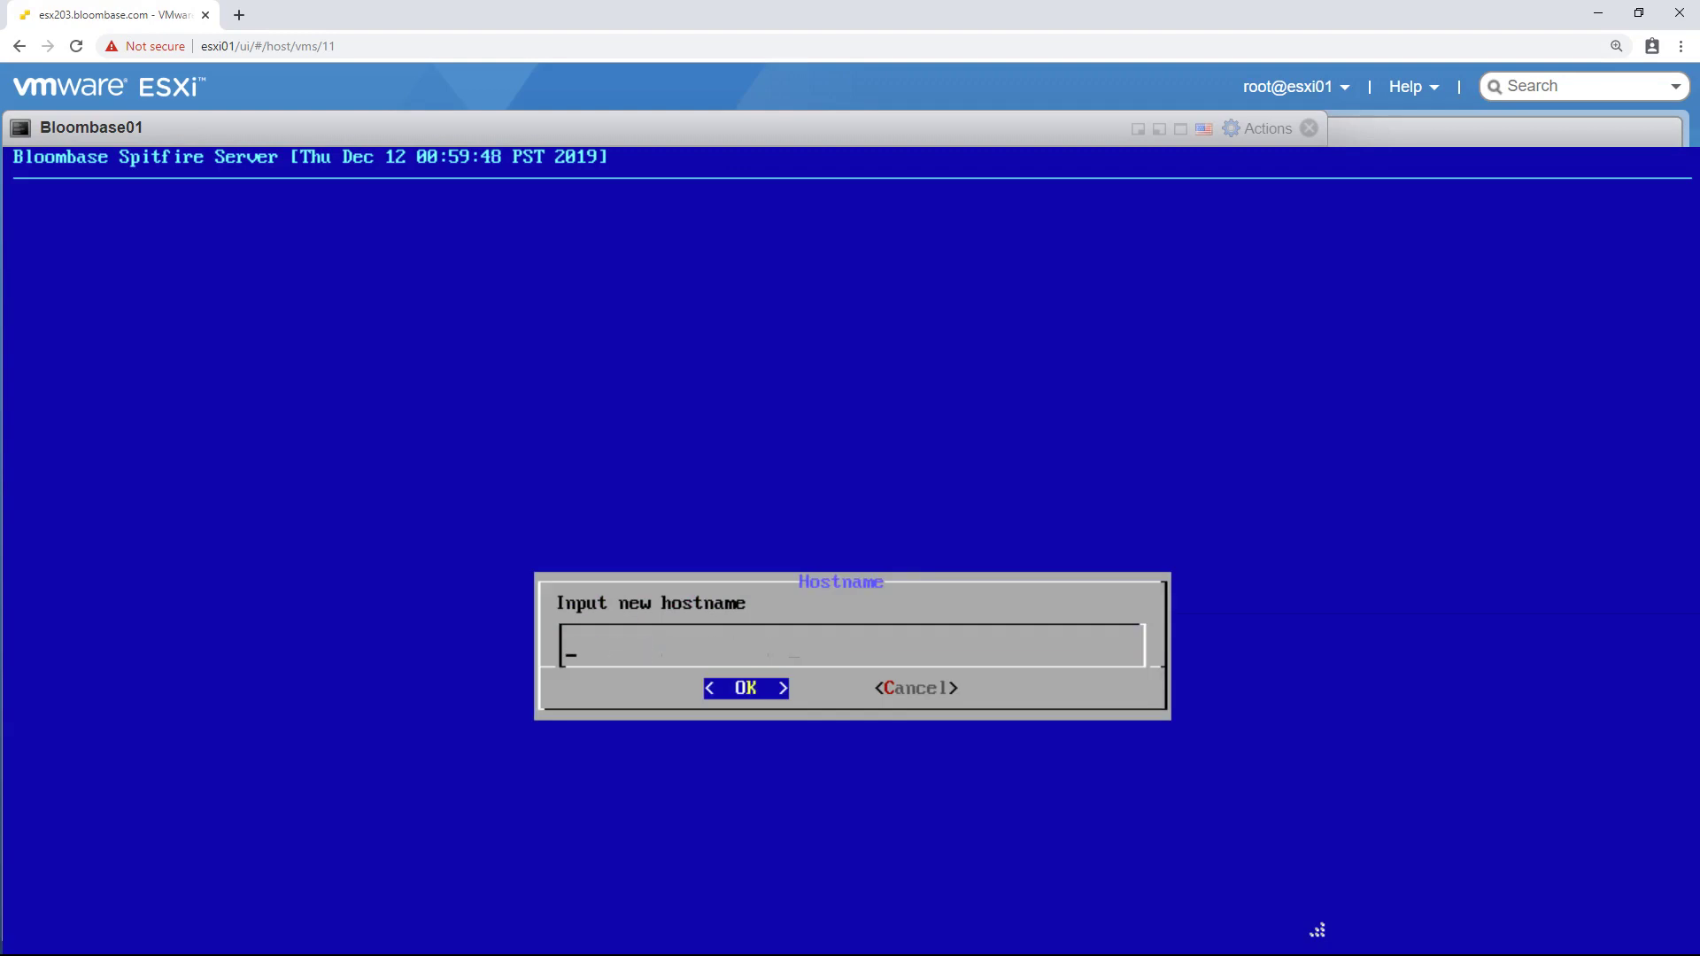
type("bloombase01")
key("Return")
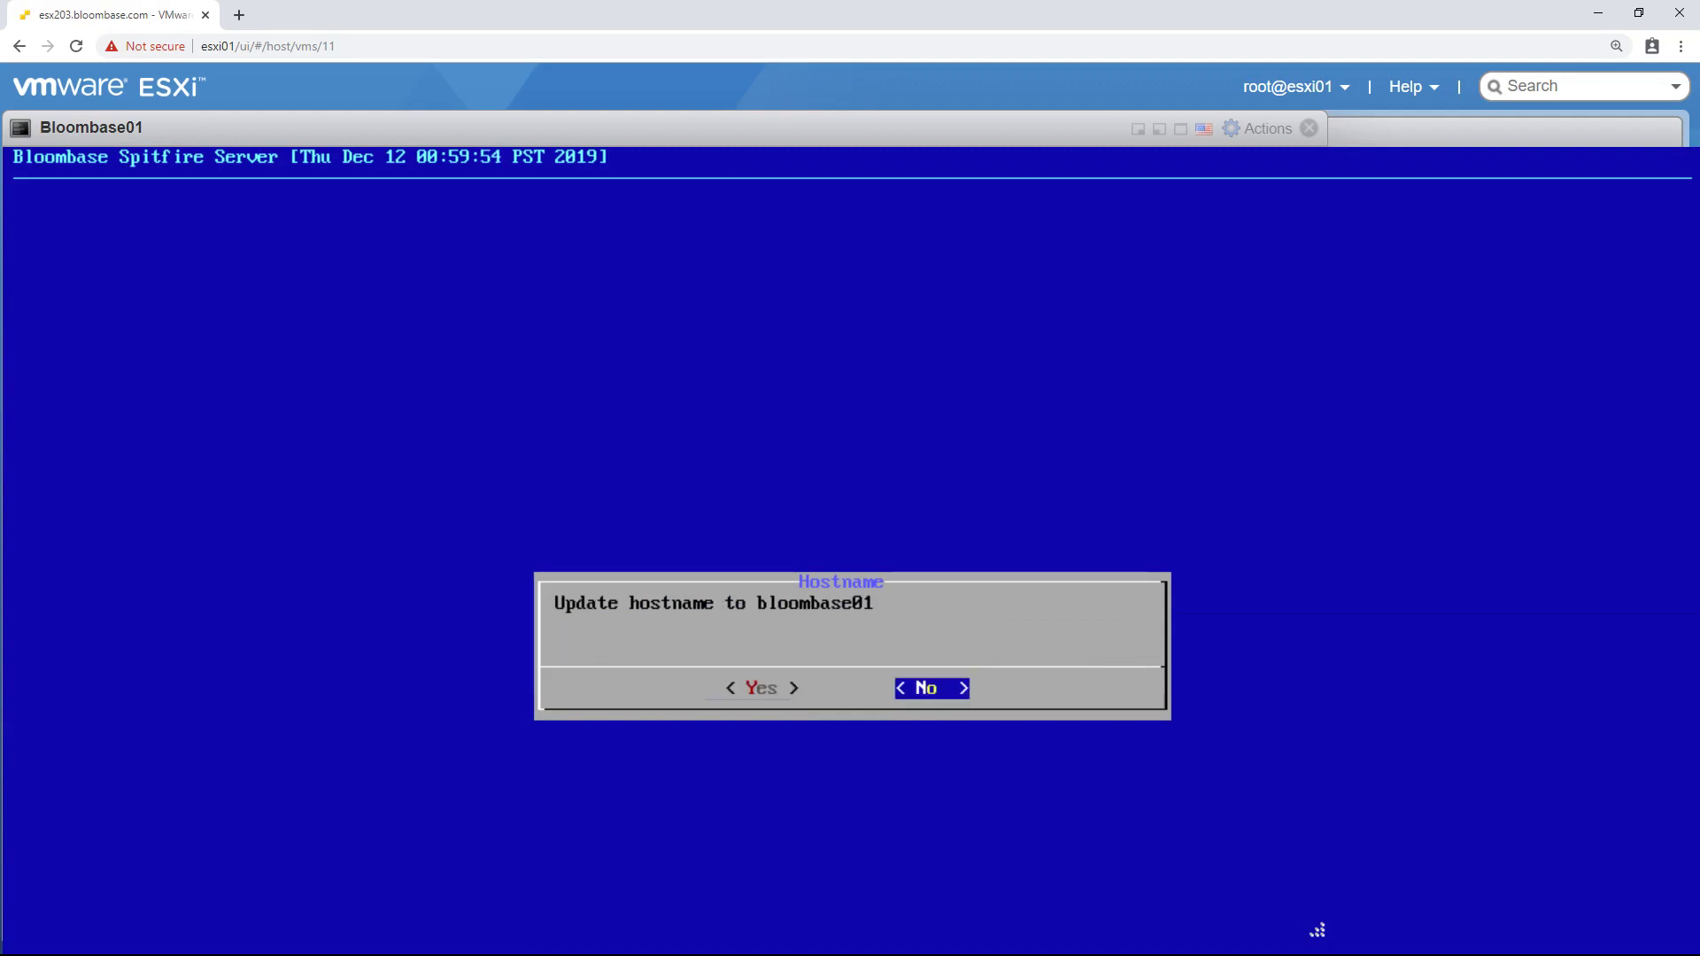
key("Left")
key("Return")
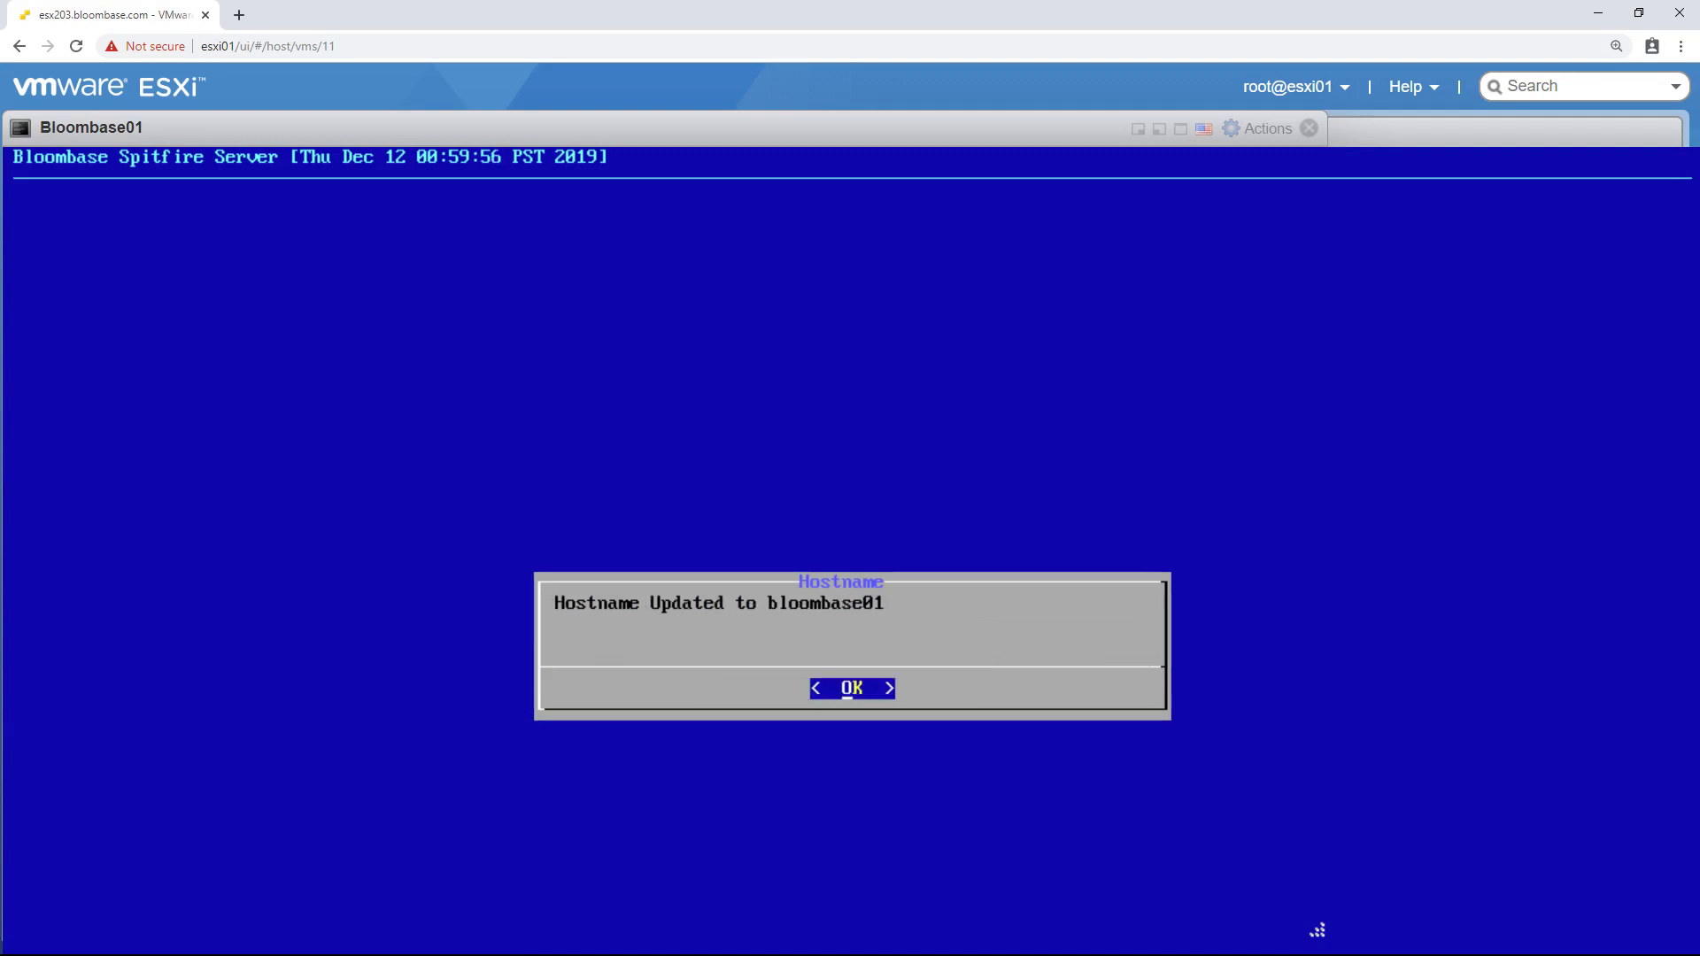
key("Return")
- Set the IPv4 default gateway to 192.168.12.1 and confirm the change
key("Down")
key("Down")
key("Down")
key("Down")
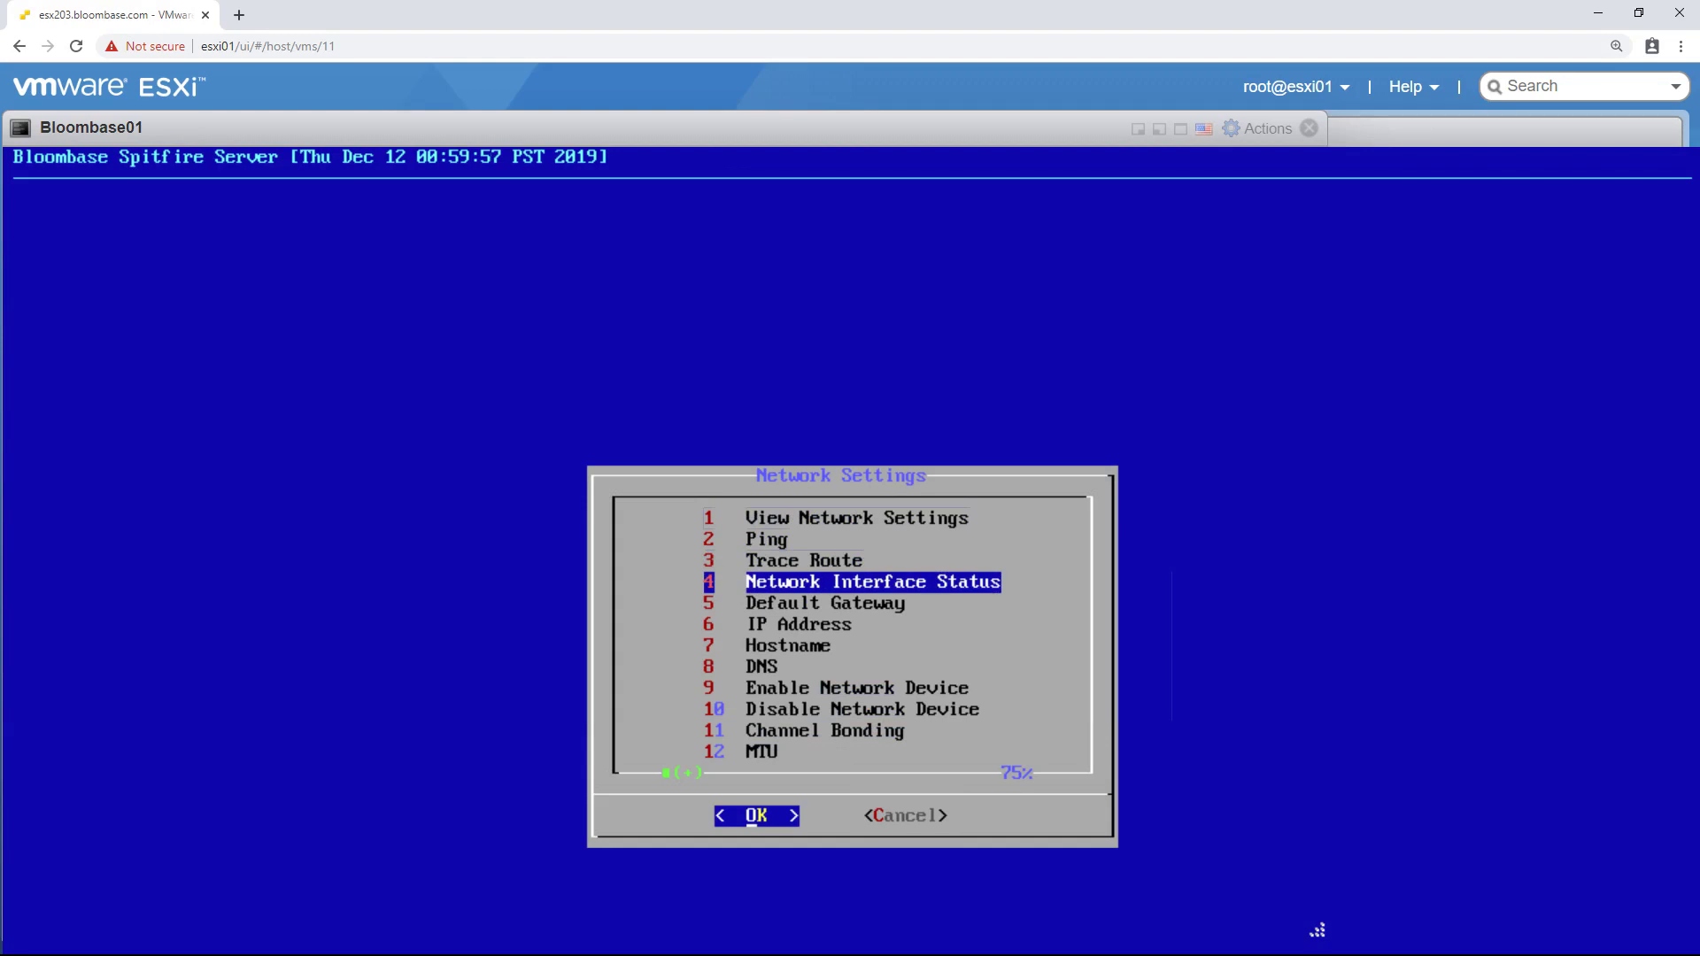
key("Return")
key("Return")
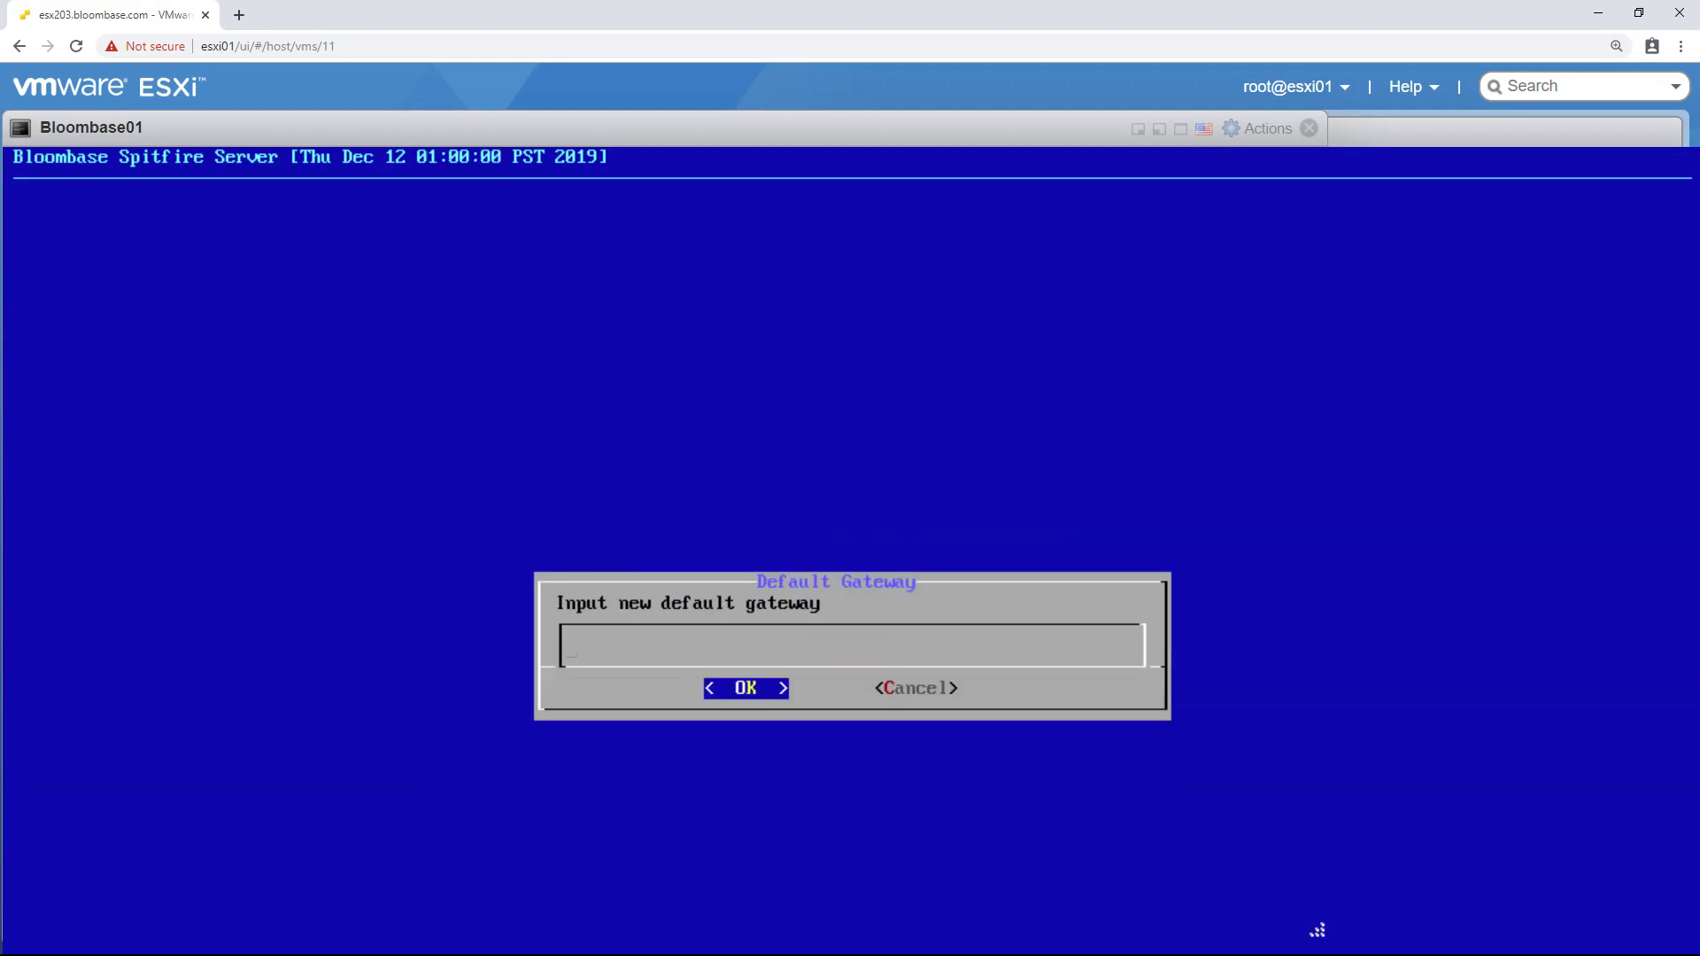
type("192.168.12.1")
key("Return")
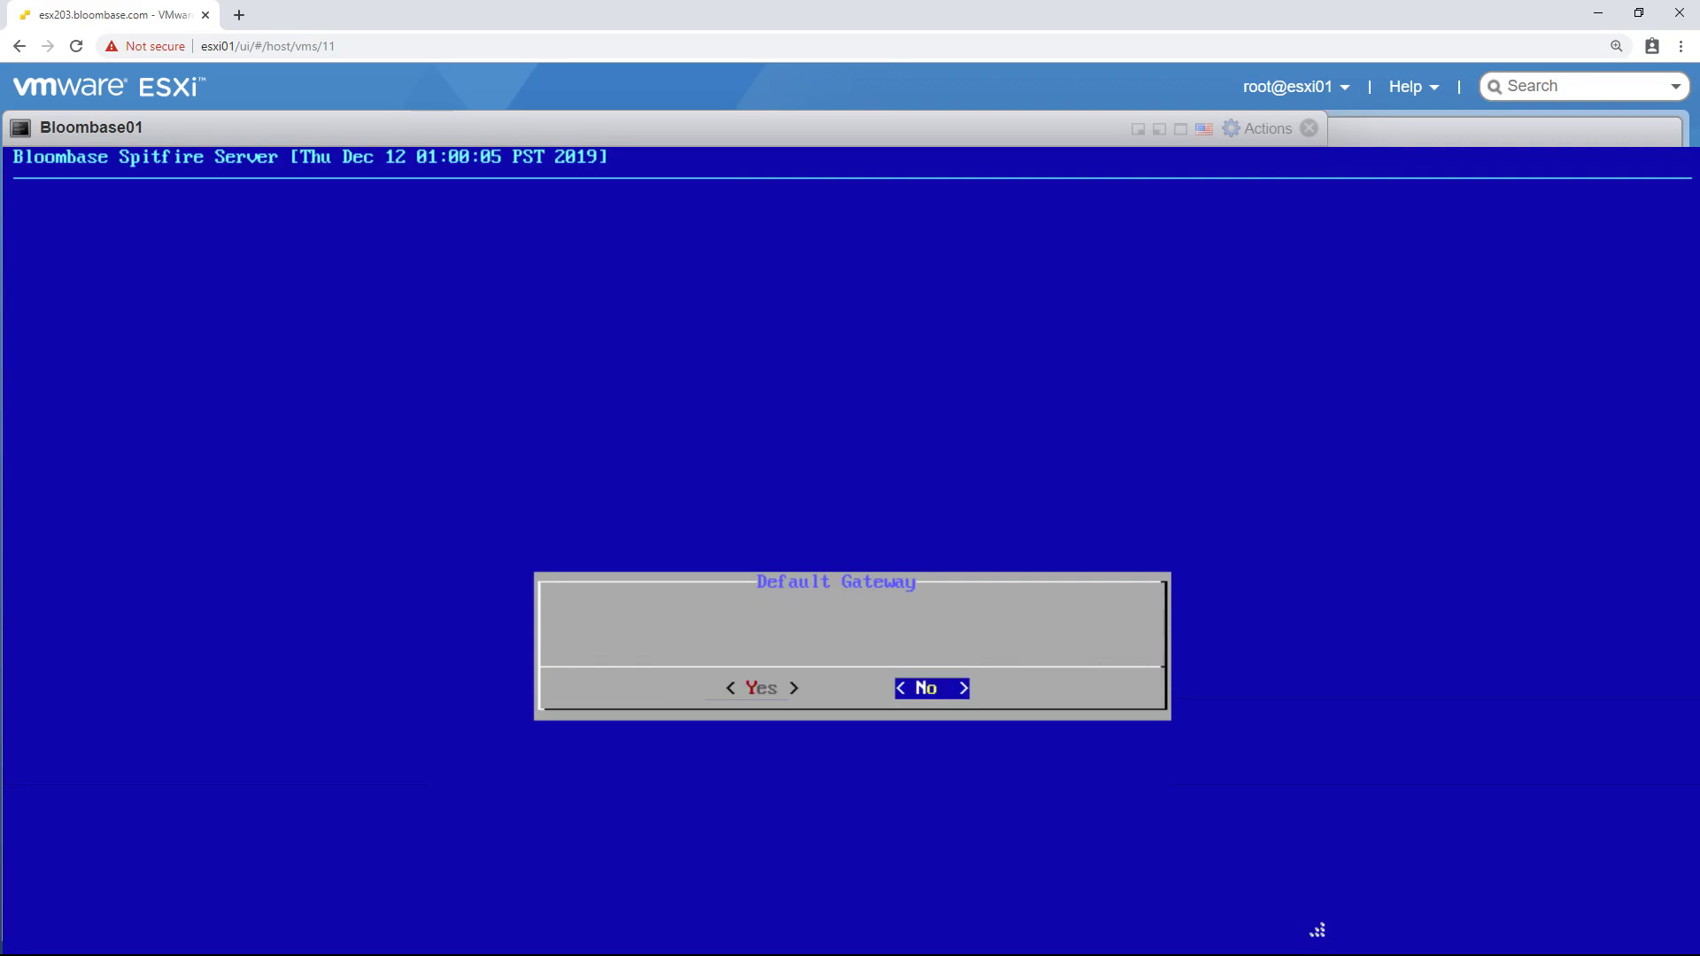
key("Left")
key("Return")
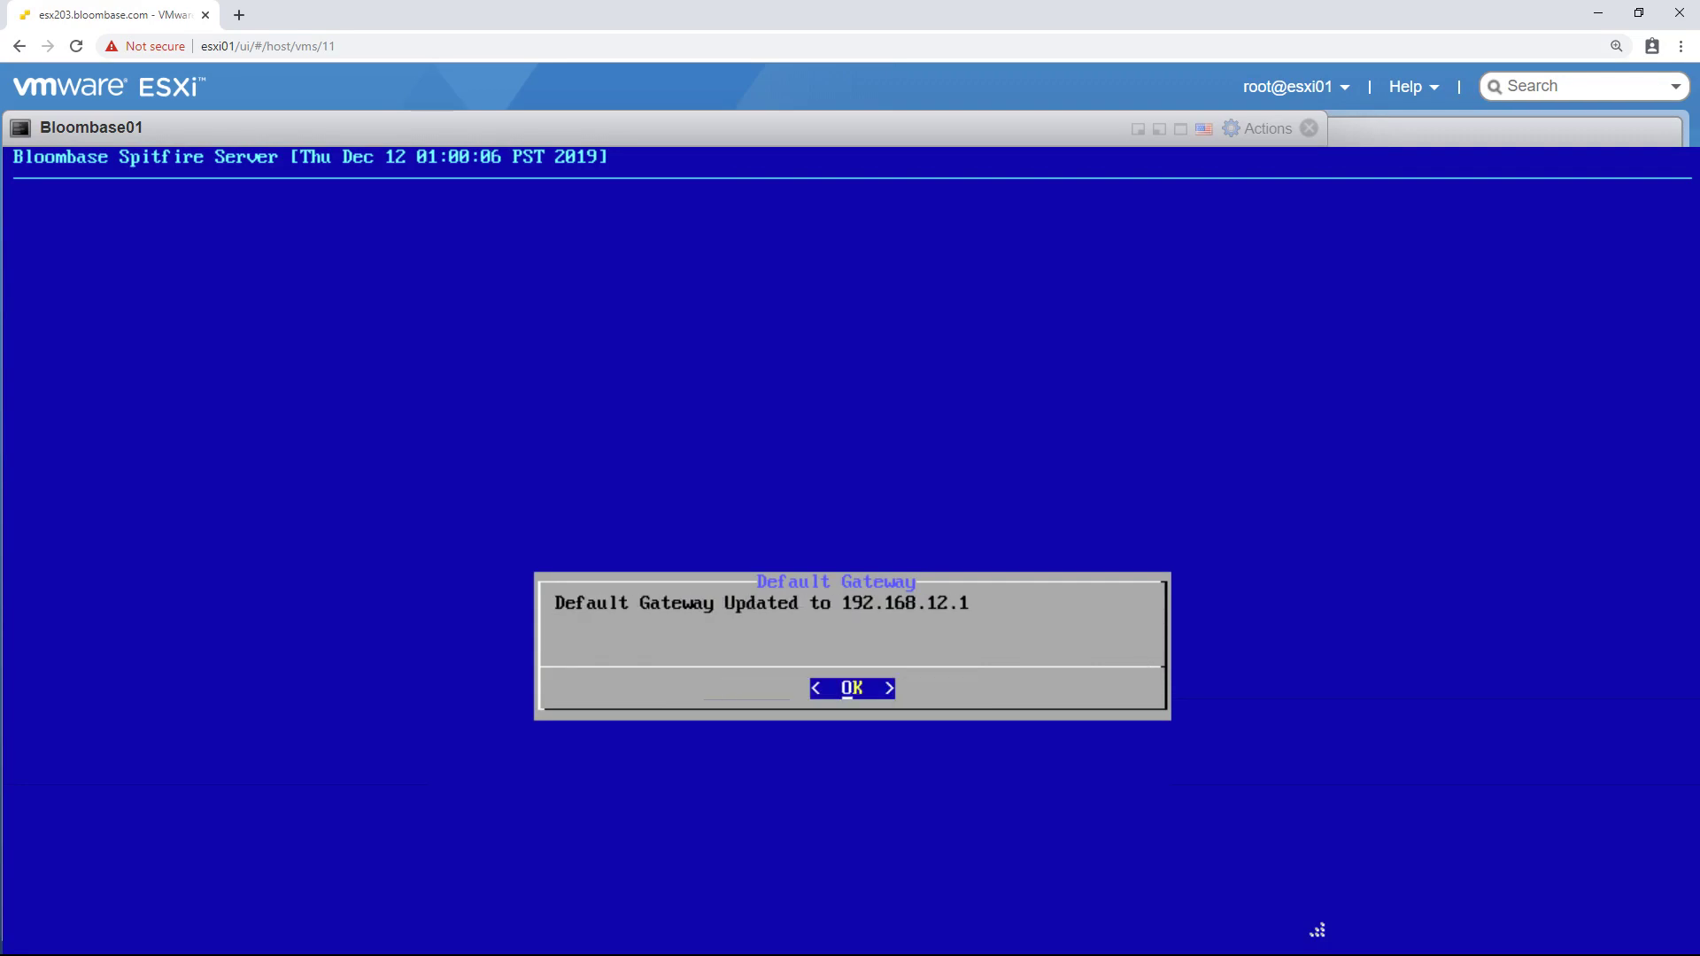
key("Return")
key("Return")
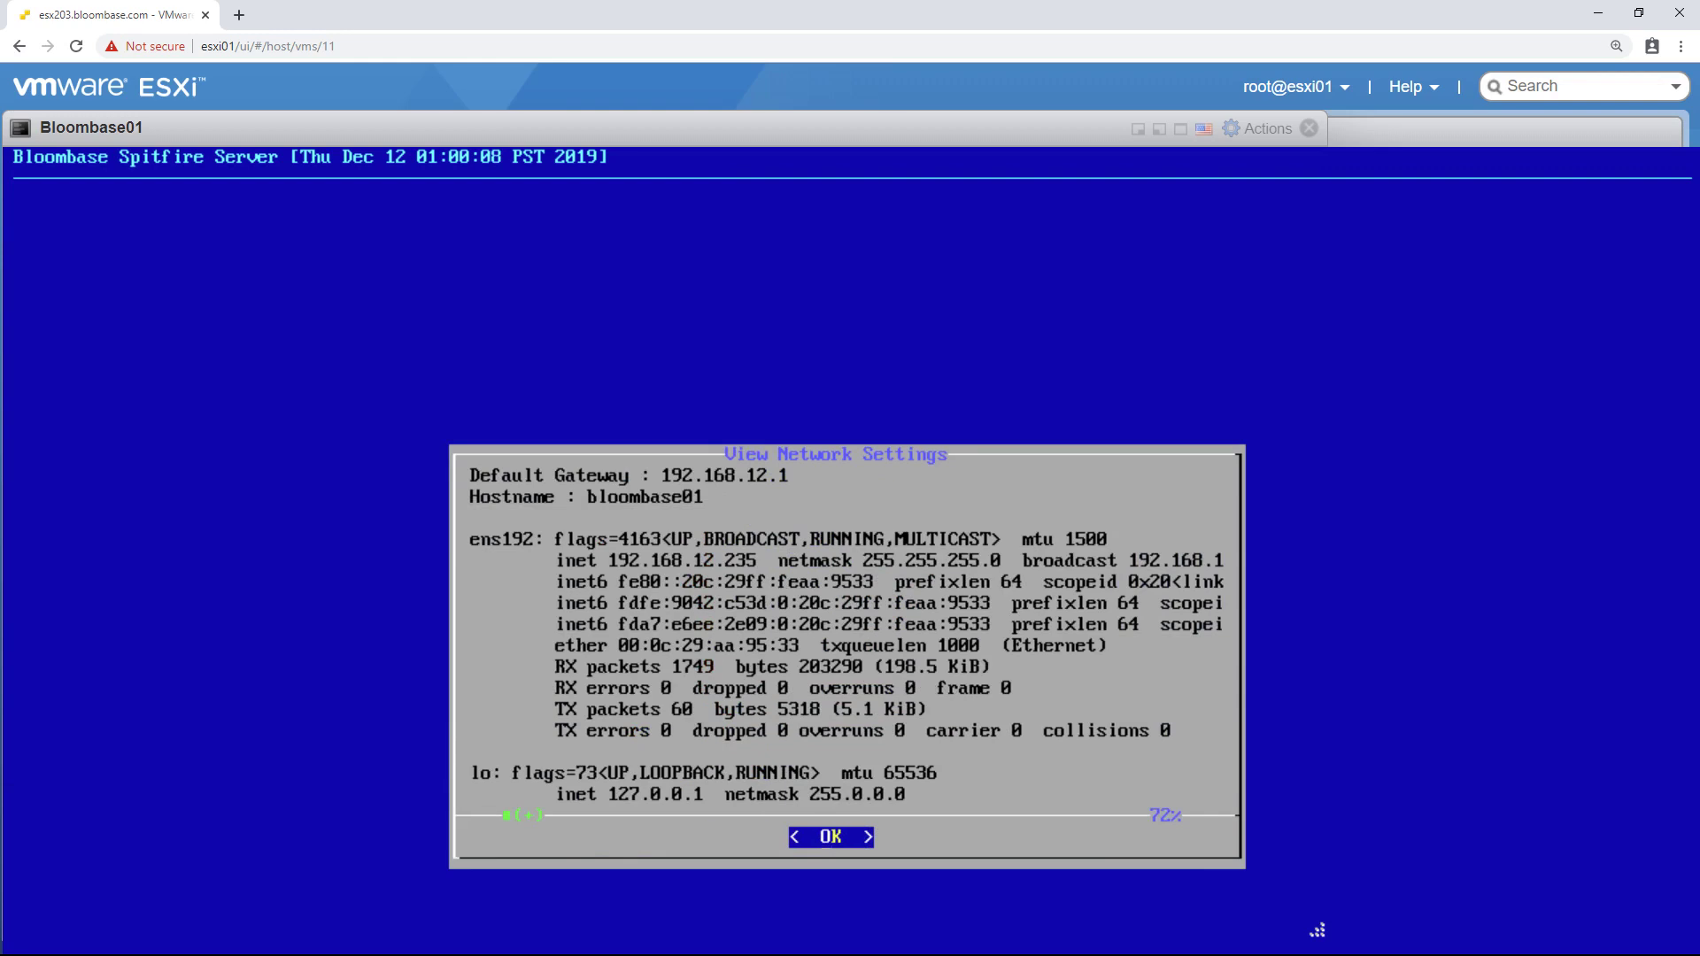
key("Down")
key("Down")
key("Down")
key("Down")
key("Down")
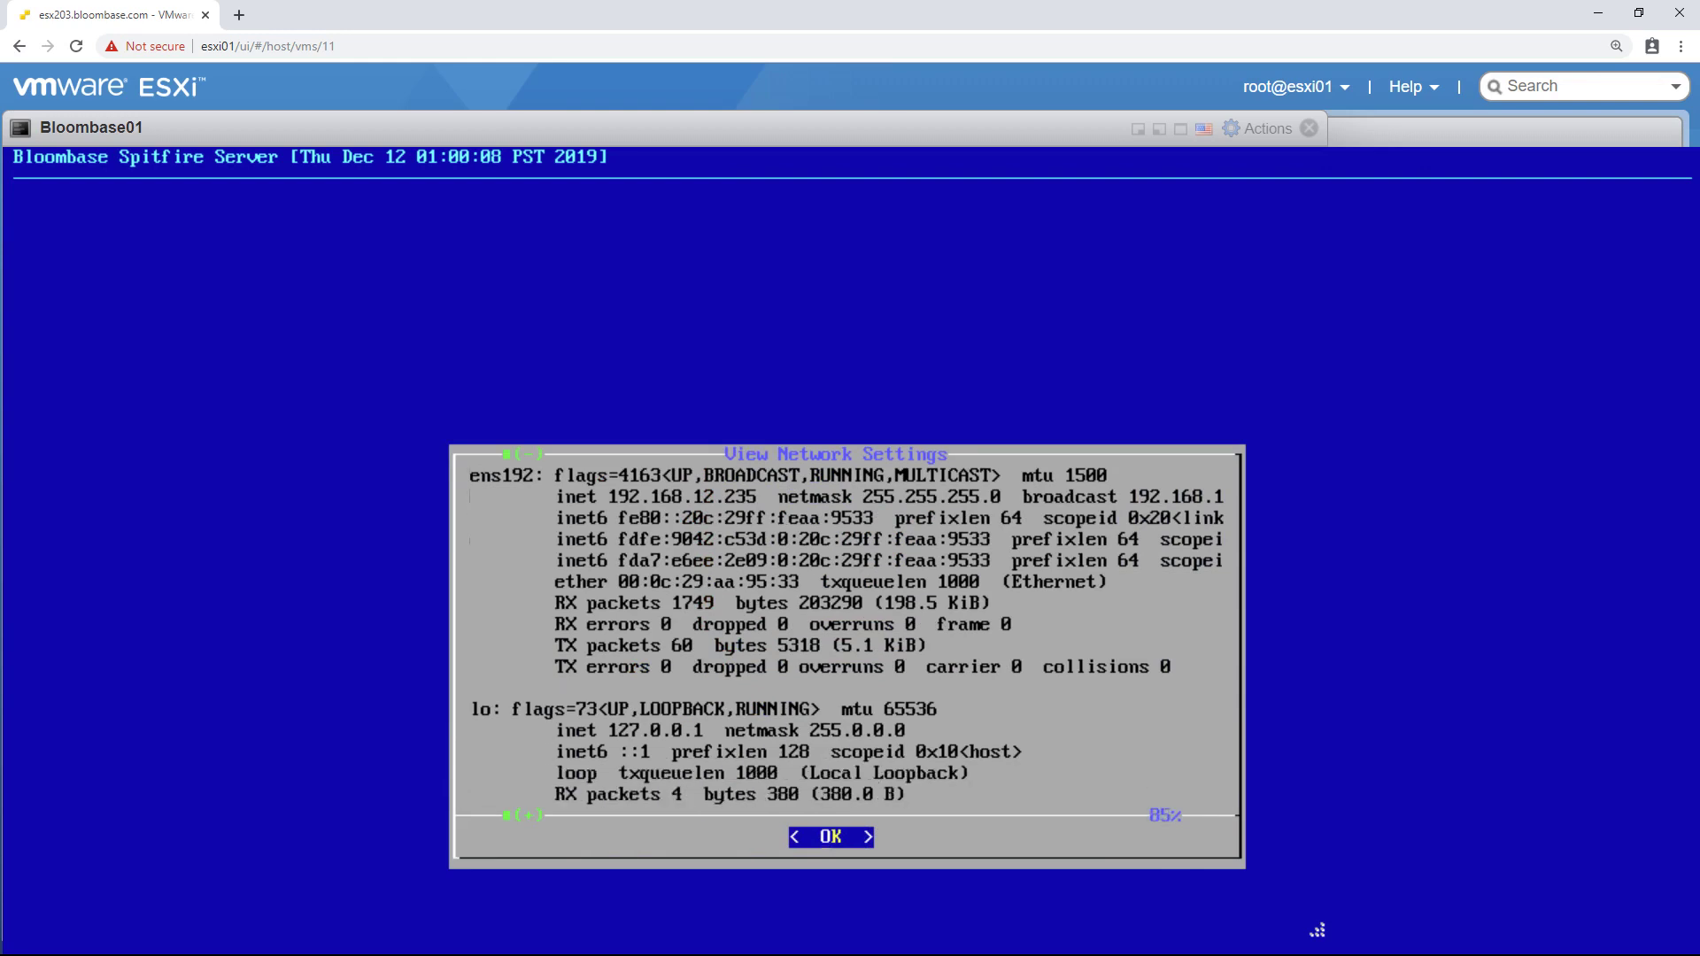
key("Up")
key("Up")
key("Up")
key("Up")
key("Up")
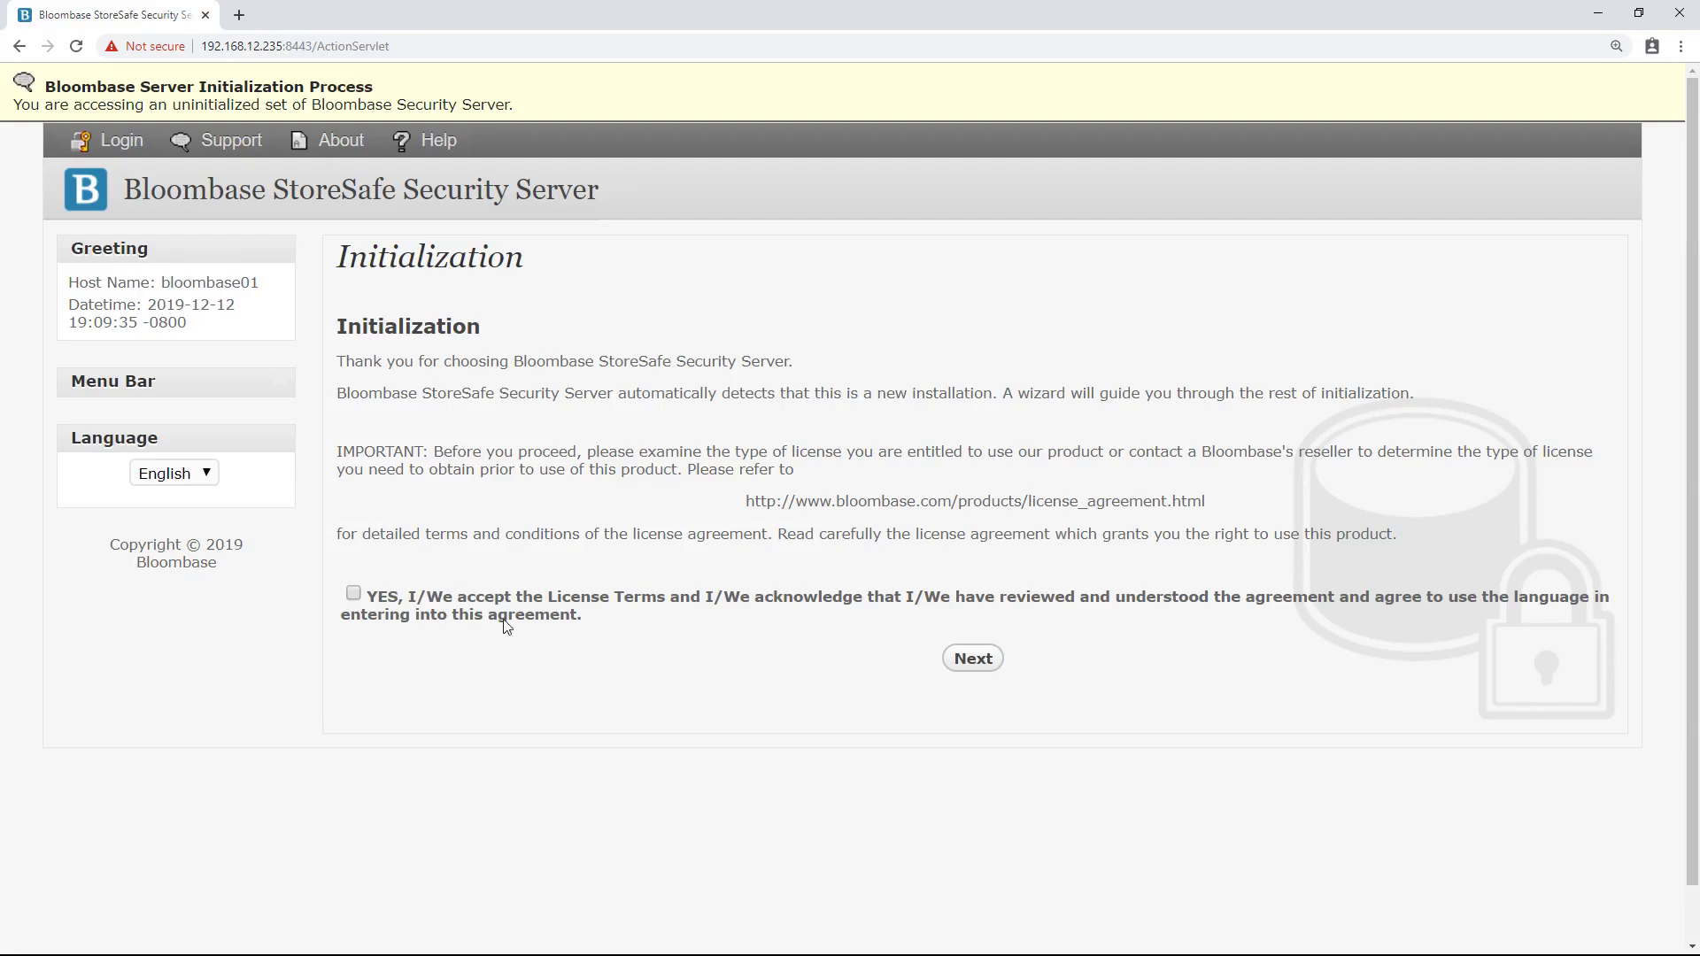
- Accept the licence terms and choose Recover From Previous Installation
left_click(352, 595)
left_click(979, 658)
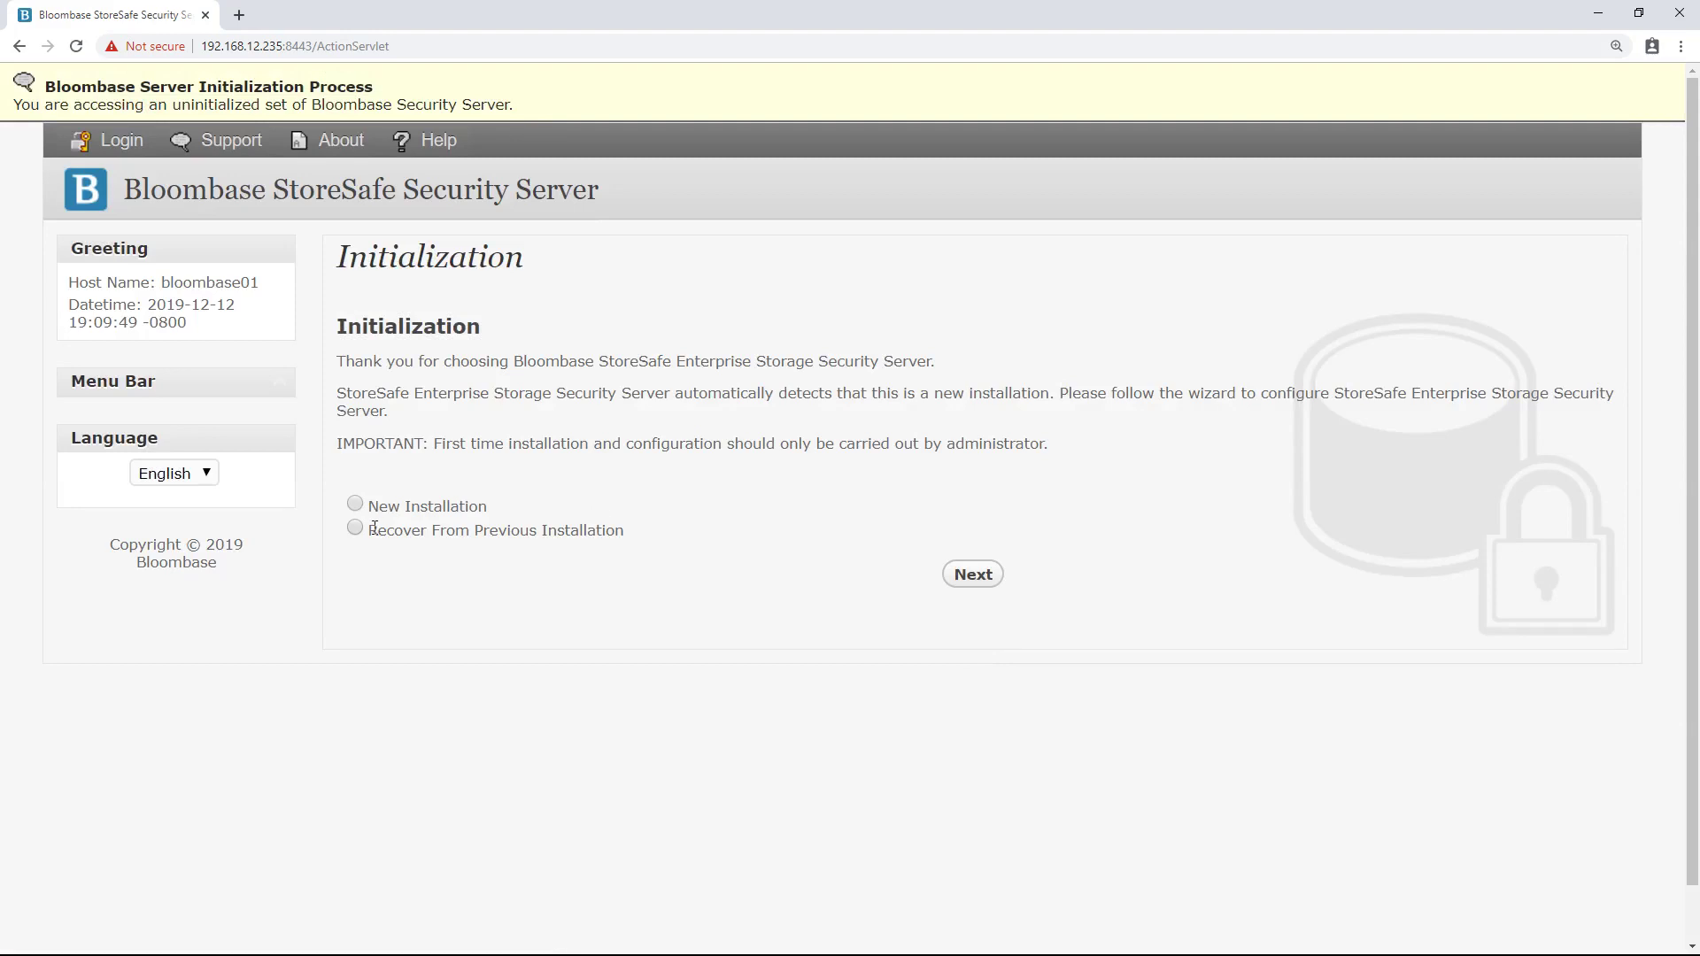
left_click_drag(371, 534, 630, 535)
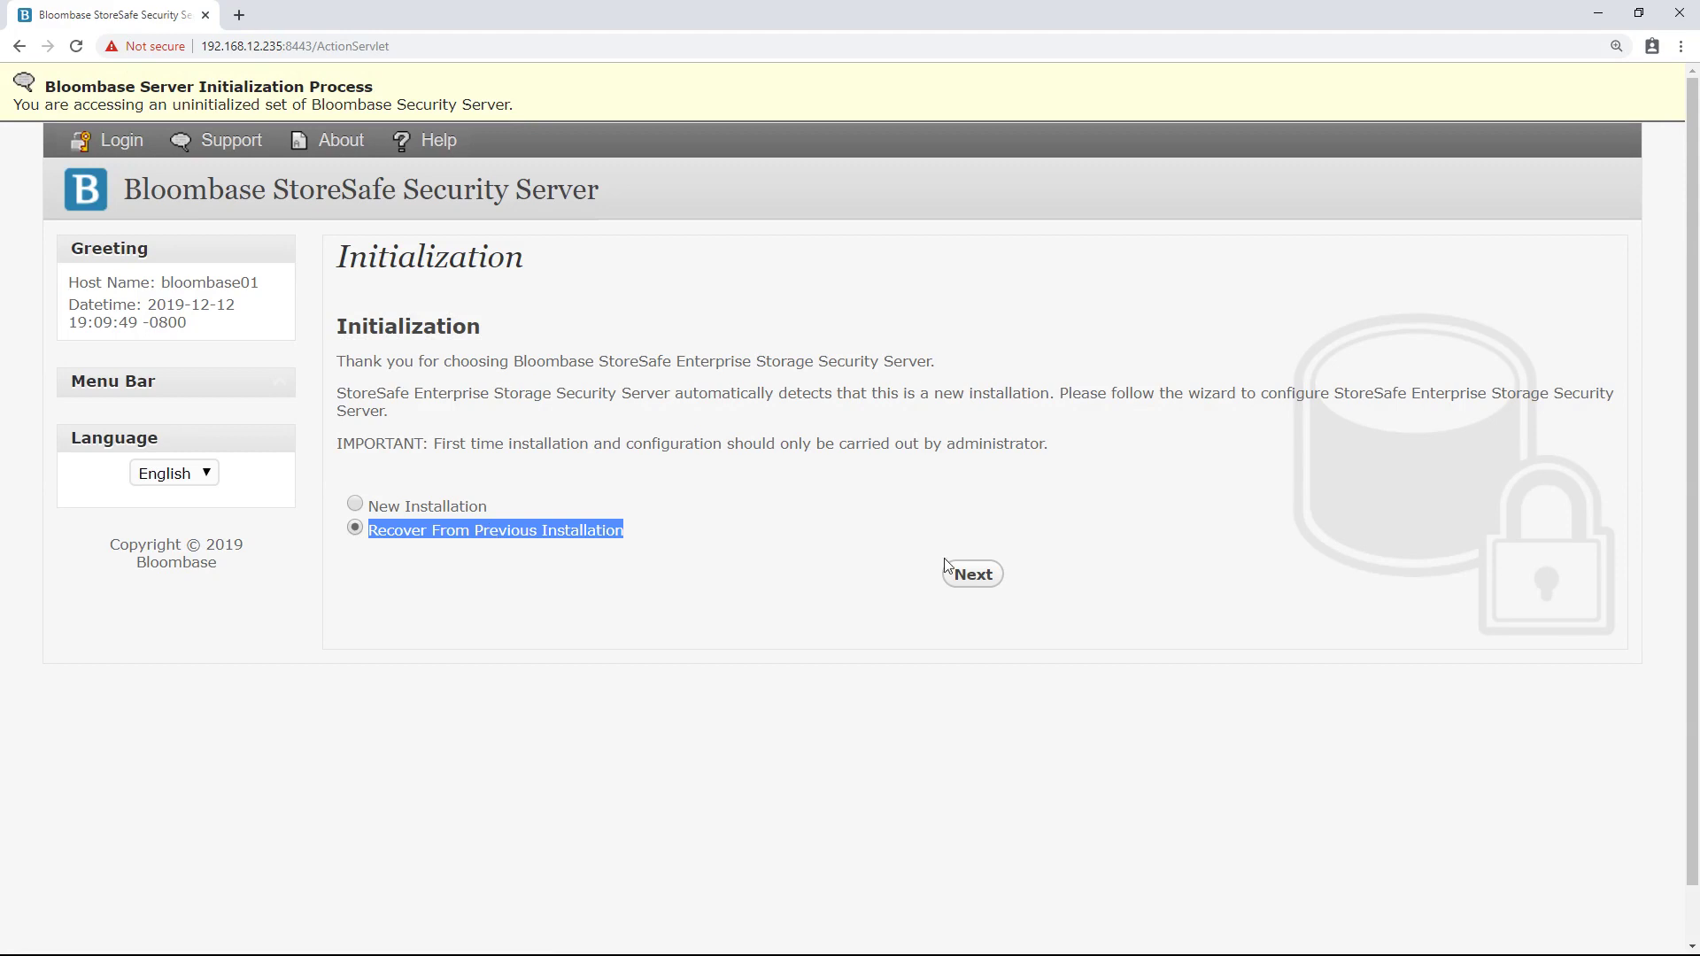
left_click(975, 574)
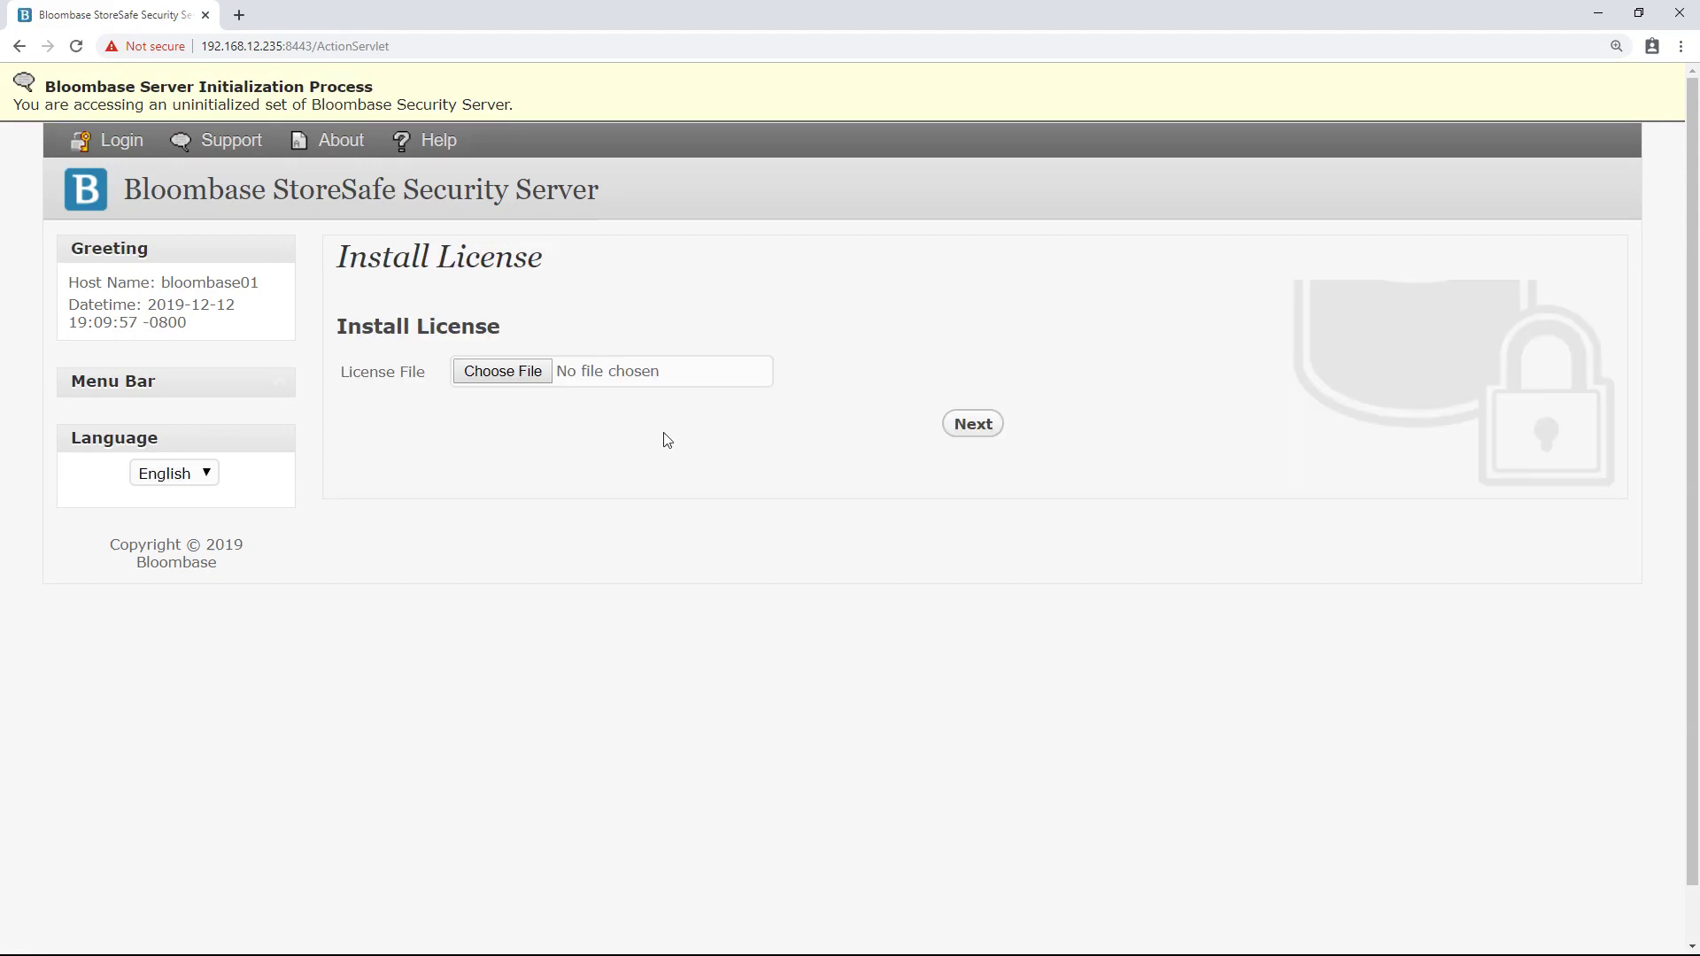
- Upload the SPFSSF2666.lic licence file, then submit and confirm its installation
left_click(522, 382)
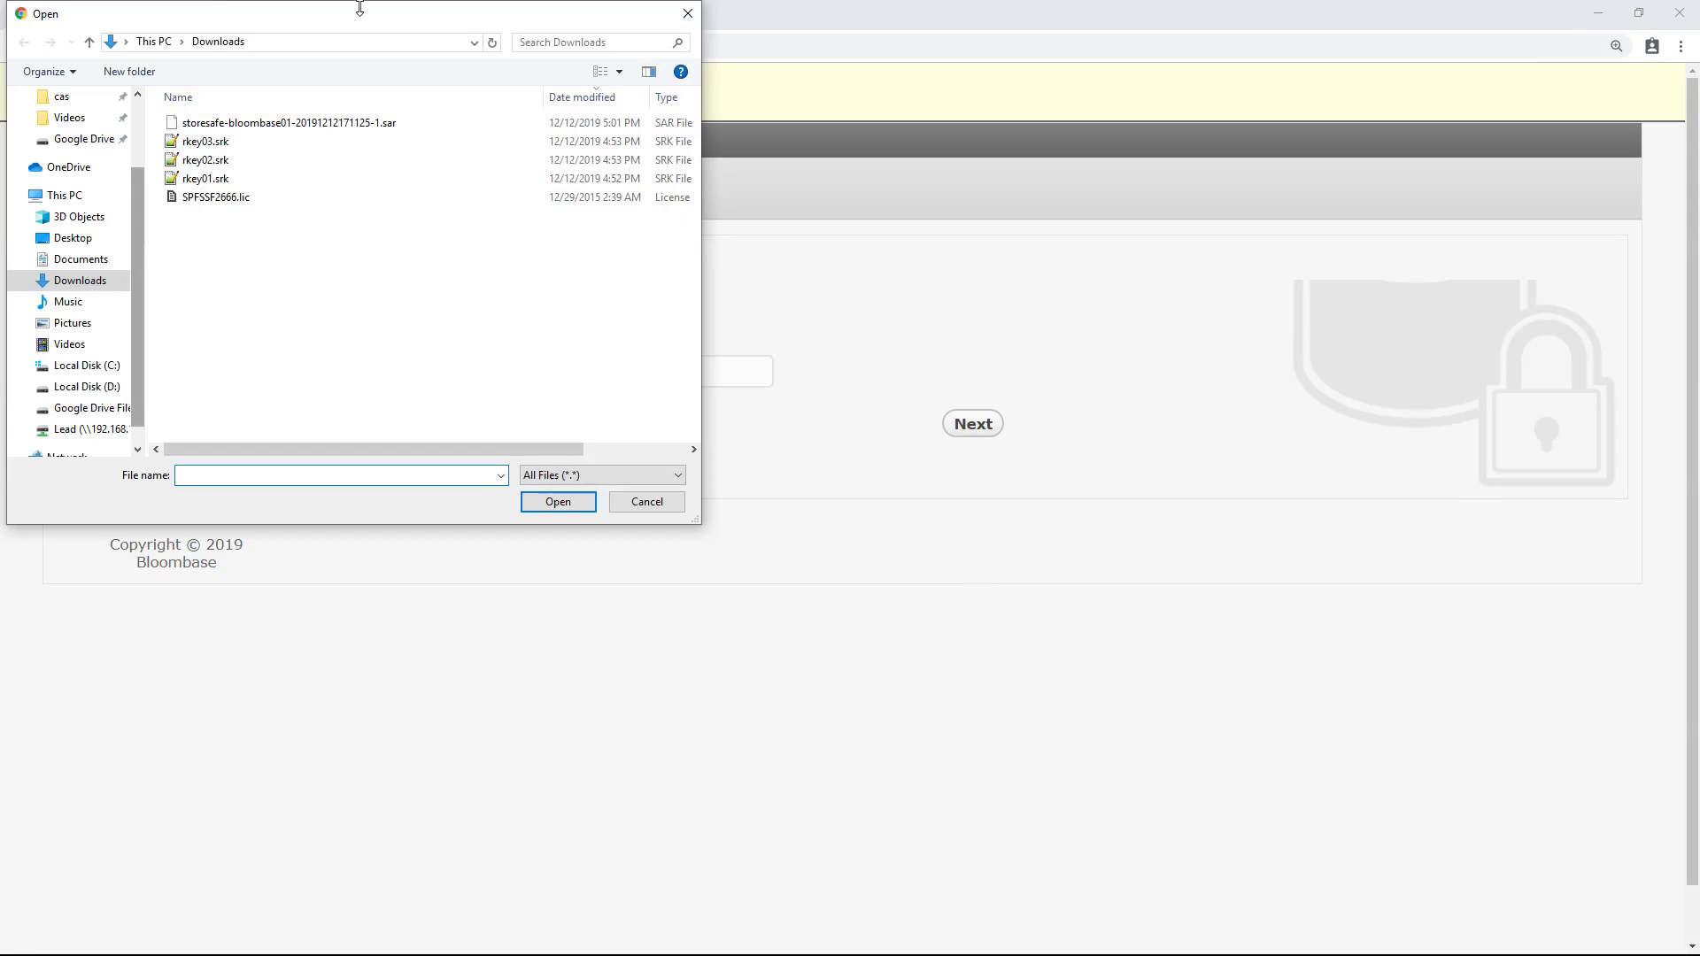
left_click_drag(367, 16, 792, 250)
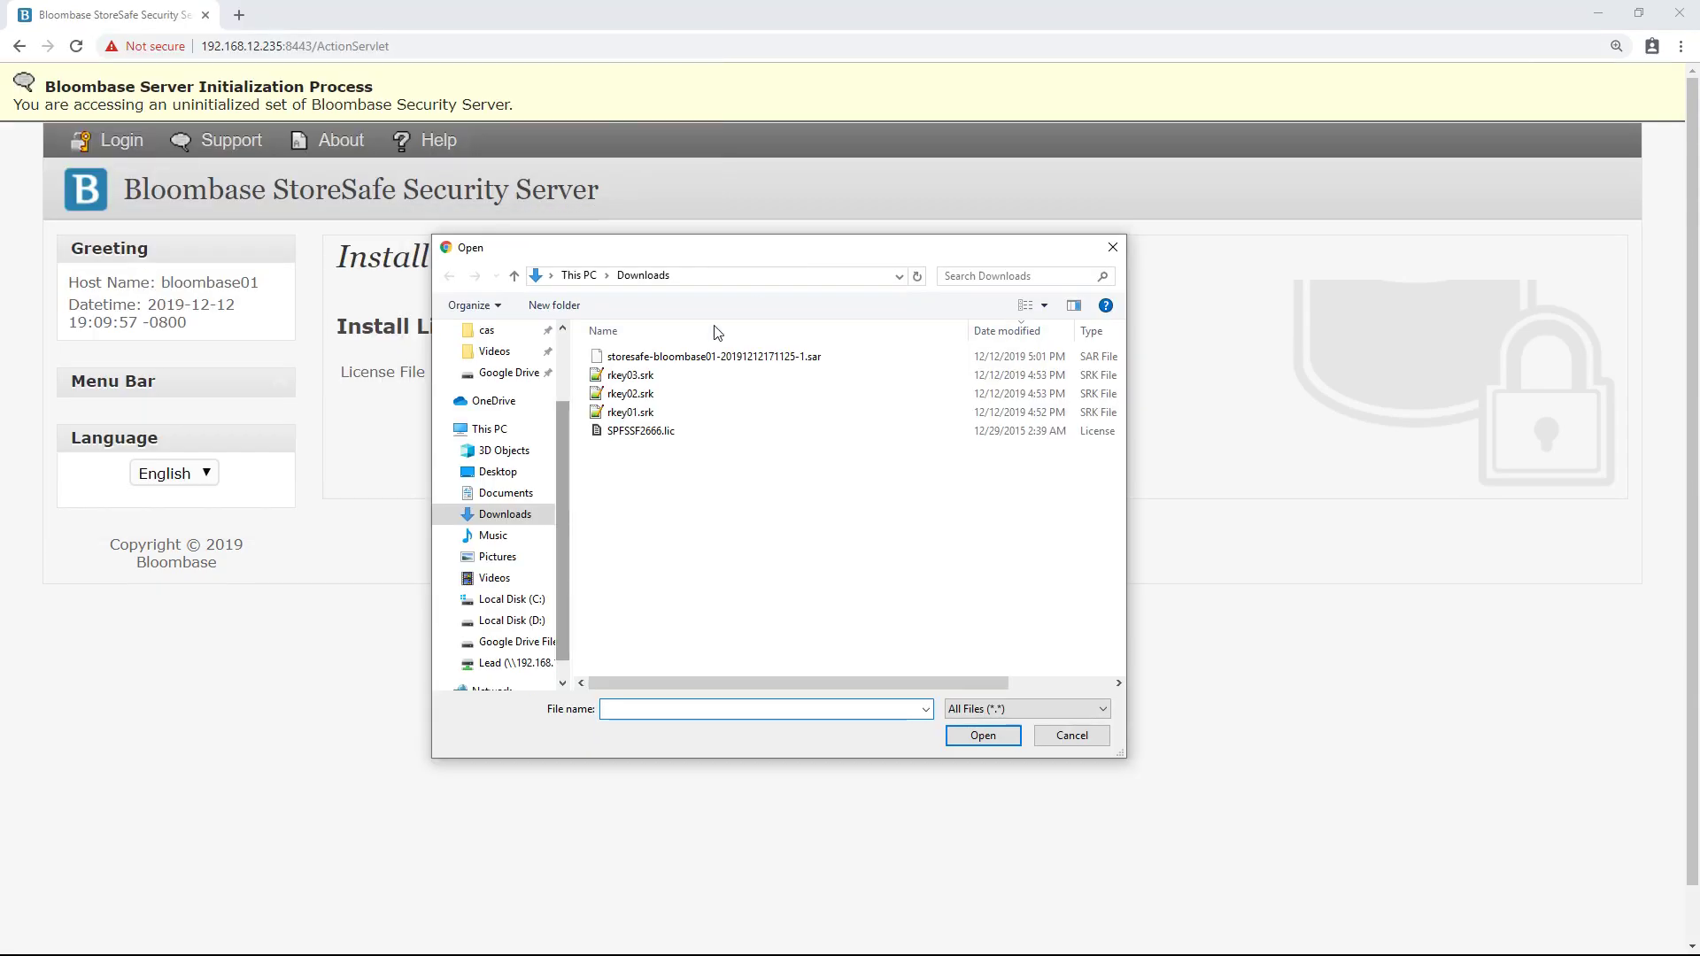
double_click(658, 432)
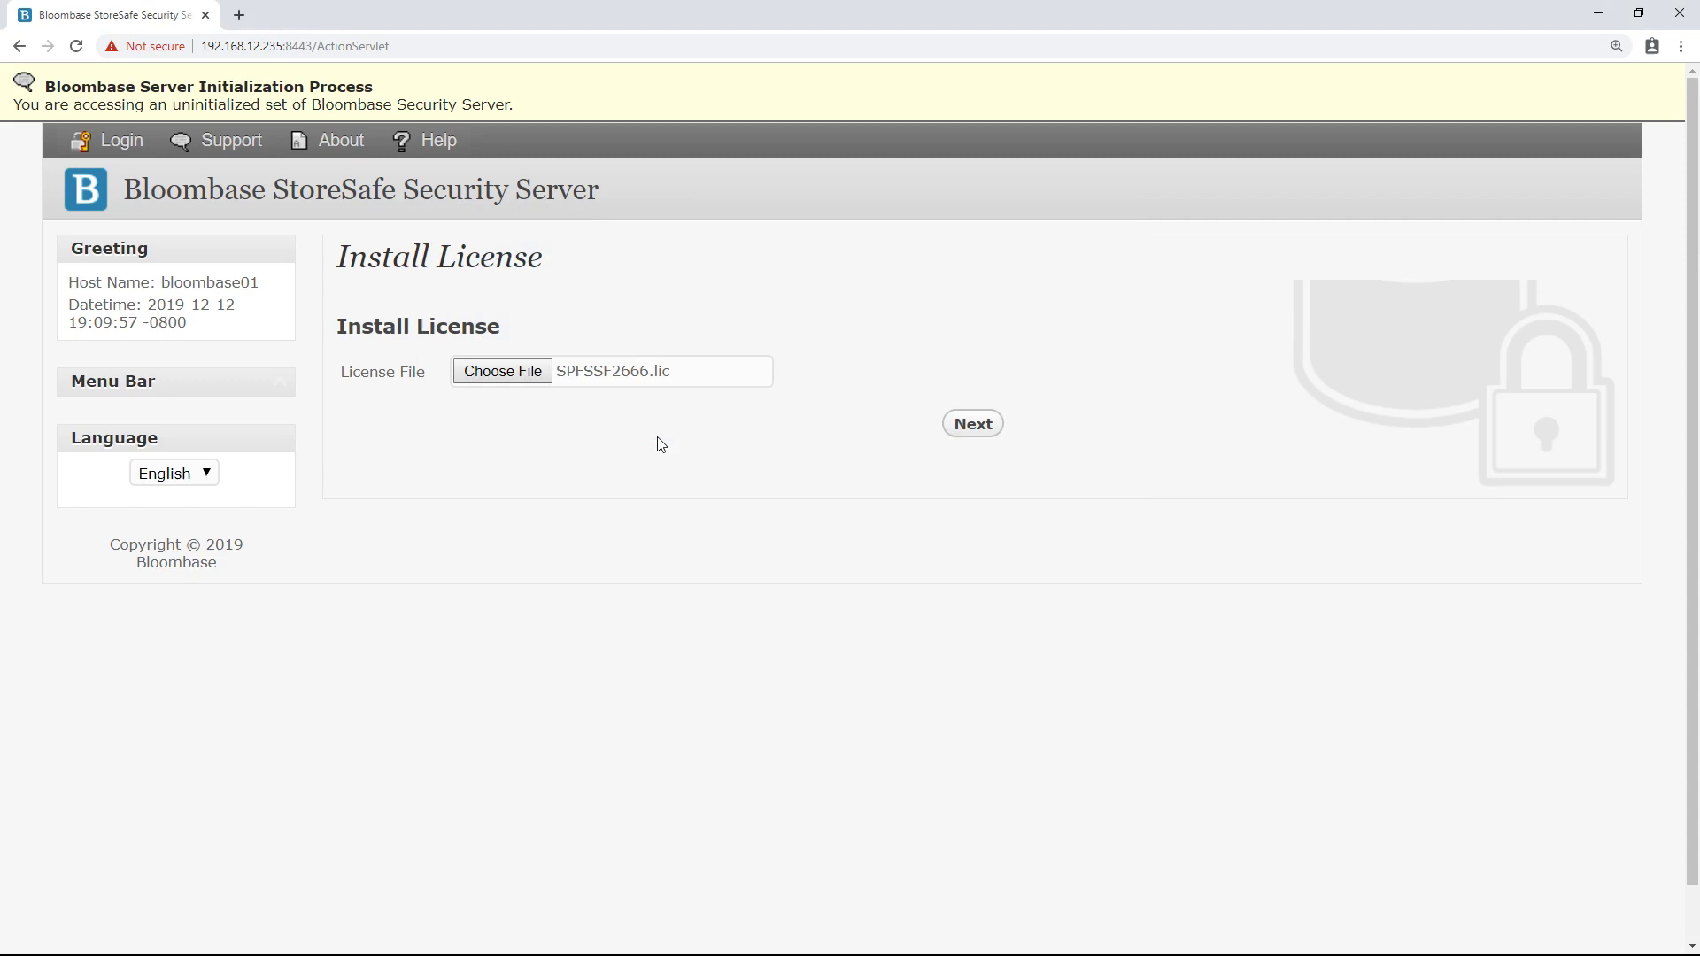
left_click(956, 426)
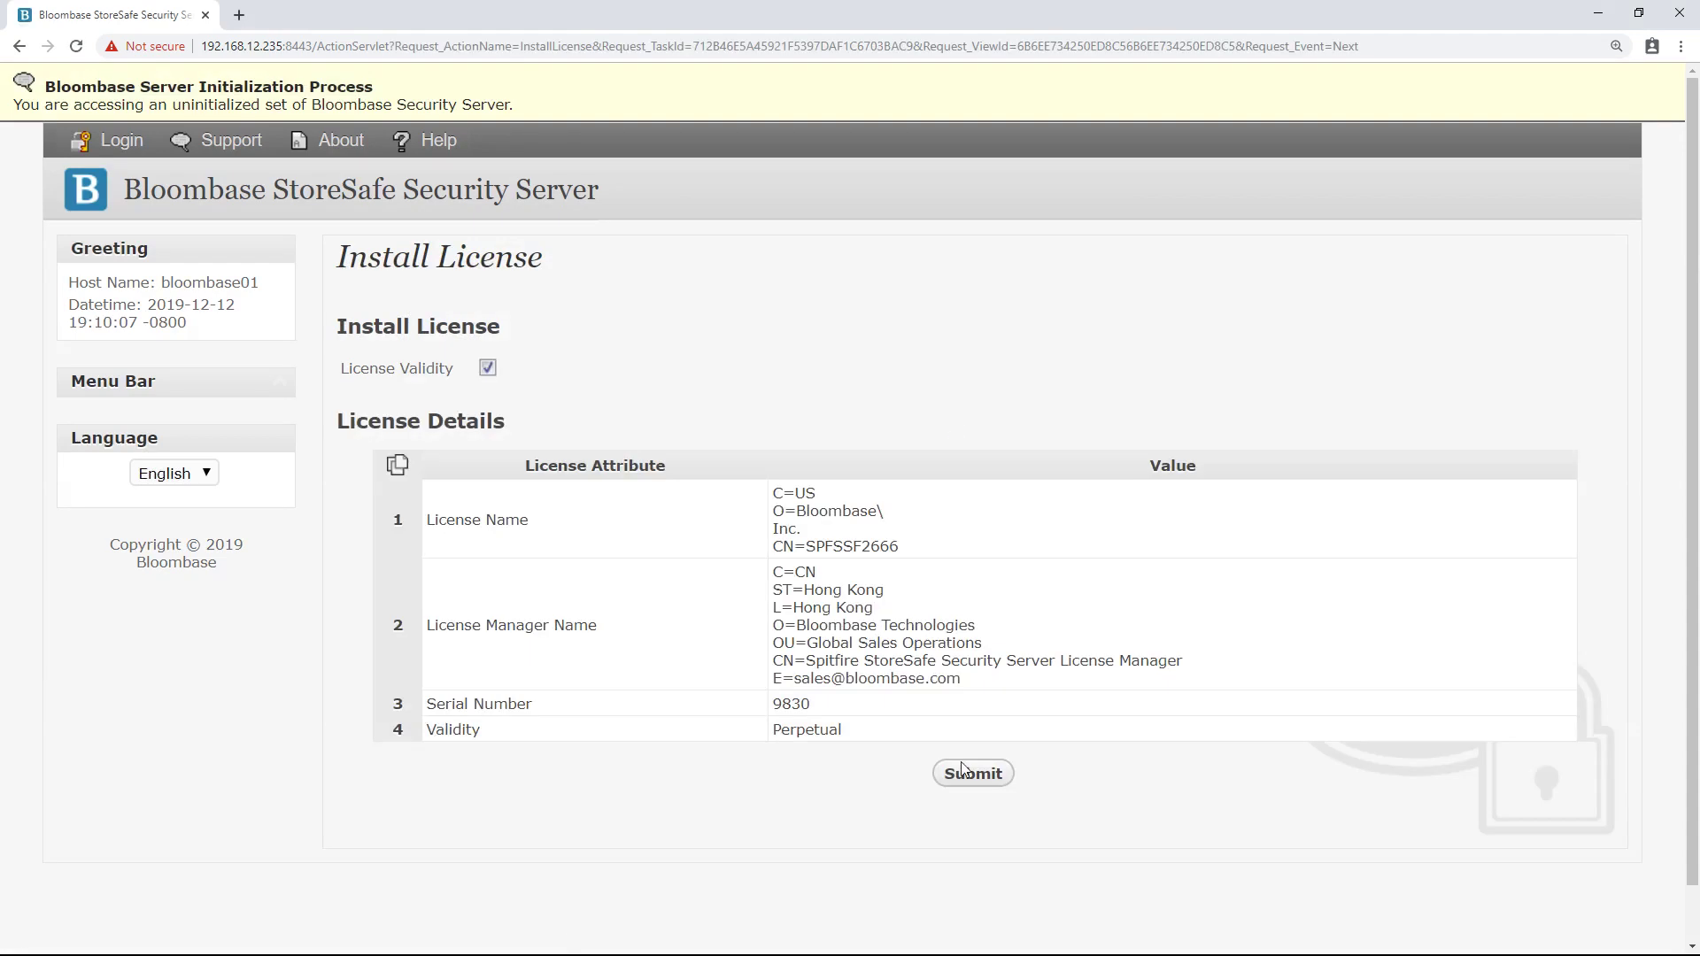
left_click(995, 776)
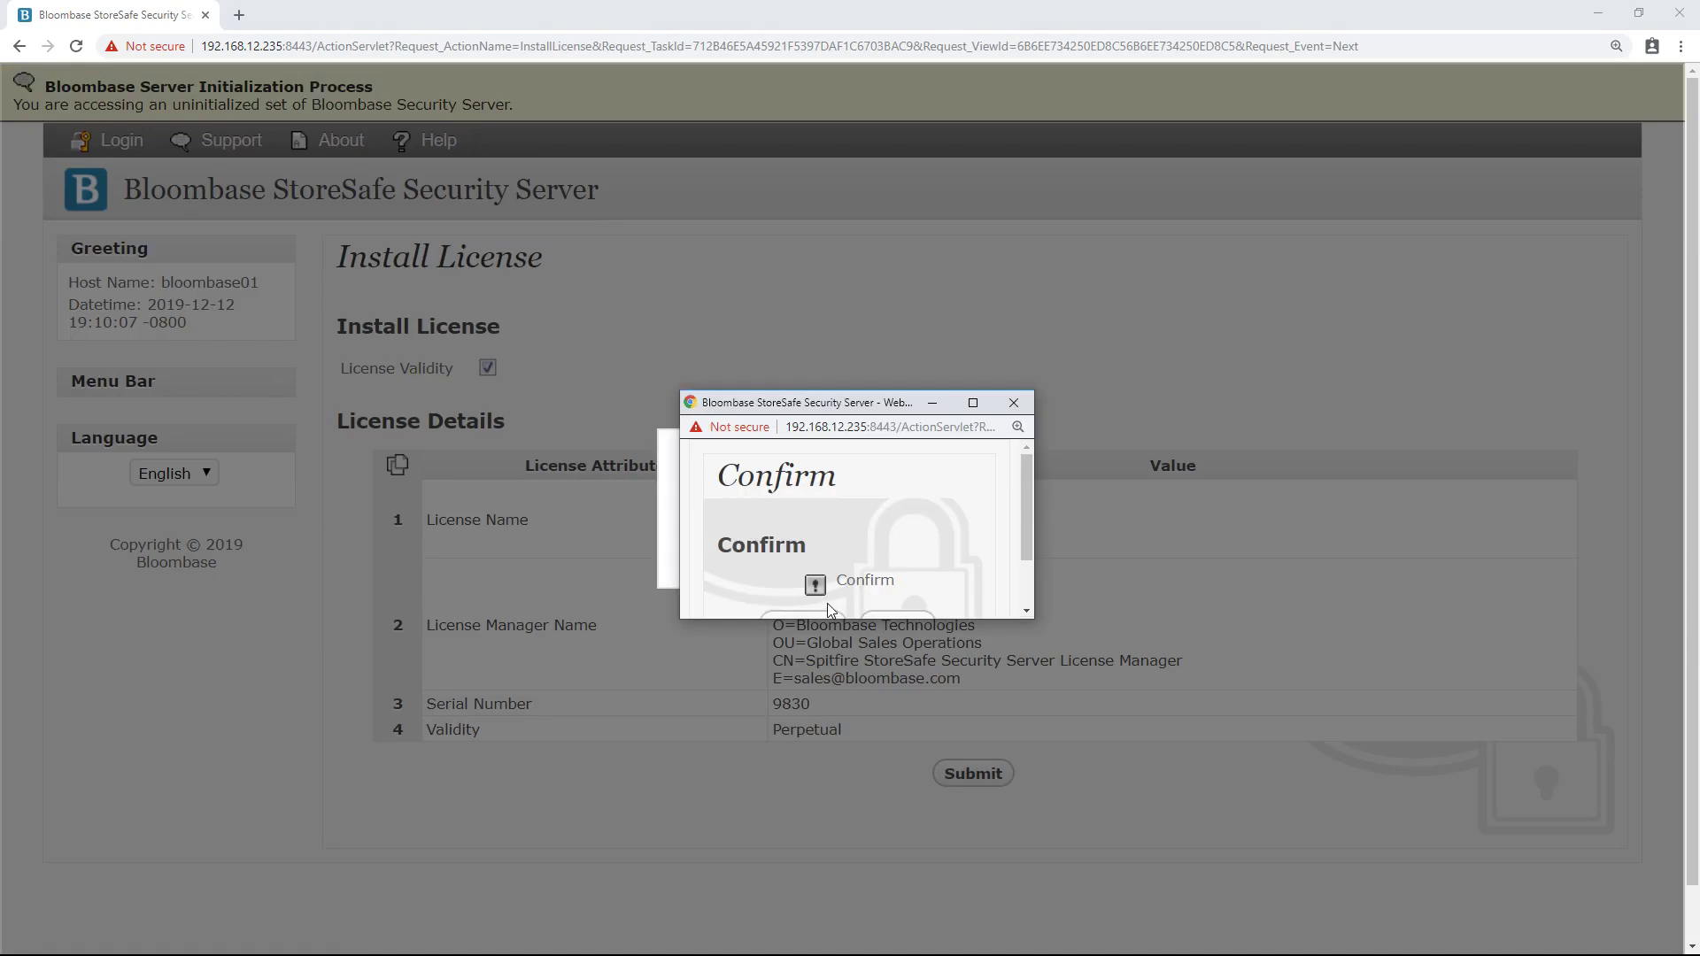
left_click(802, 550)
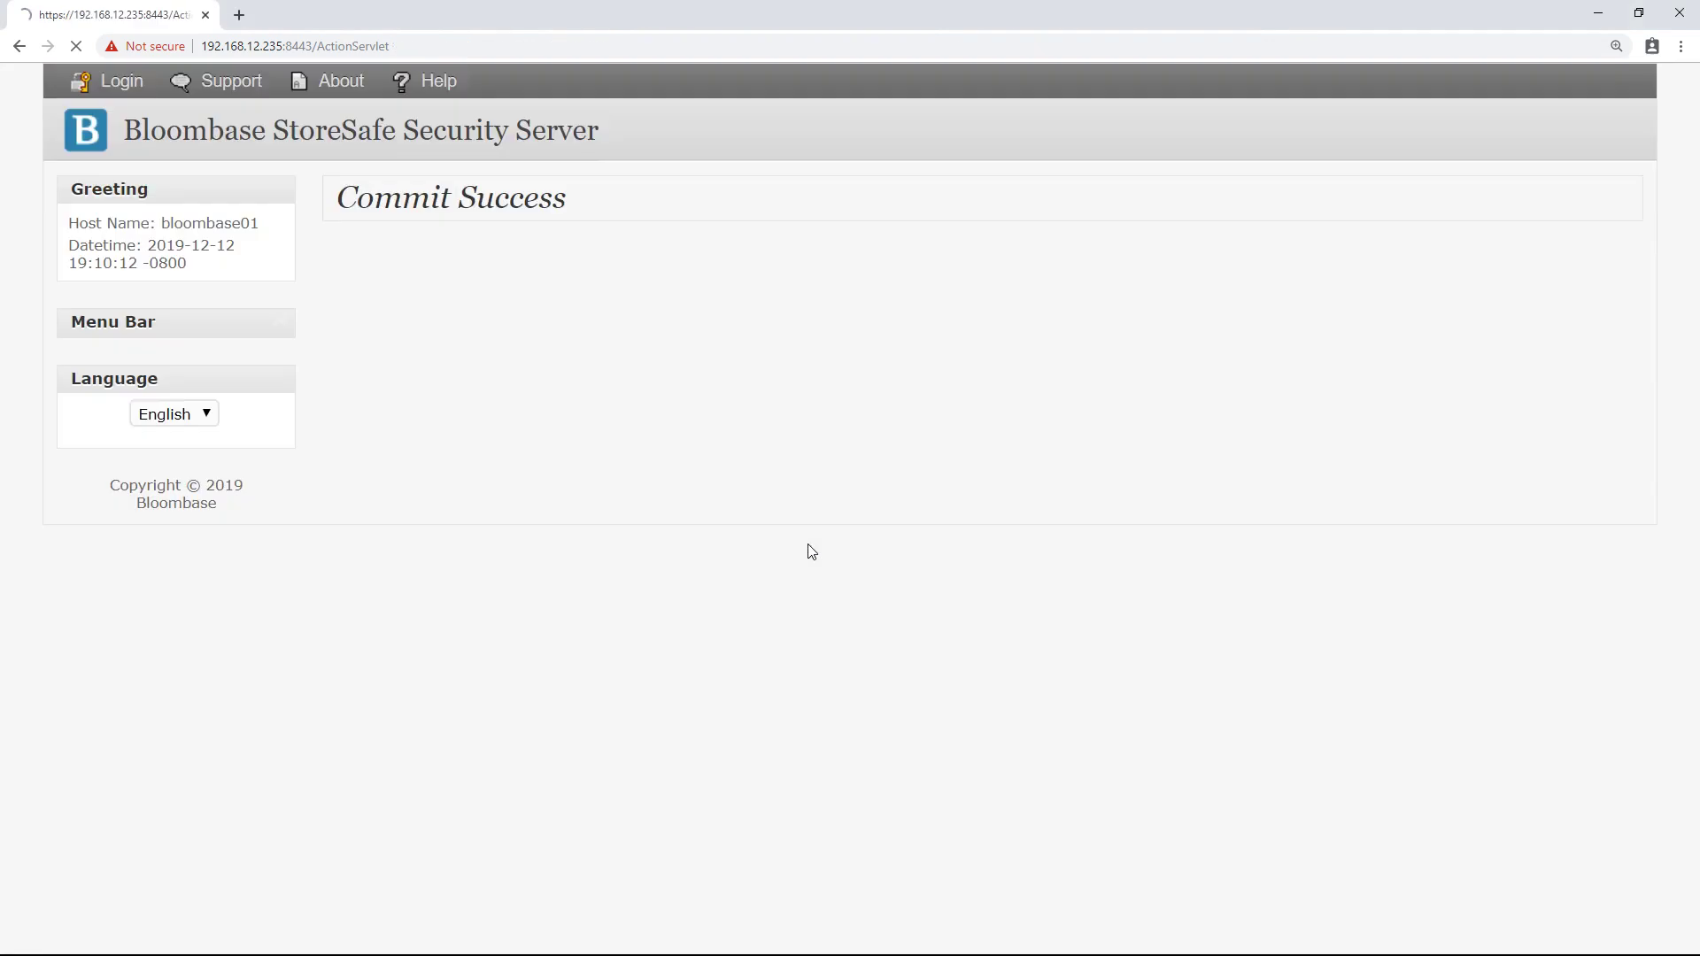
- Restart the wizard with File (Software vault) recovery keys and upload rkey01.srk
left_click(472, 137)
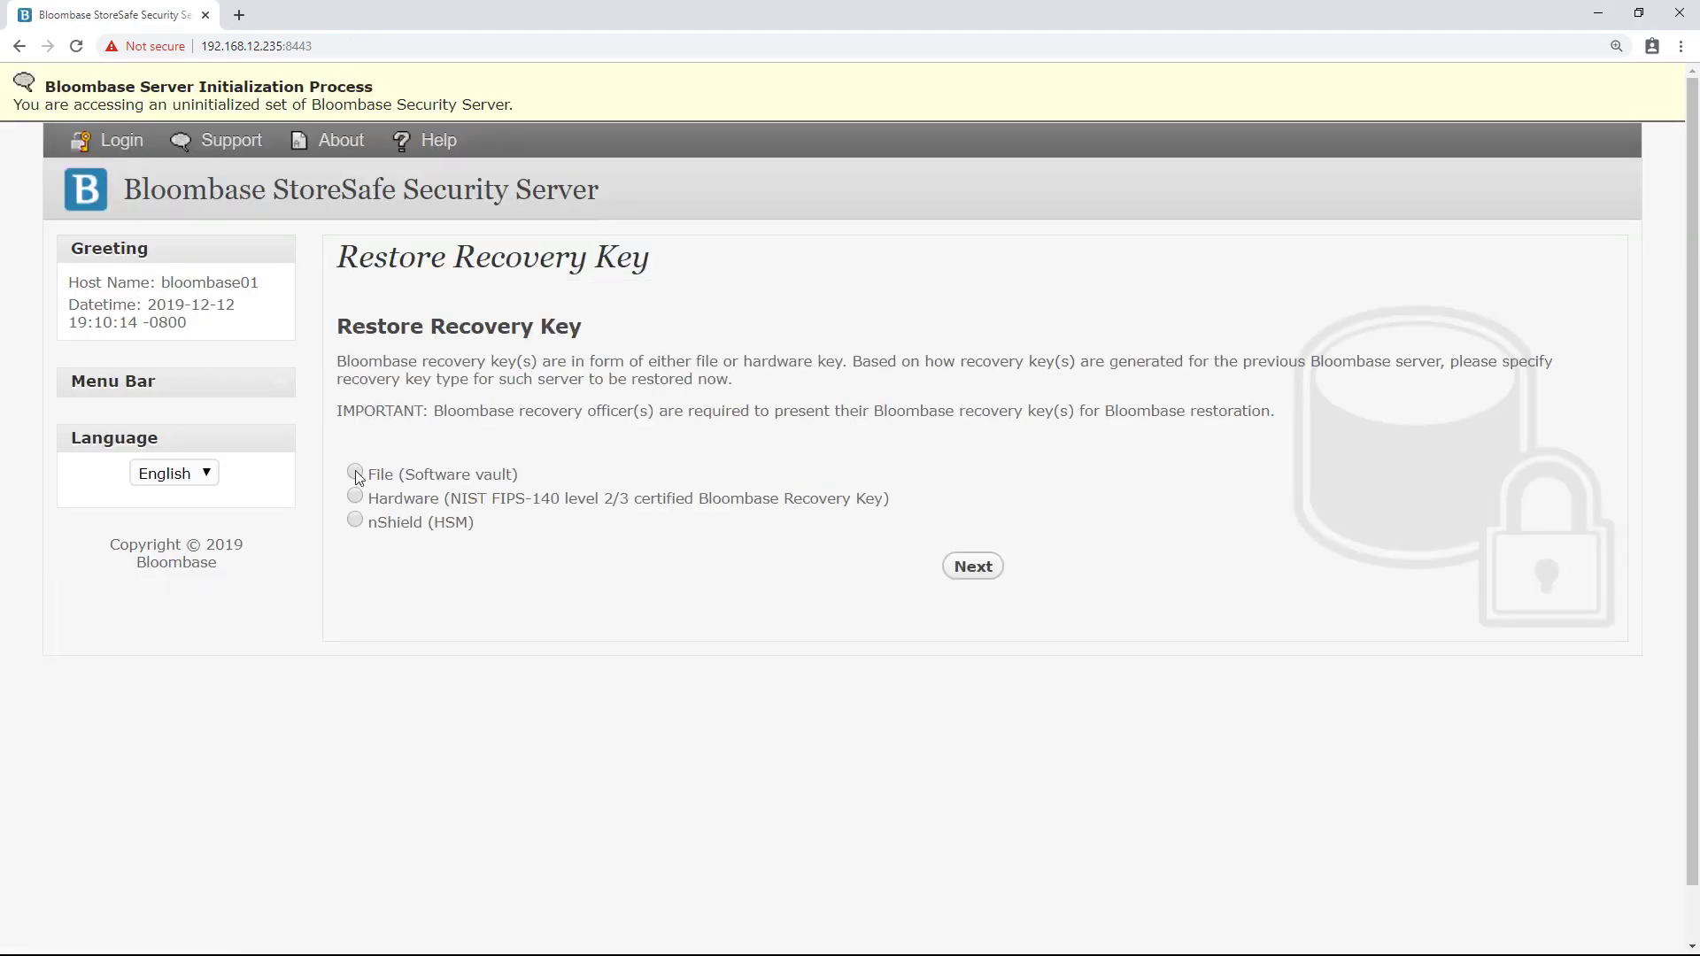
left_click(977, 567)
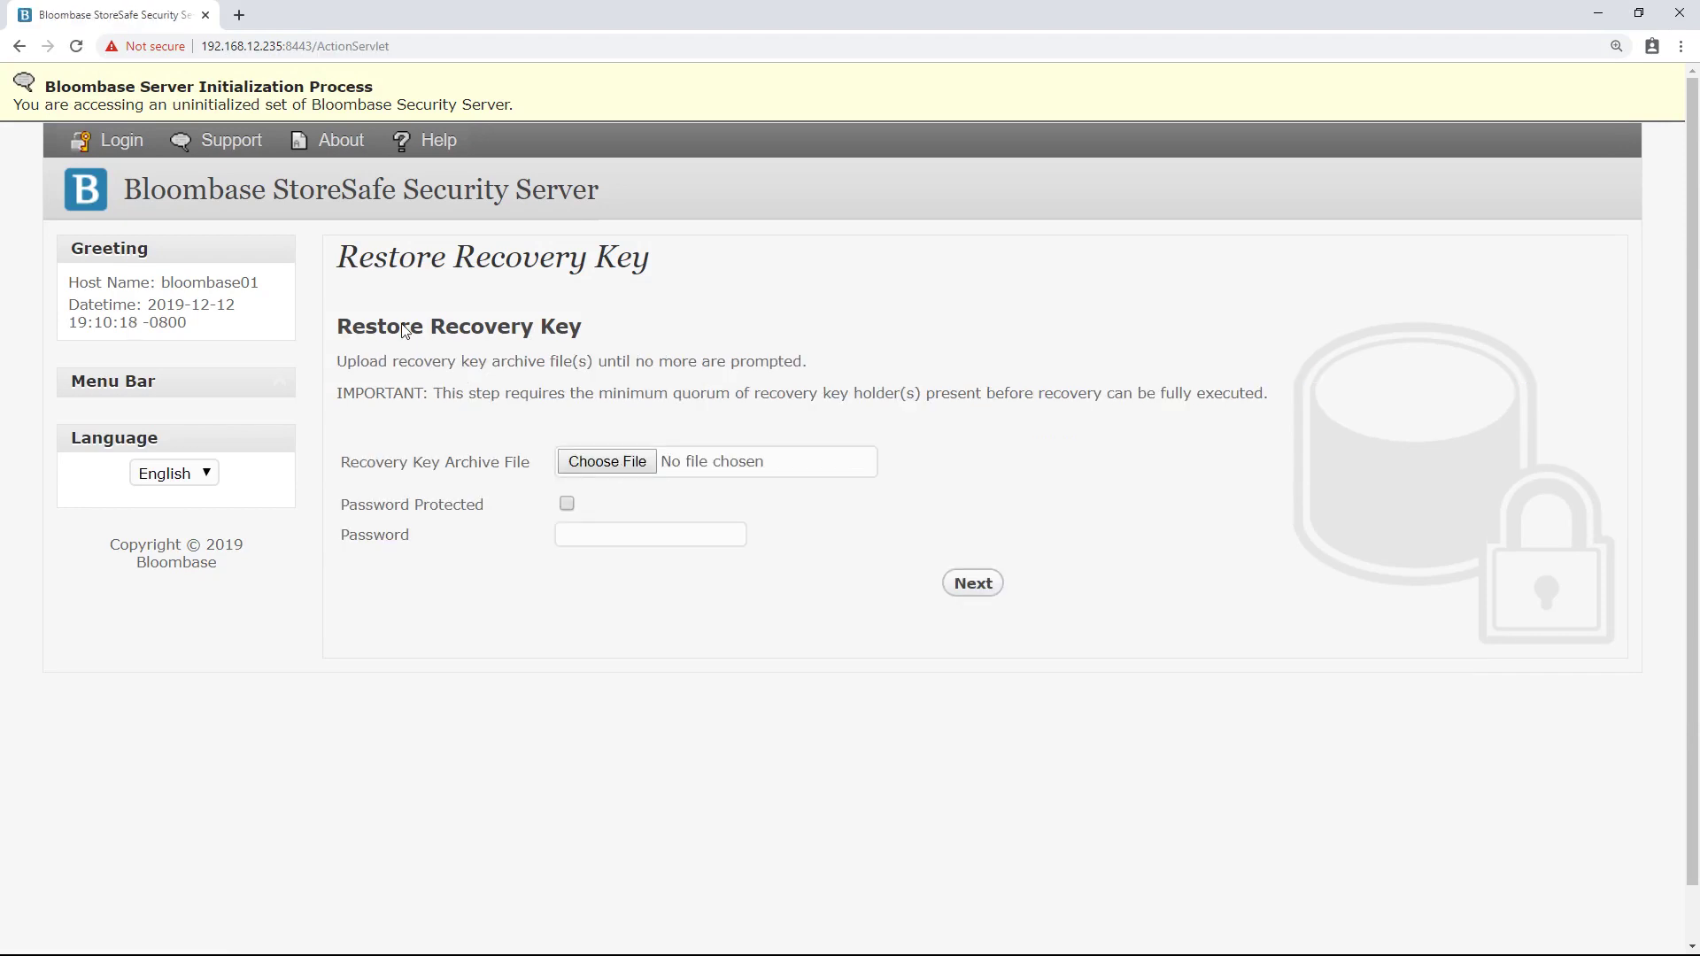
left_click_drag(593, 341, 318, 334)
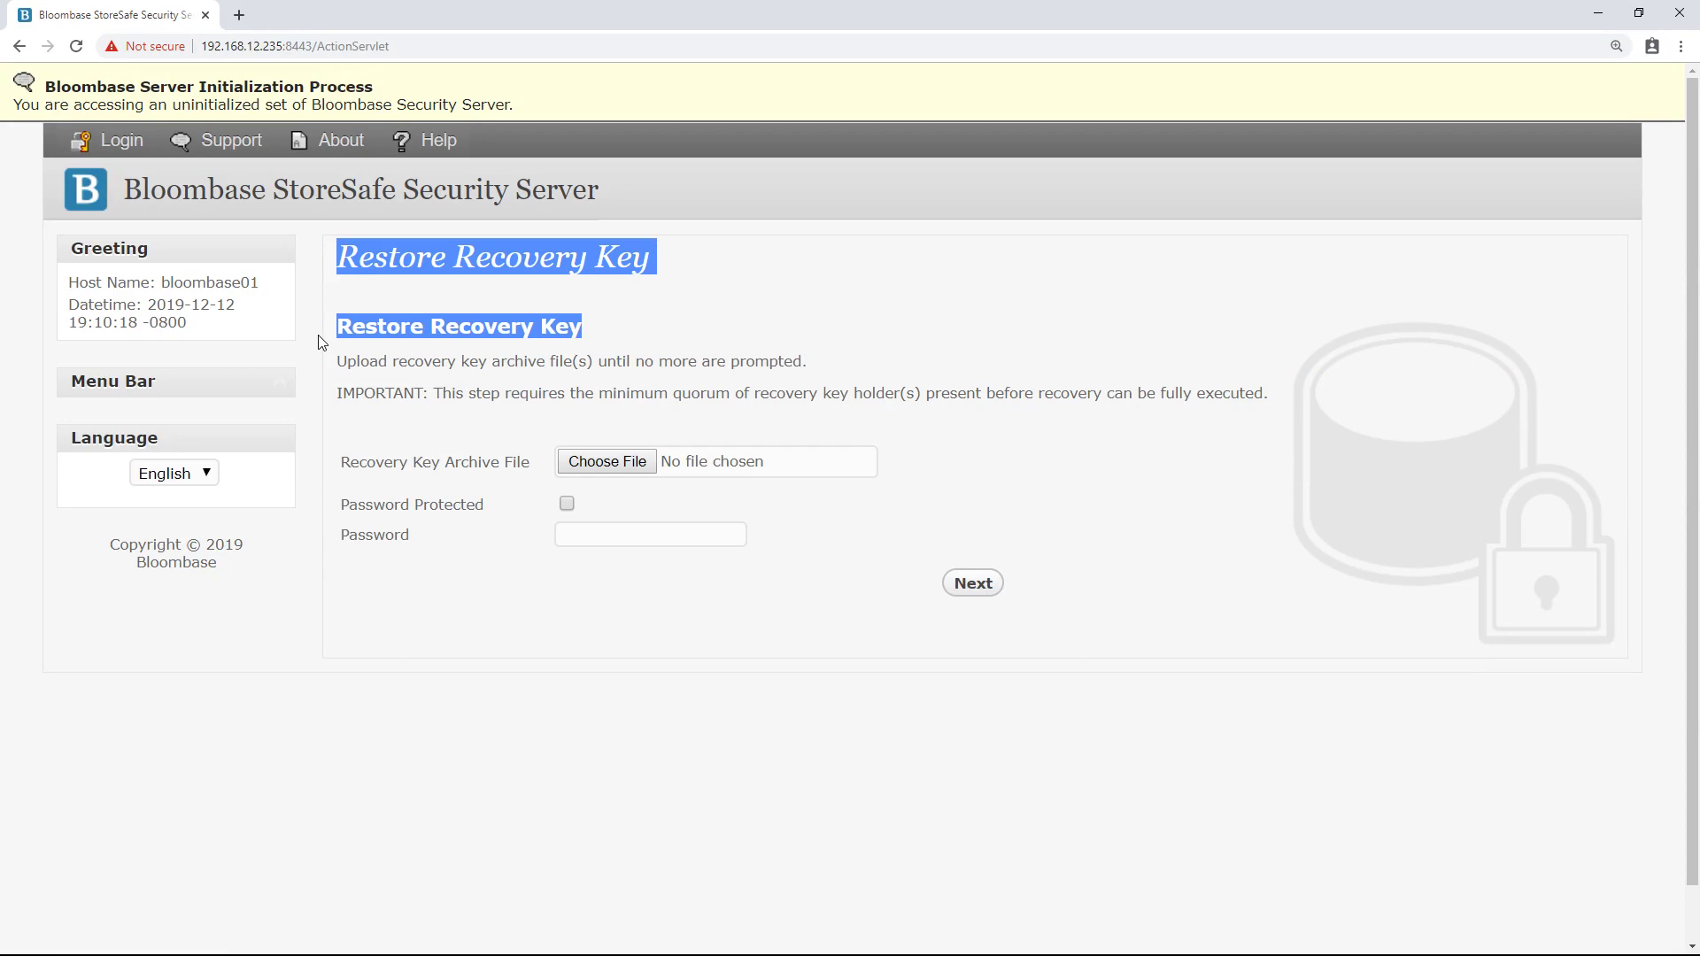
left_click(475, 429)
left_click(606, 461)
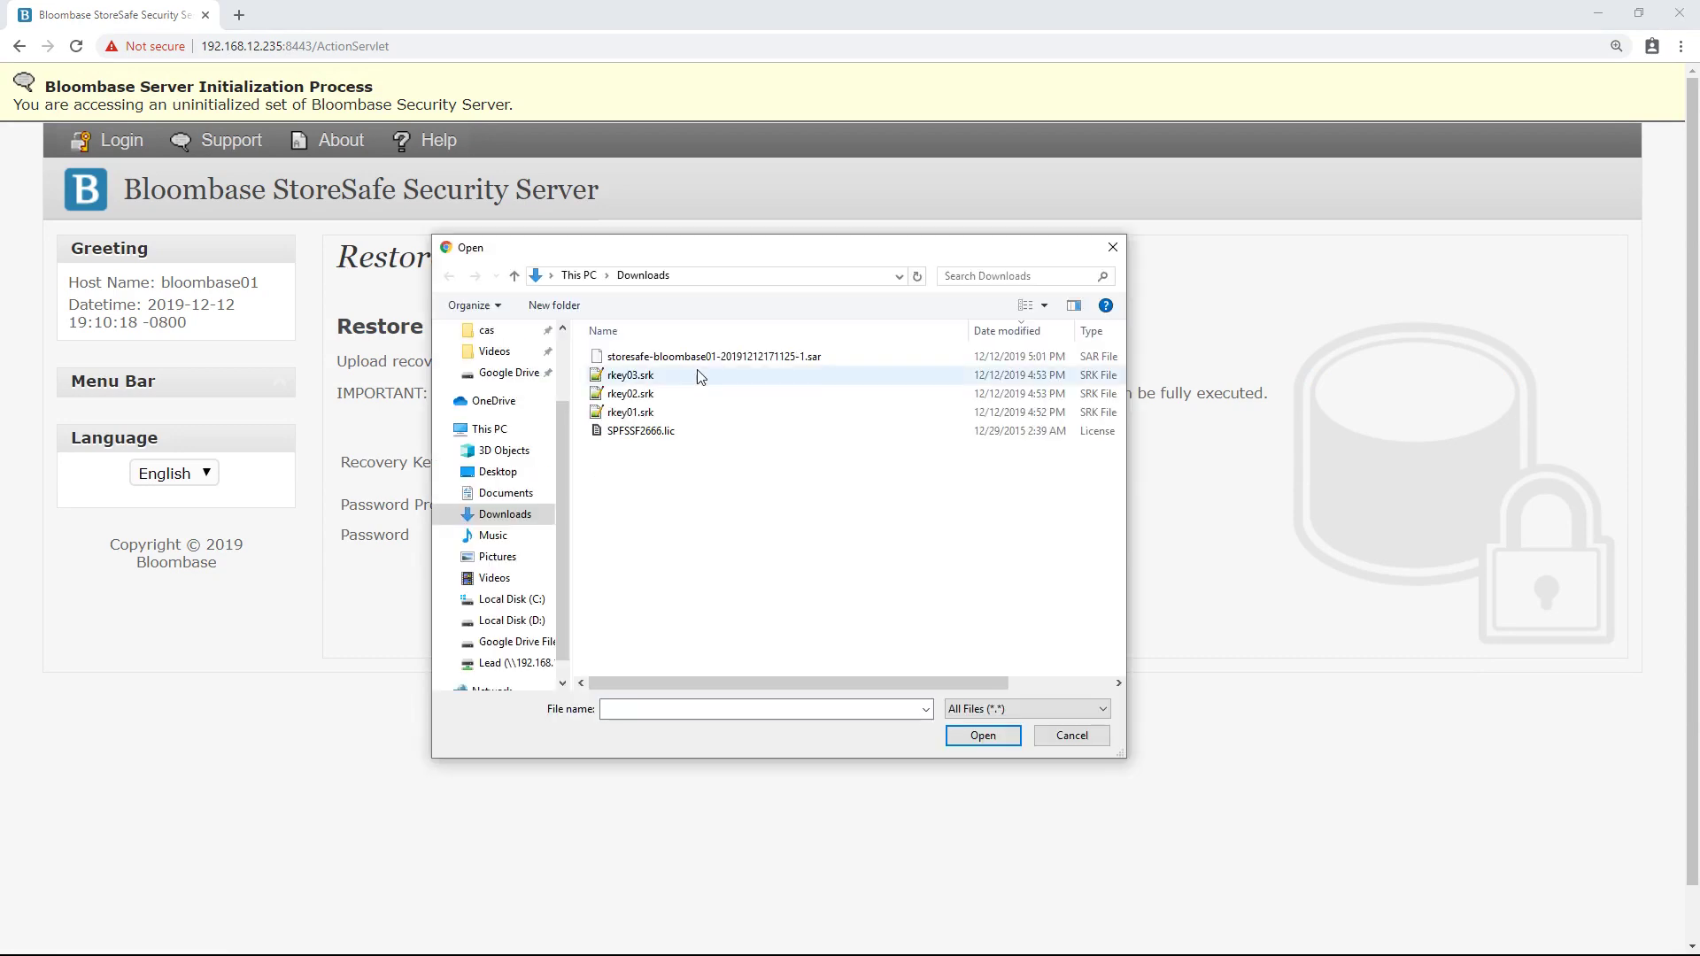
left_click(649, 414)
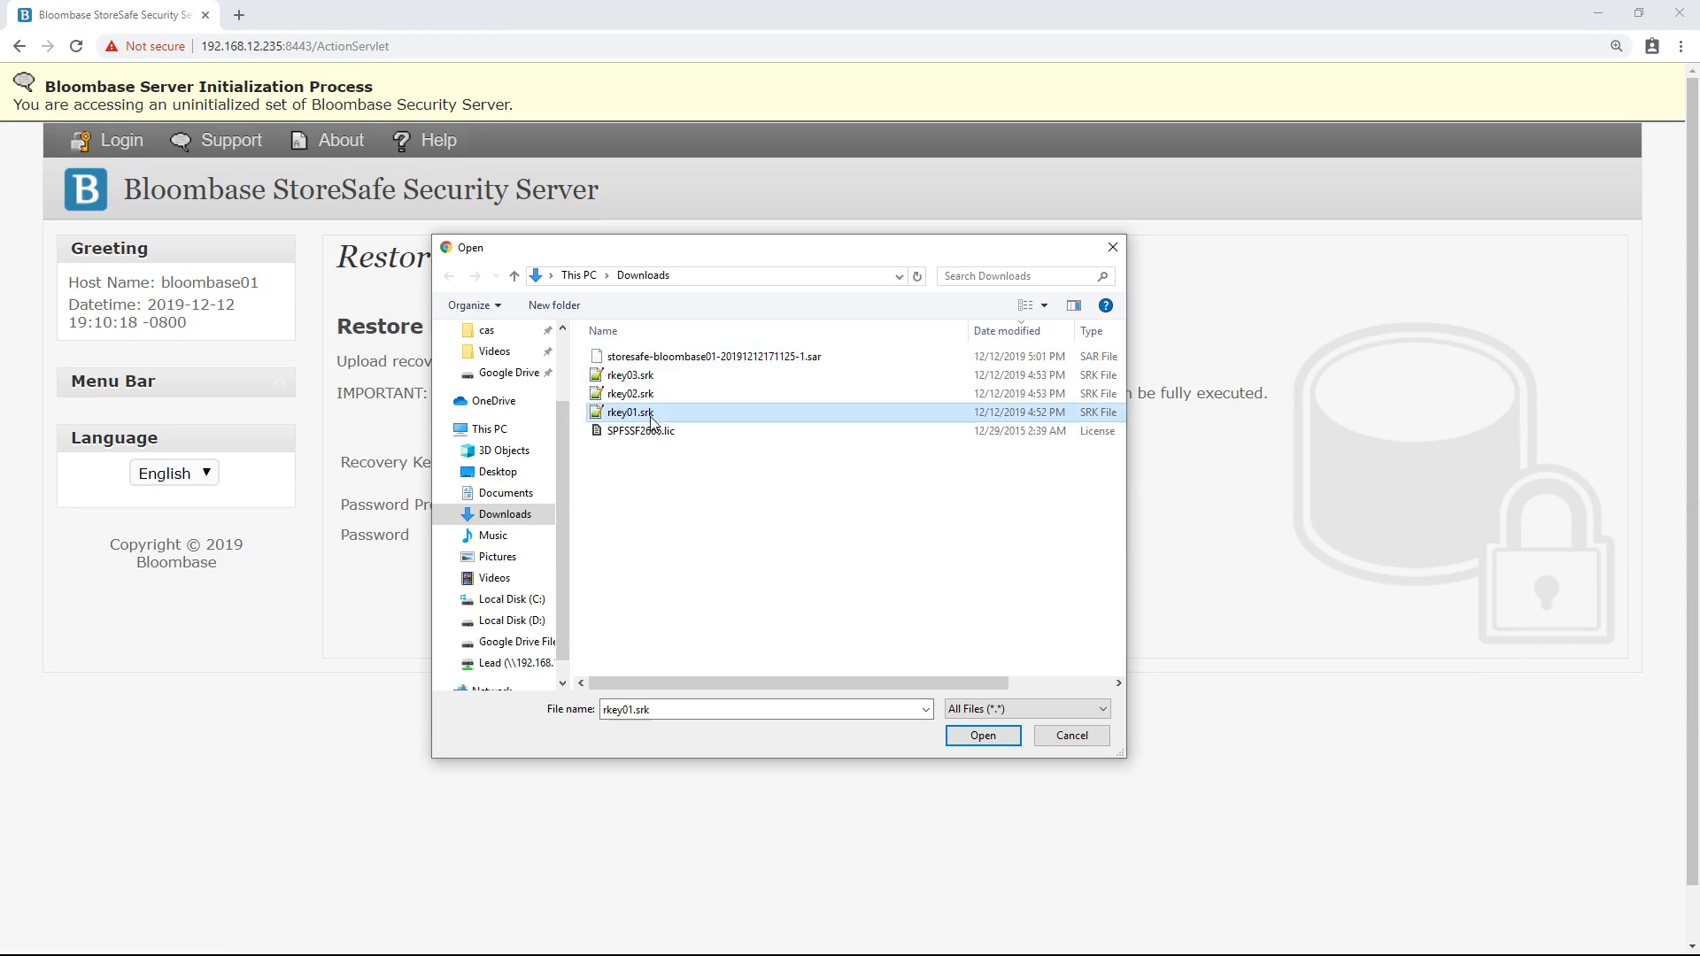
left_click(642, 399)
left_click(655, 376)
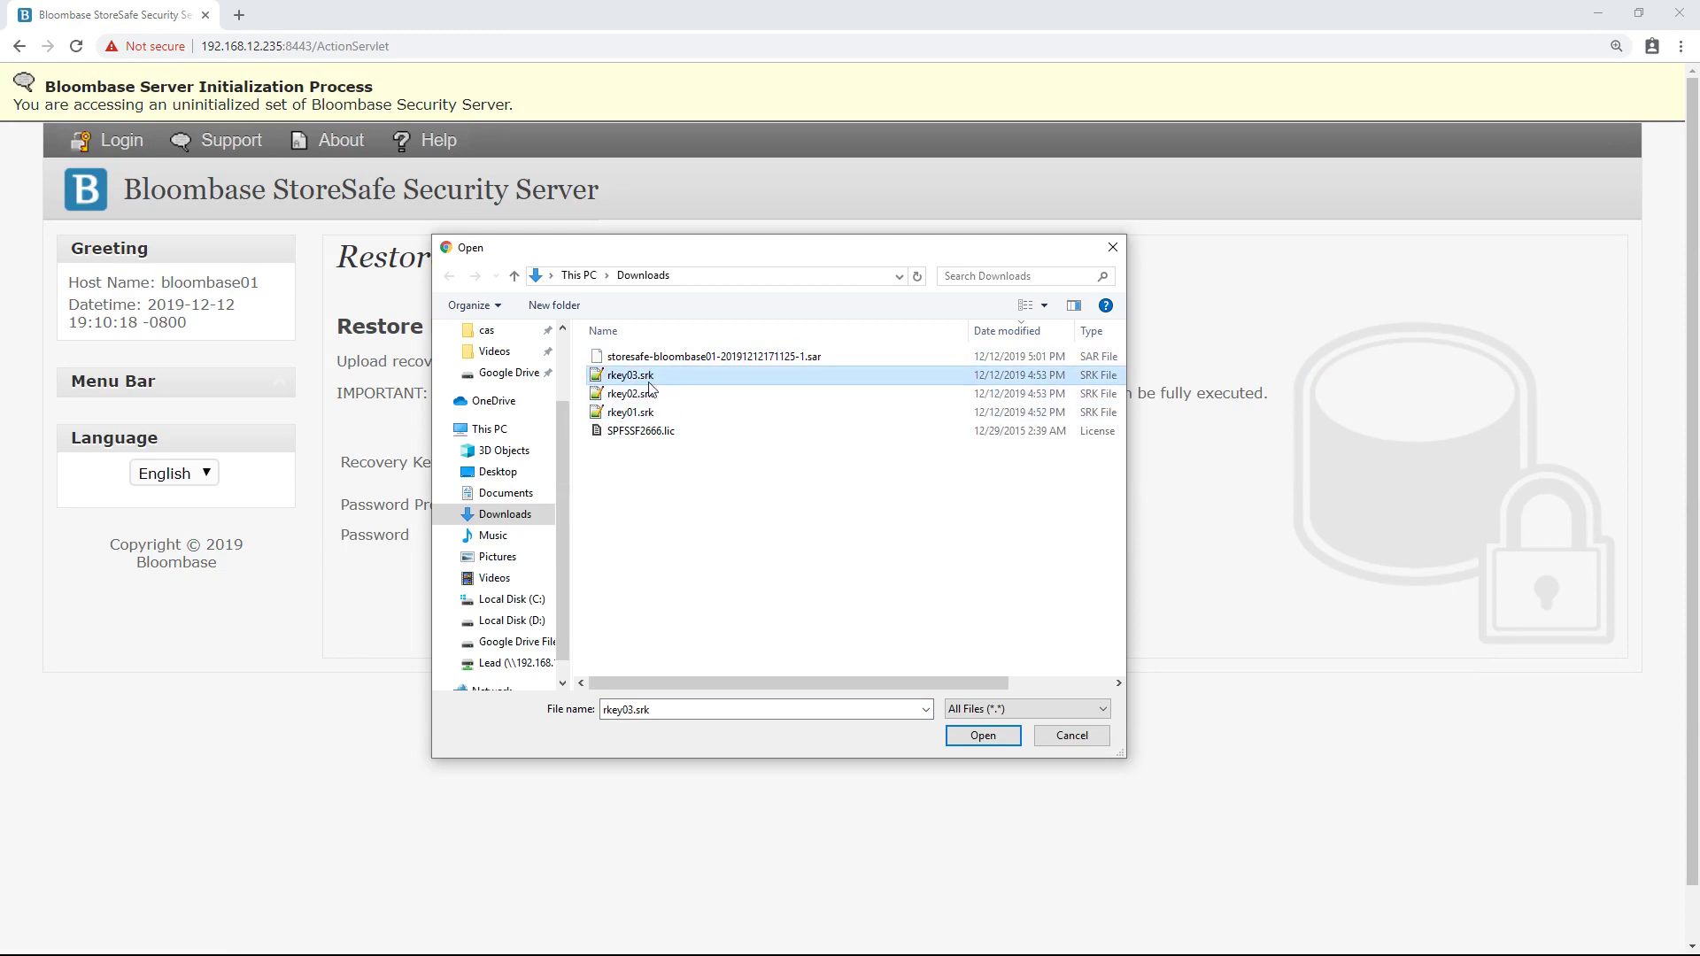
double_click(650, 414)
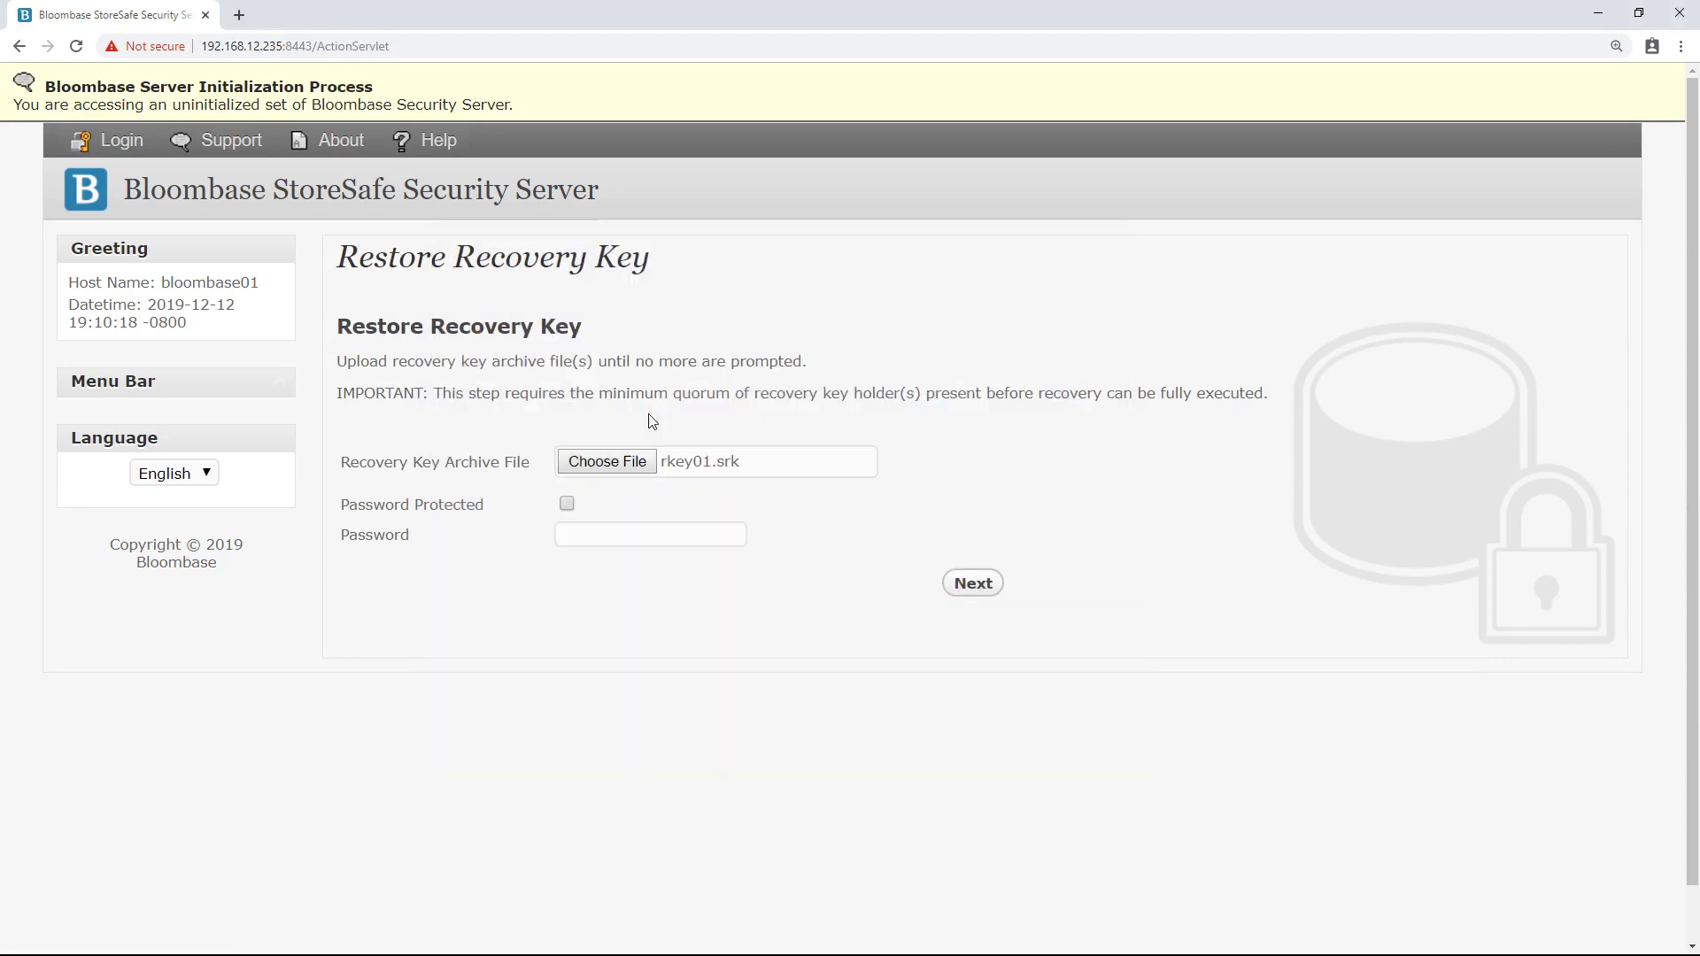
left_click(975, 584)
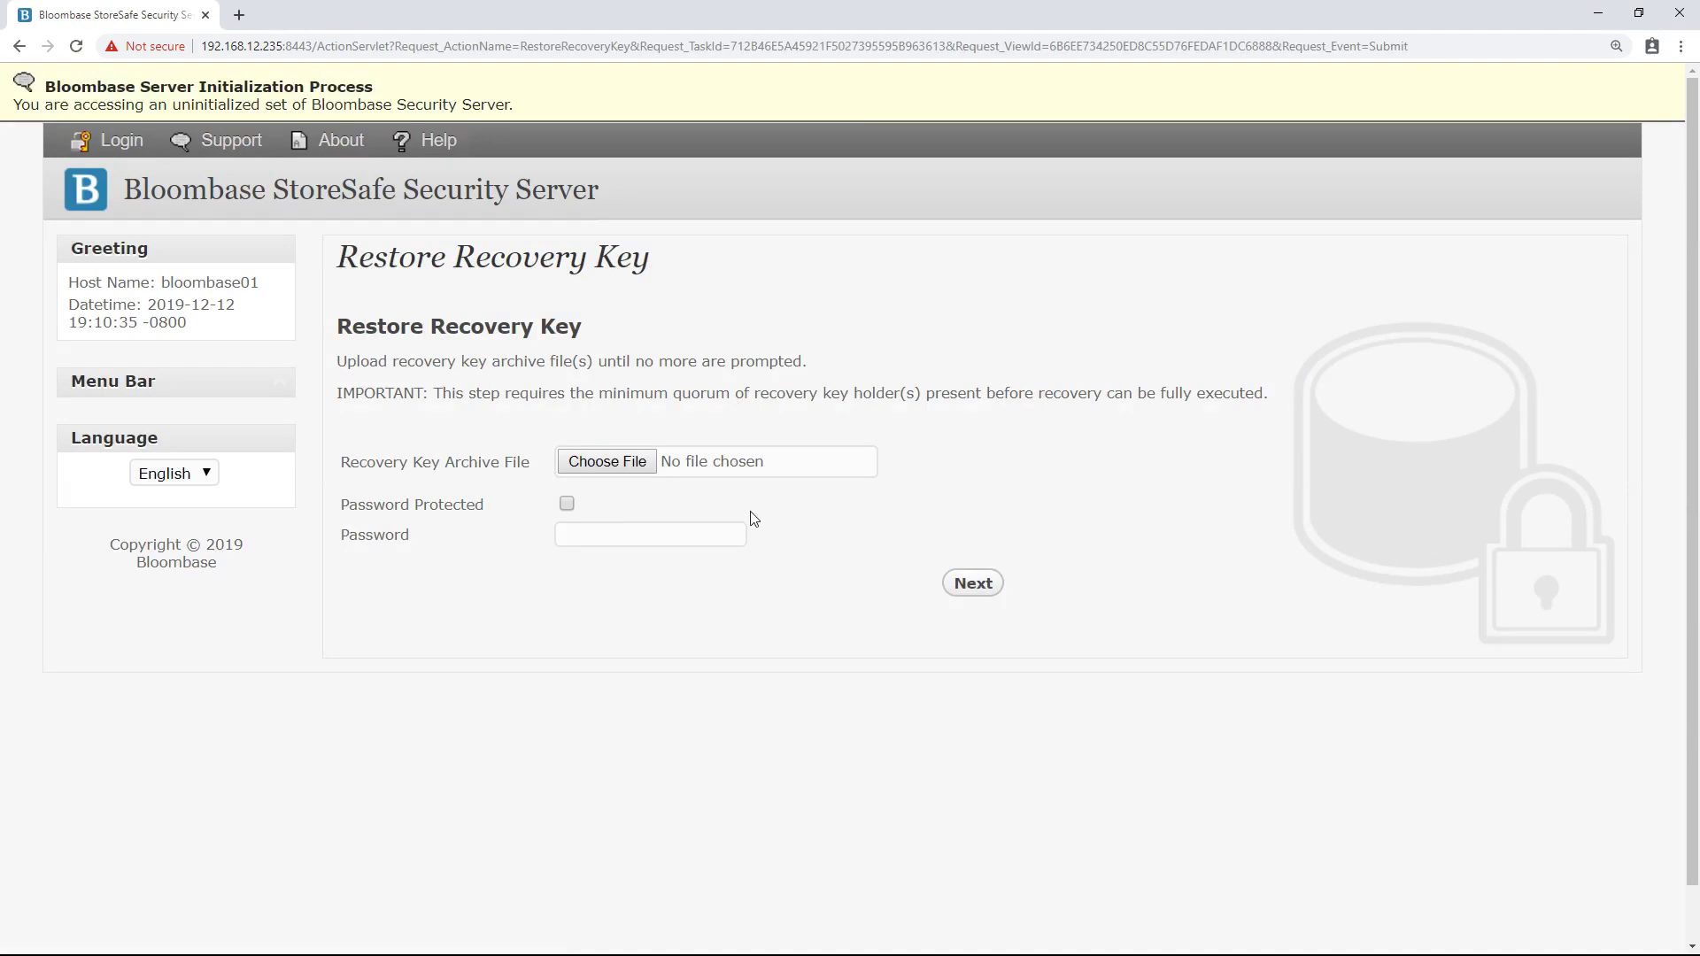
- Upload rkey02.srk as the second recovery key archive
left_click(631, 464)
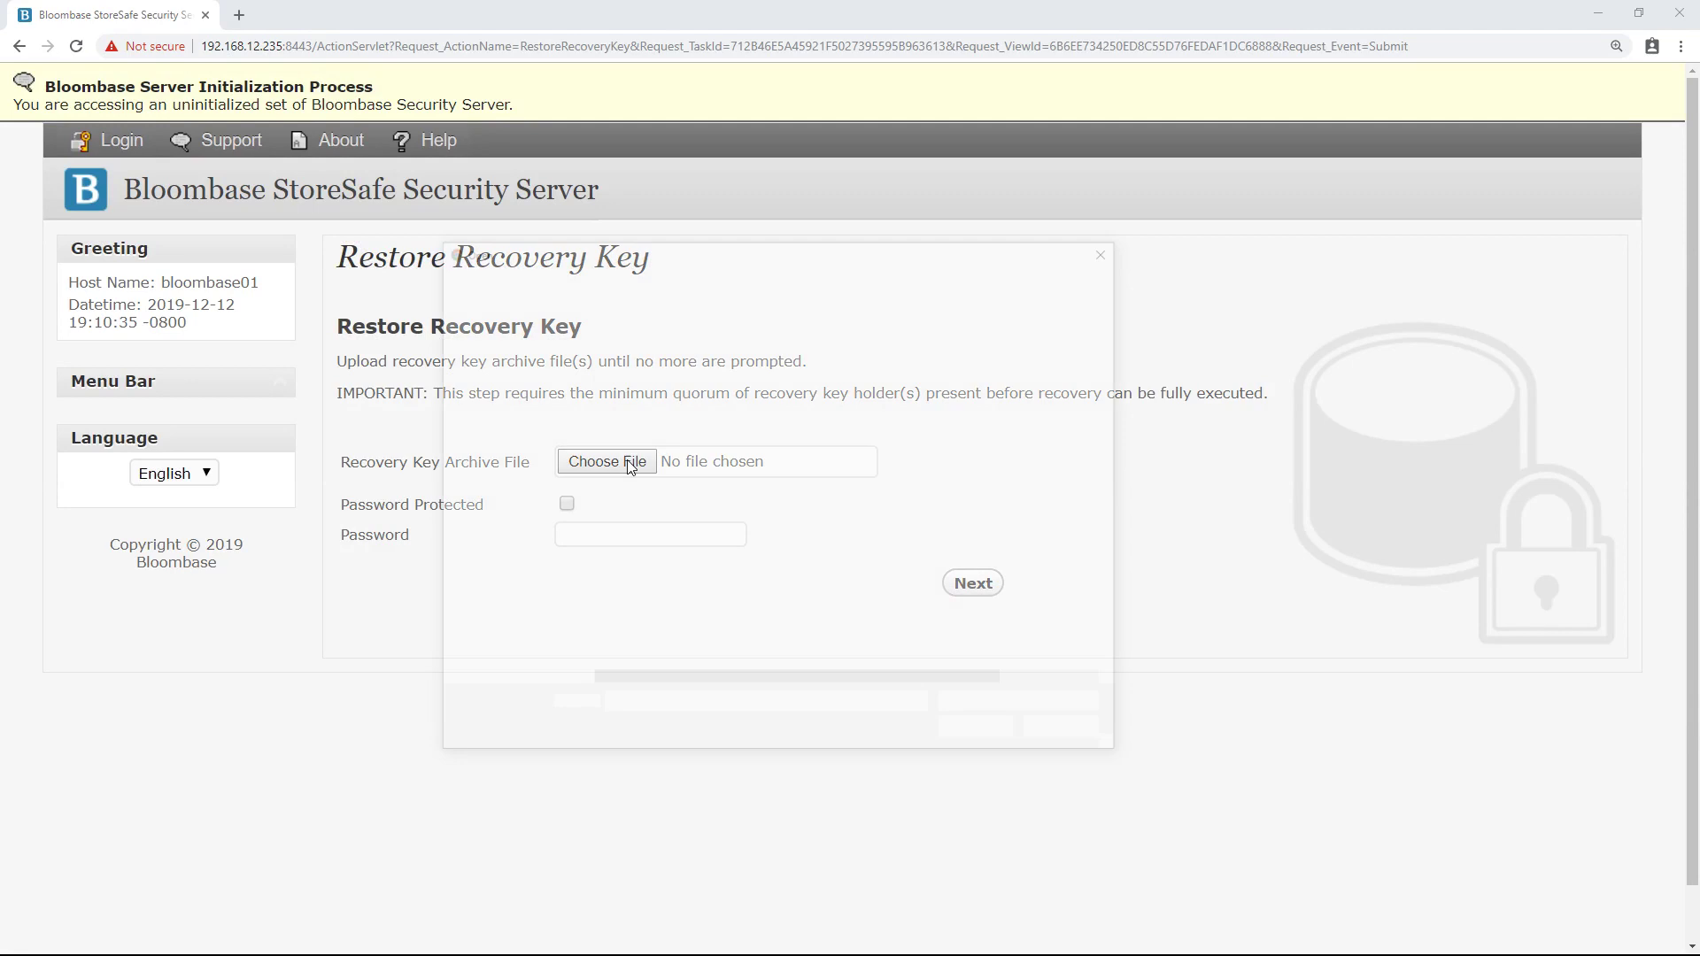
left_click(656, 395)
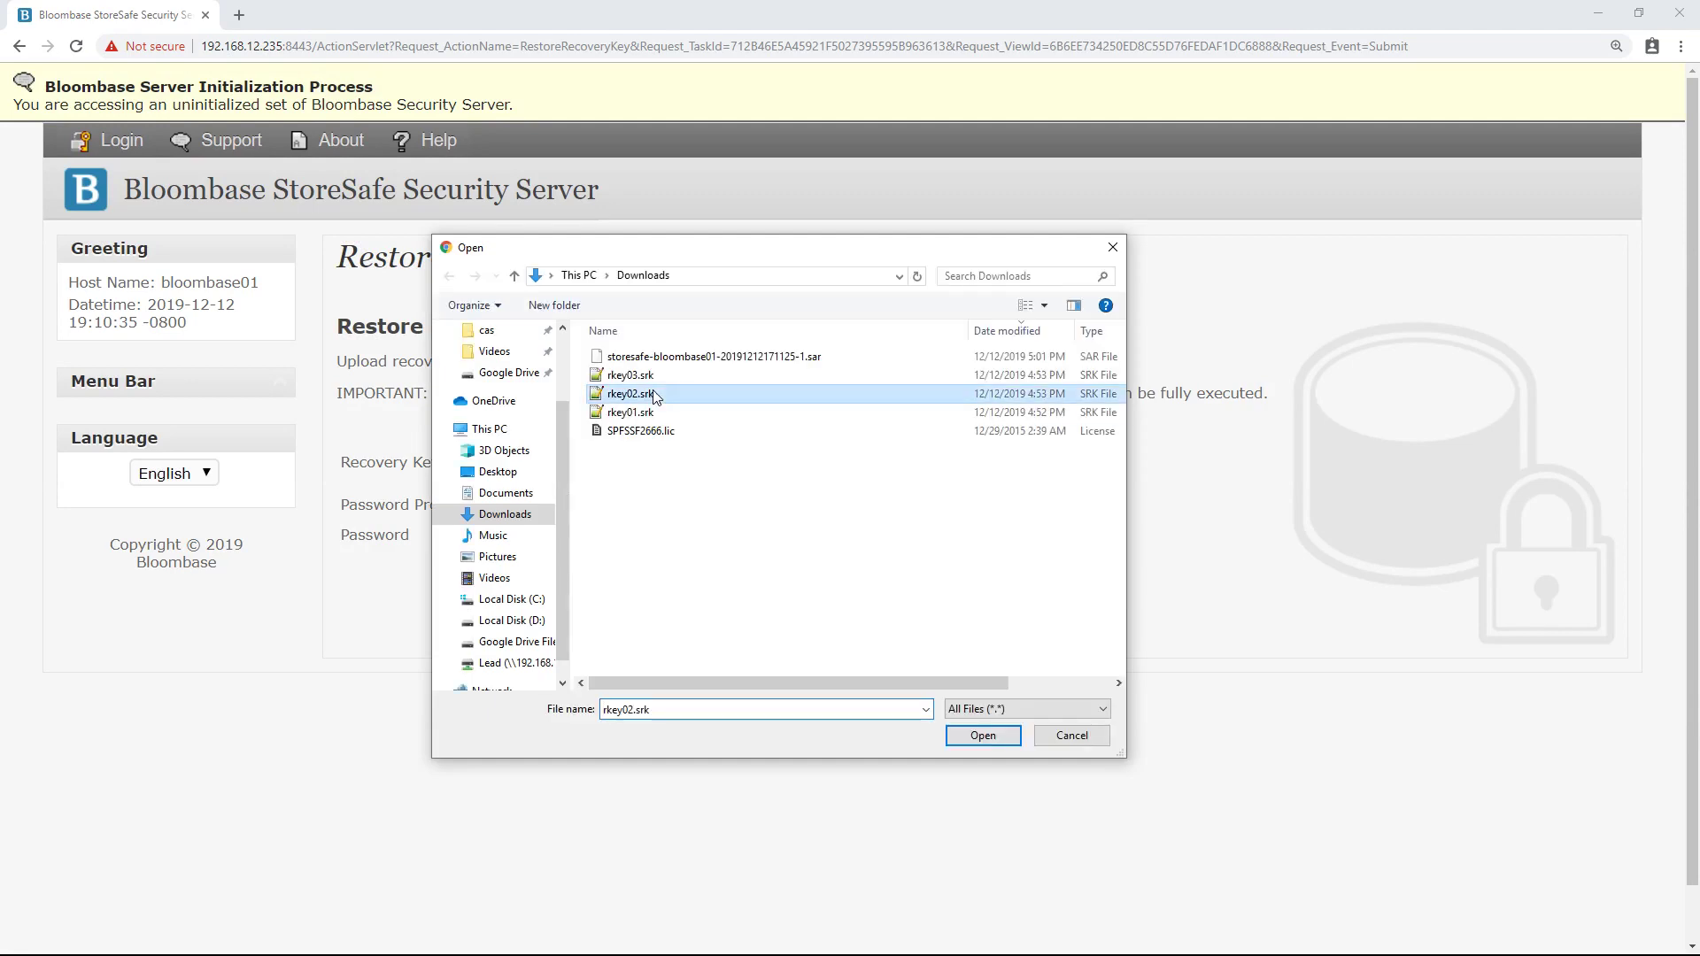
double_click(655, 395)
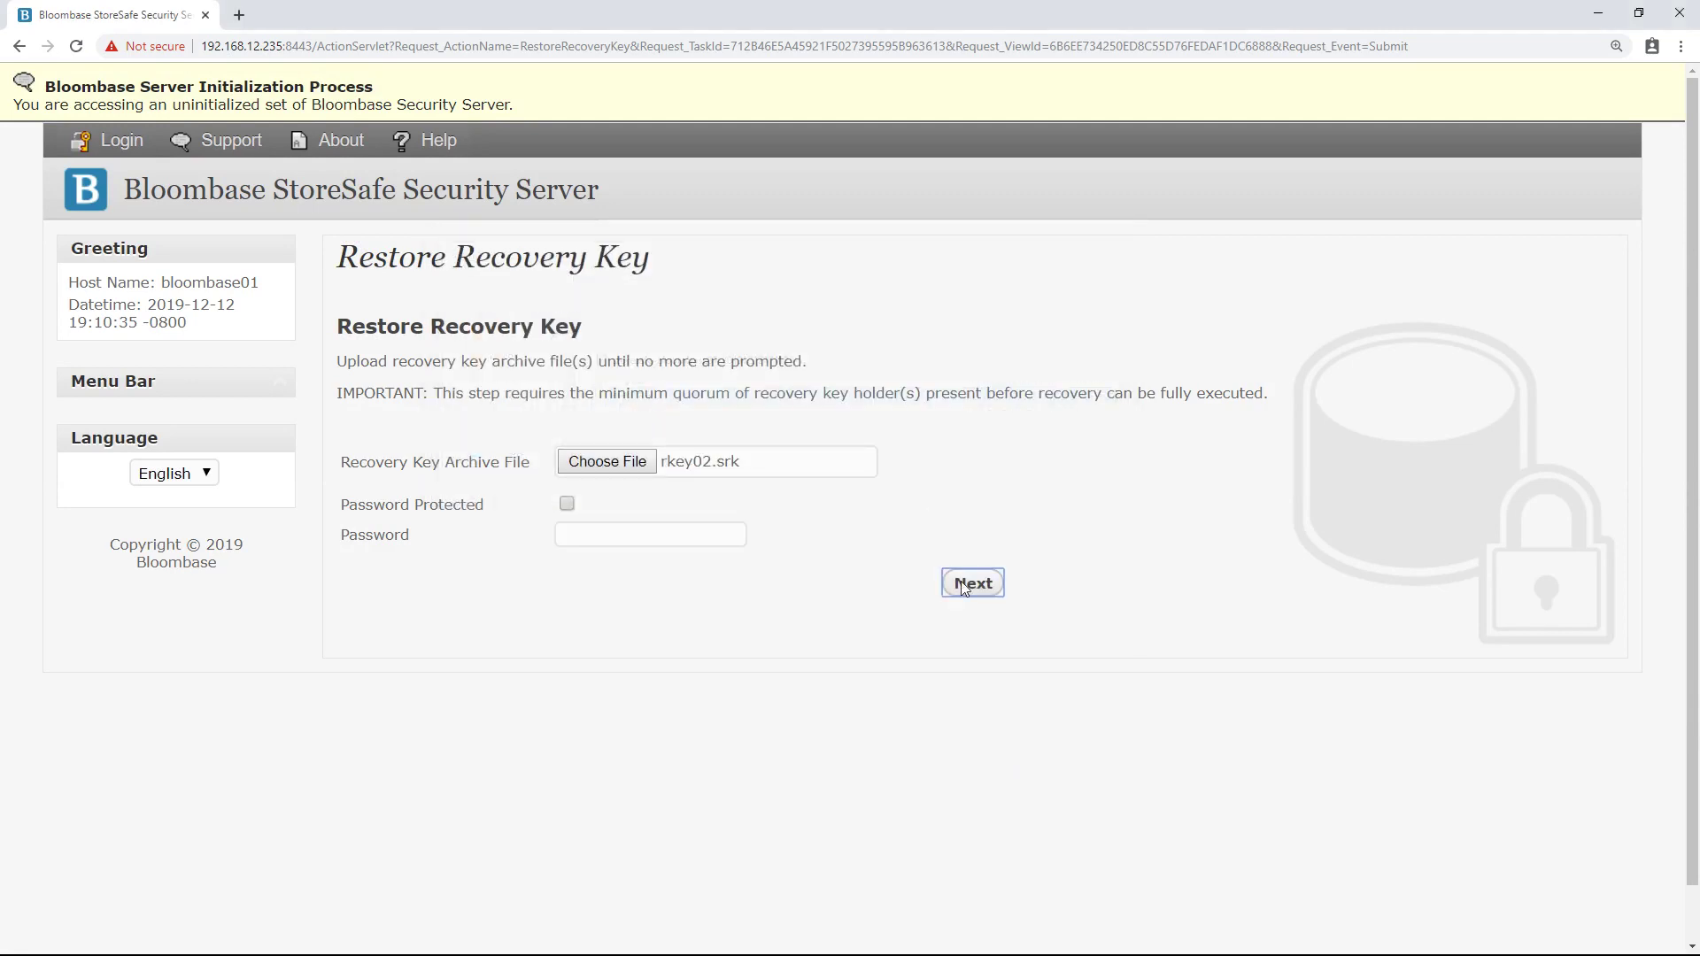
left_click(962, 583)
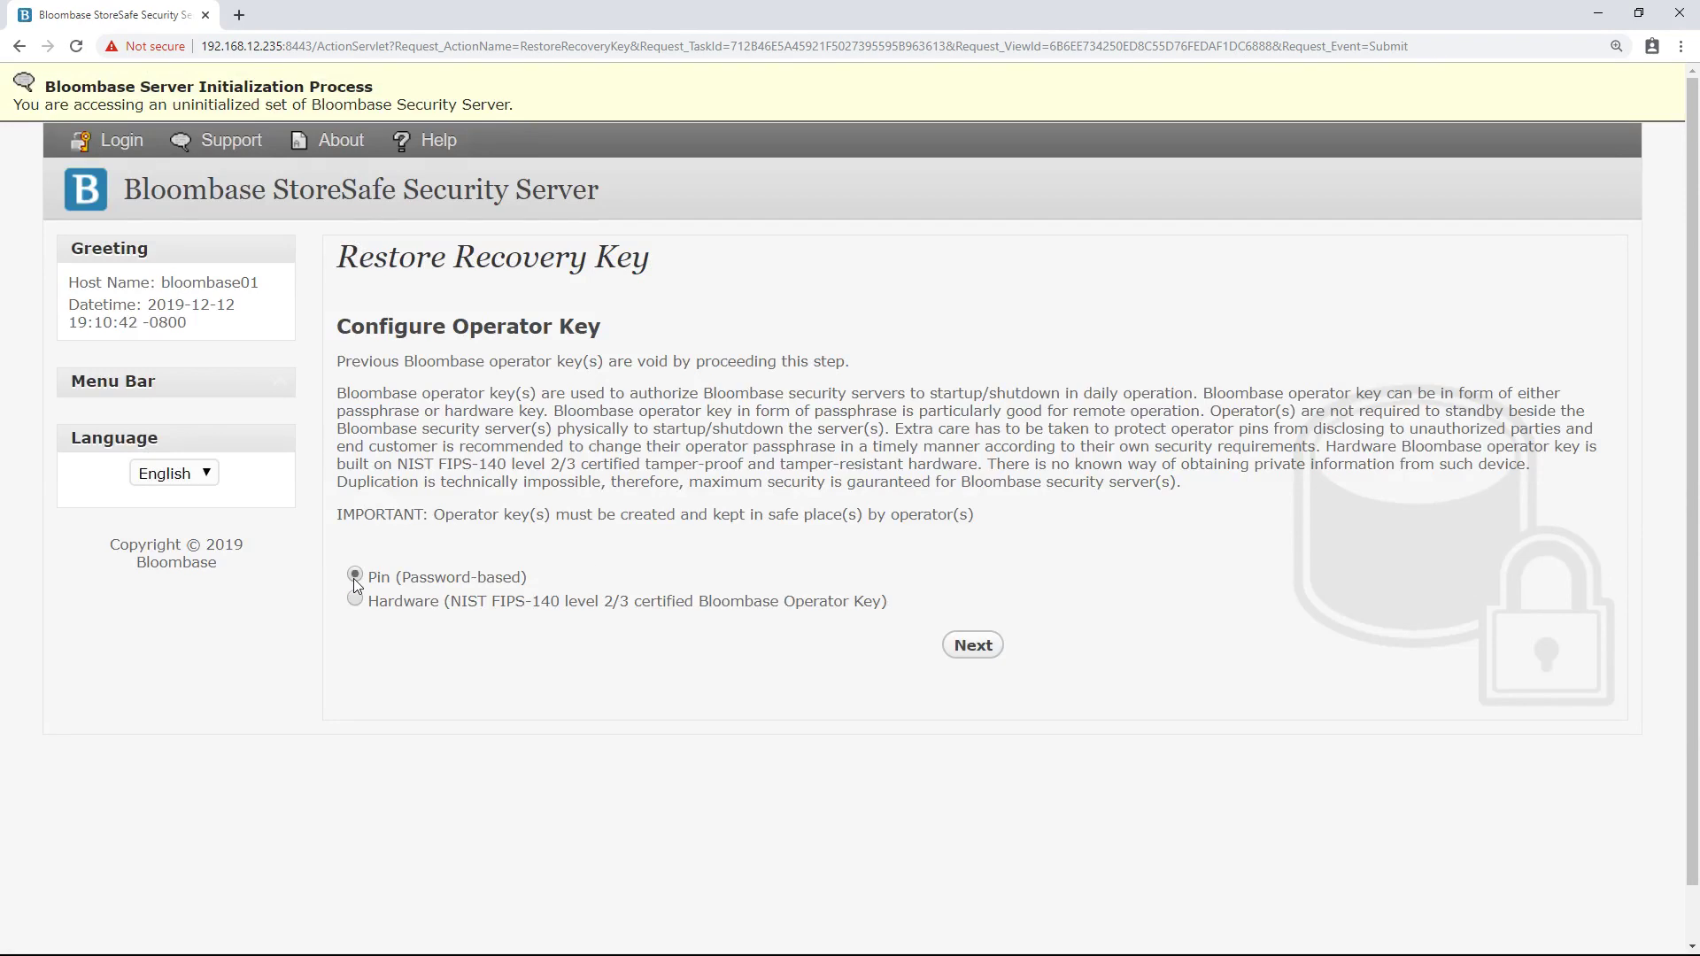
- Create a Pin (Password-based) operator key with a confirmed, remembered password and commit it
left_click(972, 647)
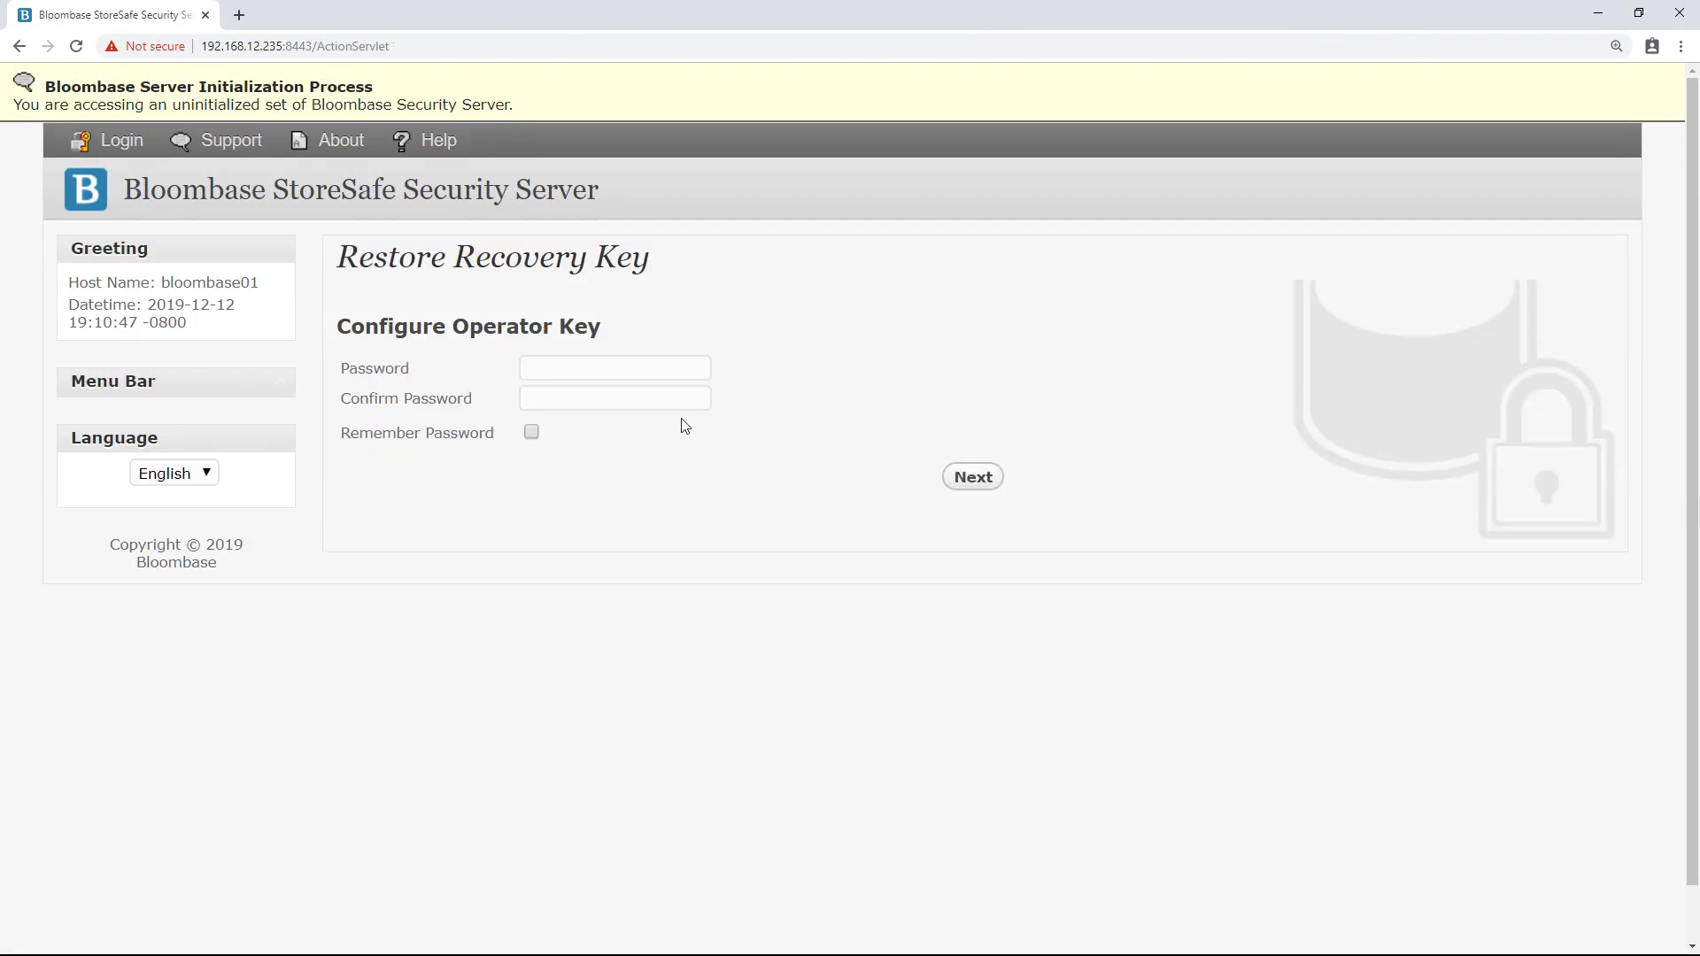
left_click(651, 365)
type("••••••")
left_click(638, 393)
type("••••••")
left_click(533, 433)
left_click(961, 479)
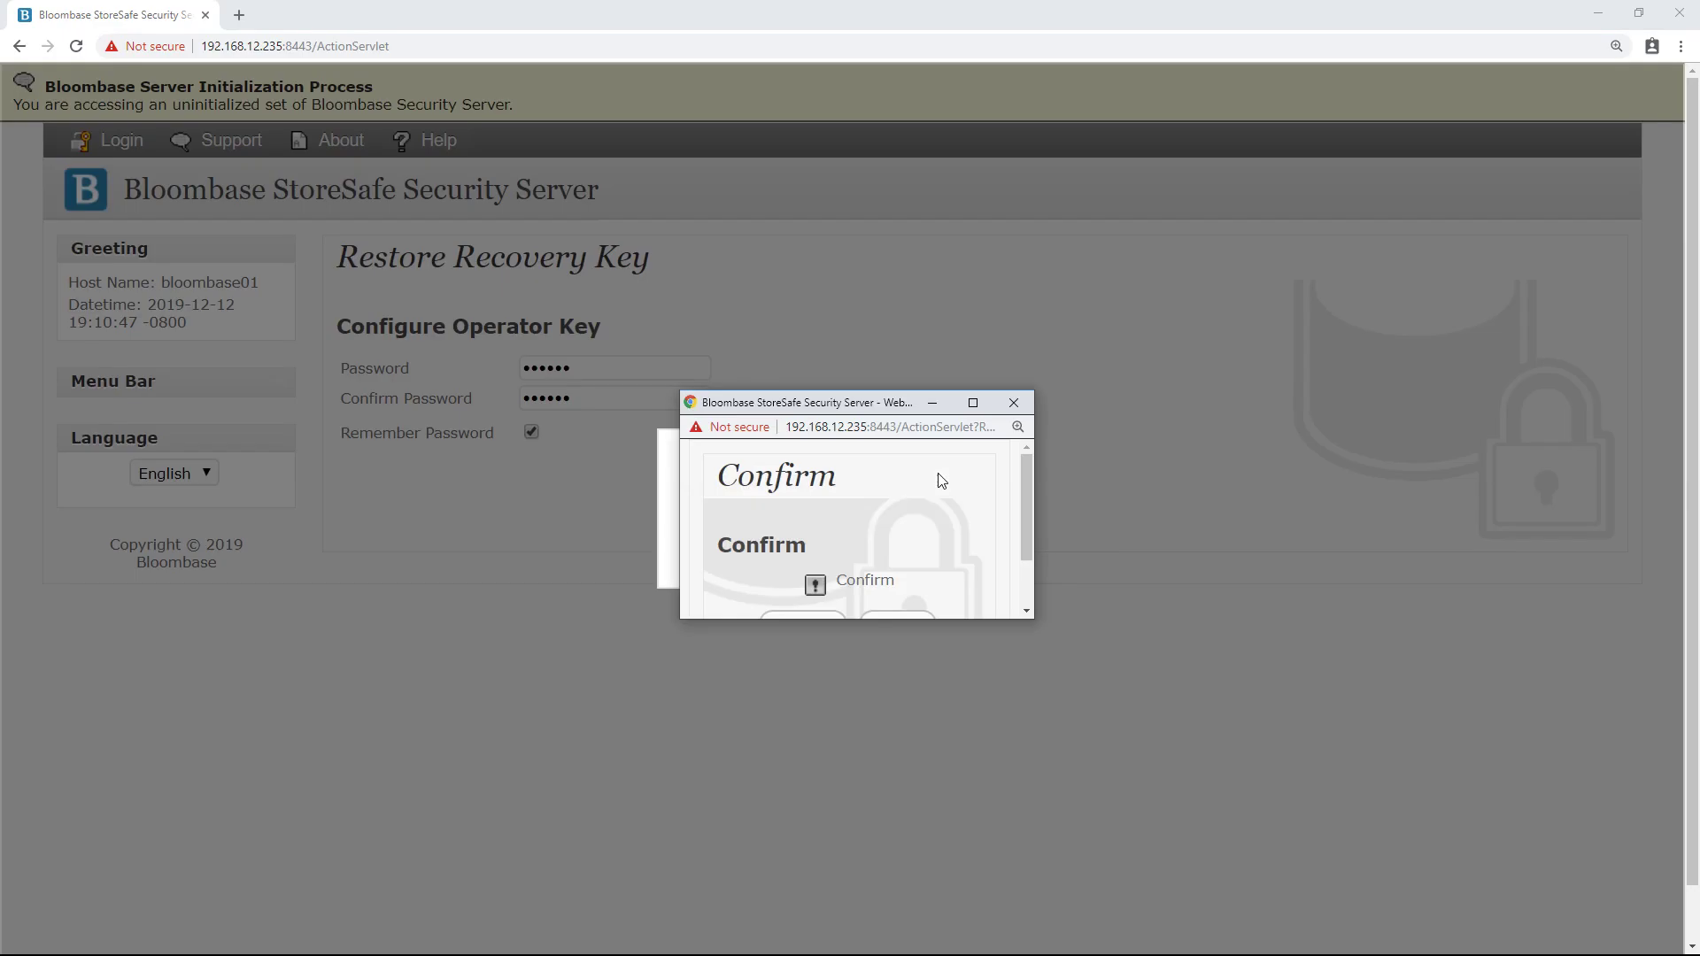
scroll(822, 547, "down", 2)
left_click(820, 549)
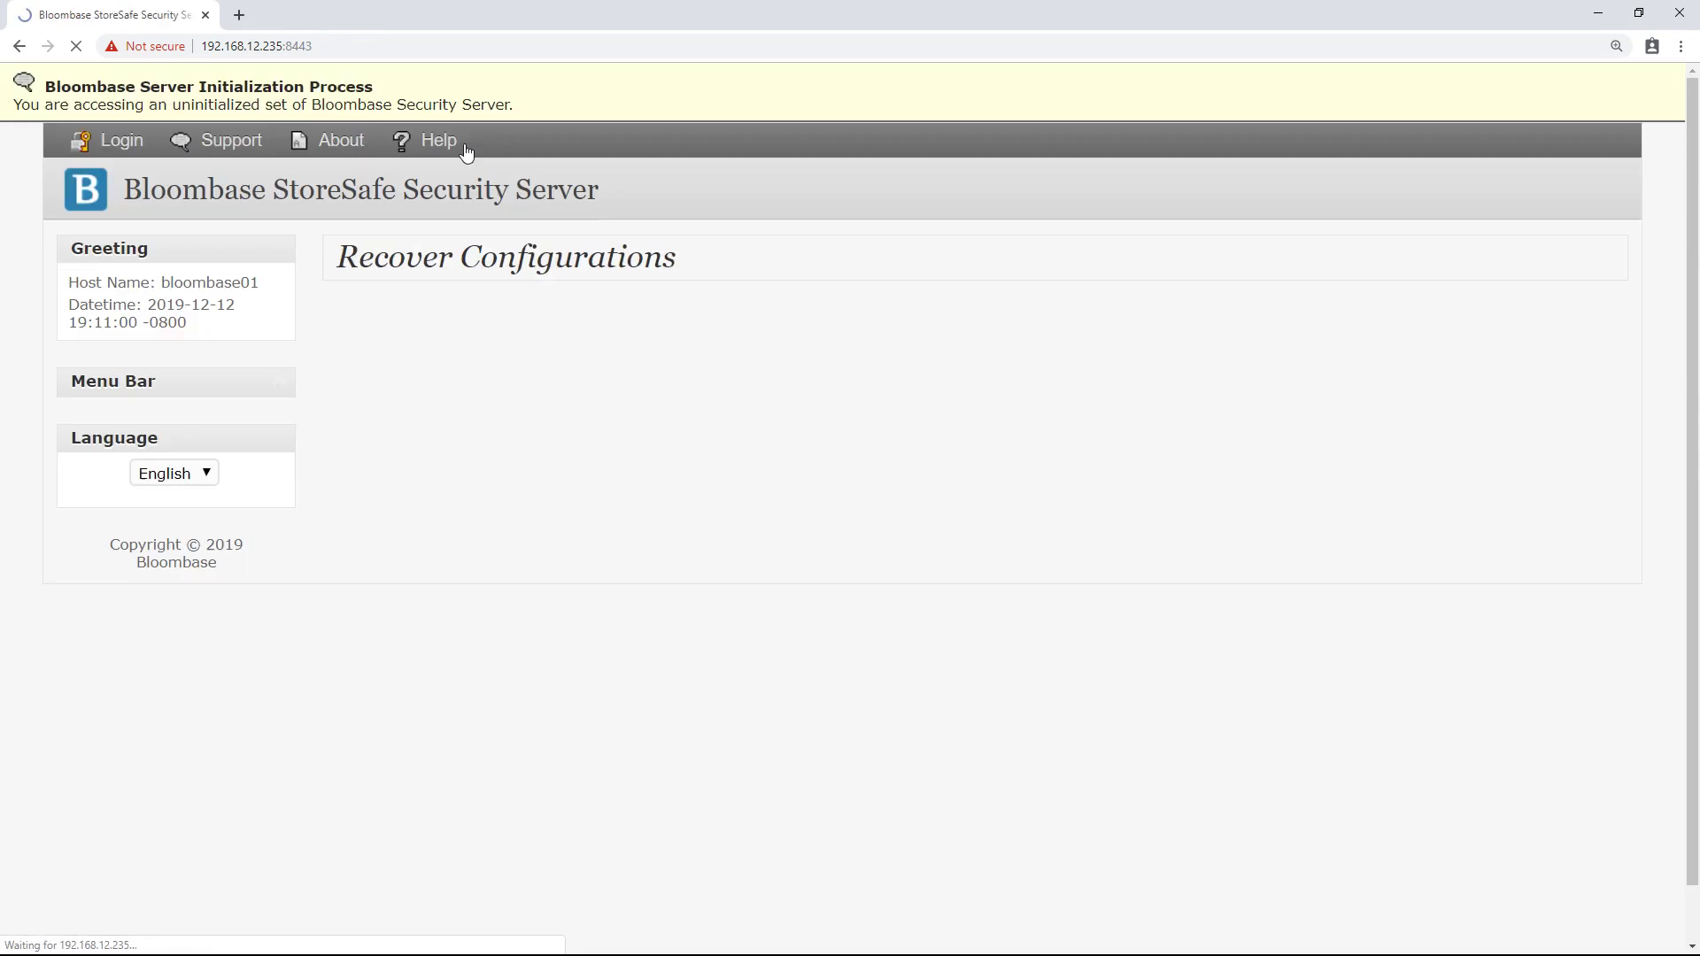
scroll(700, 372, "down", 1)
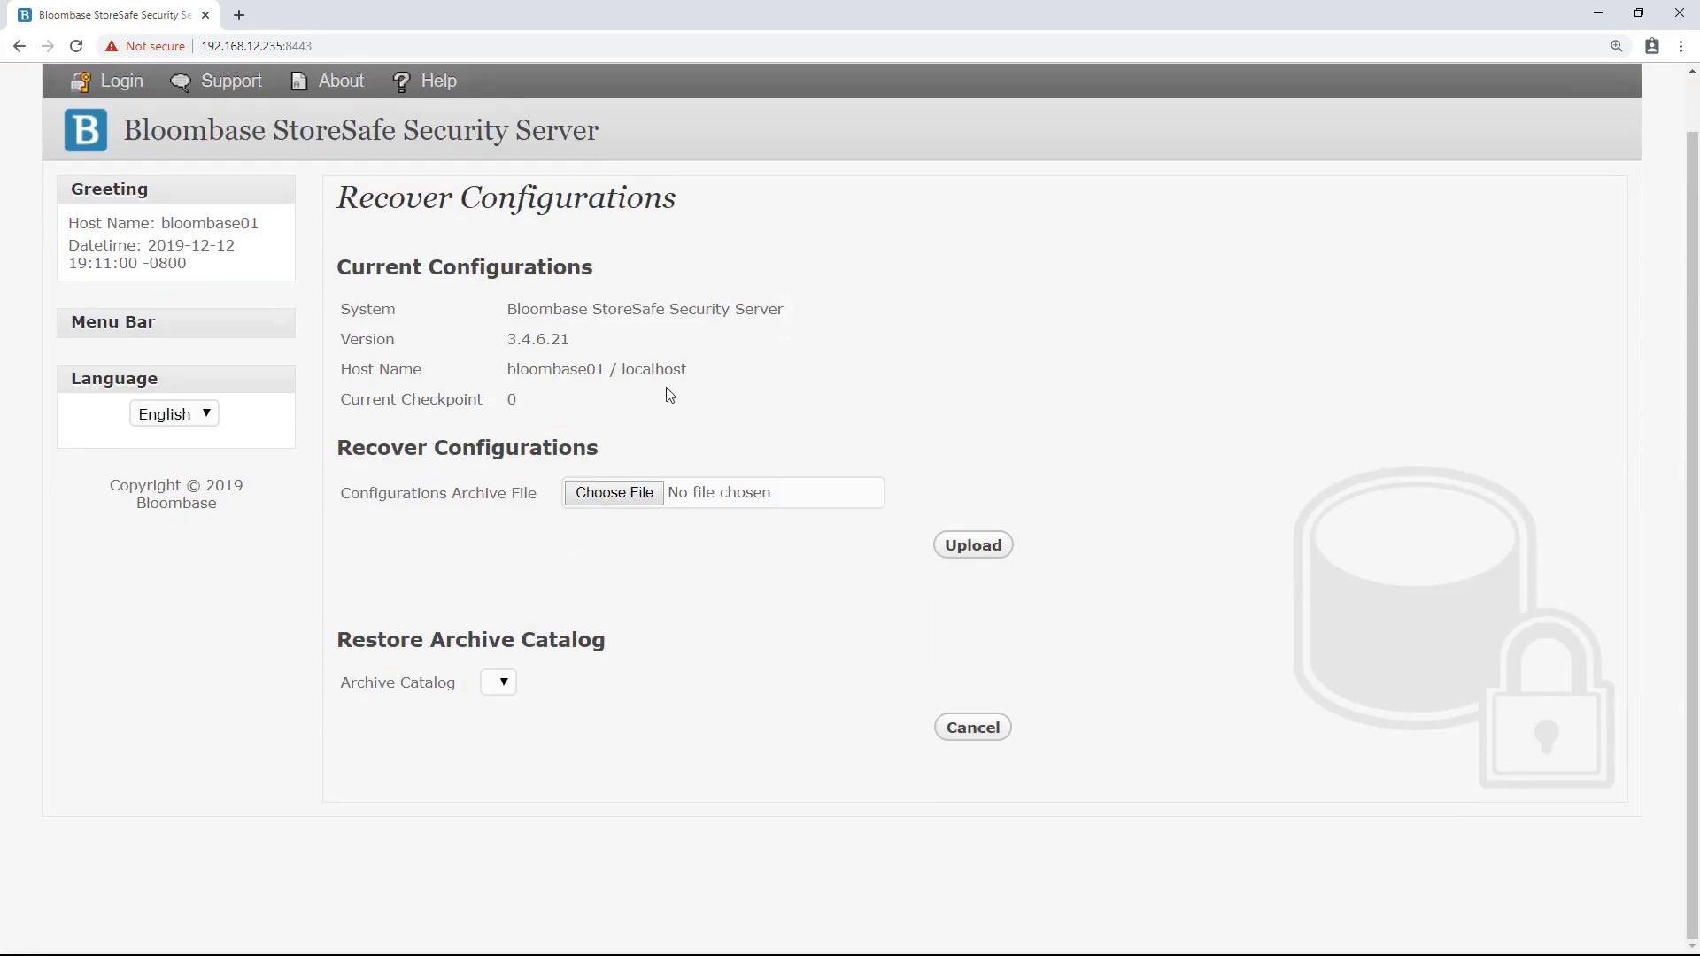
left_click_drag(348, 497, 553, 494)
left_click(633, 497)
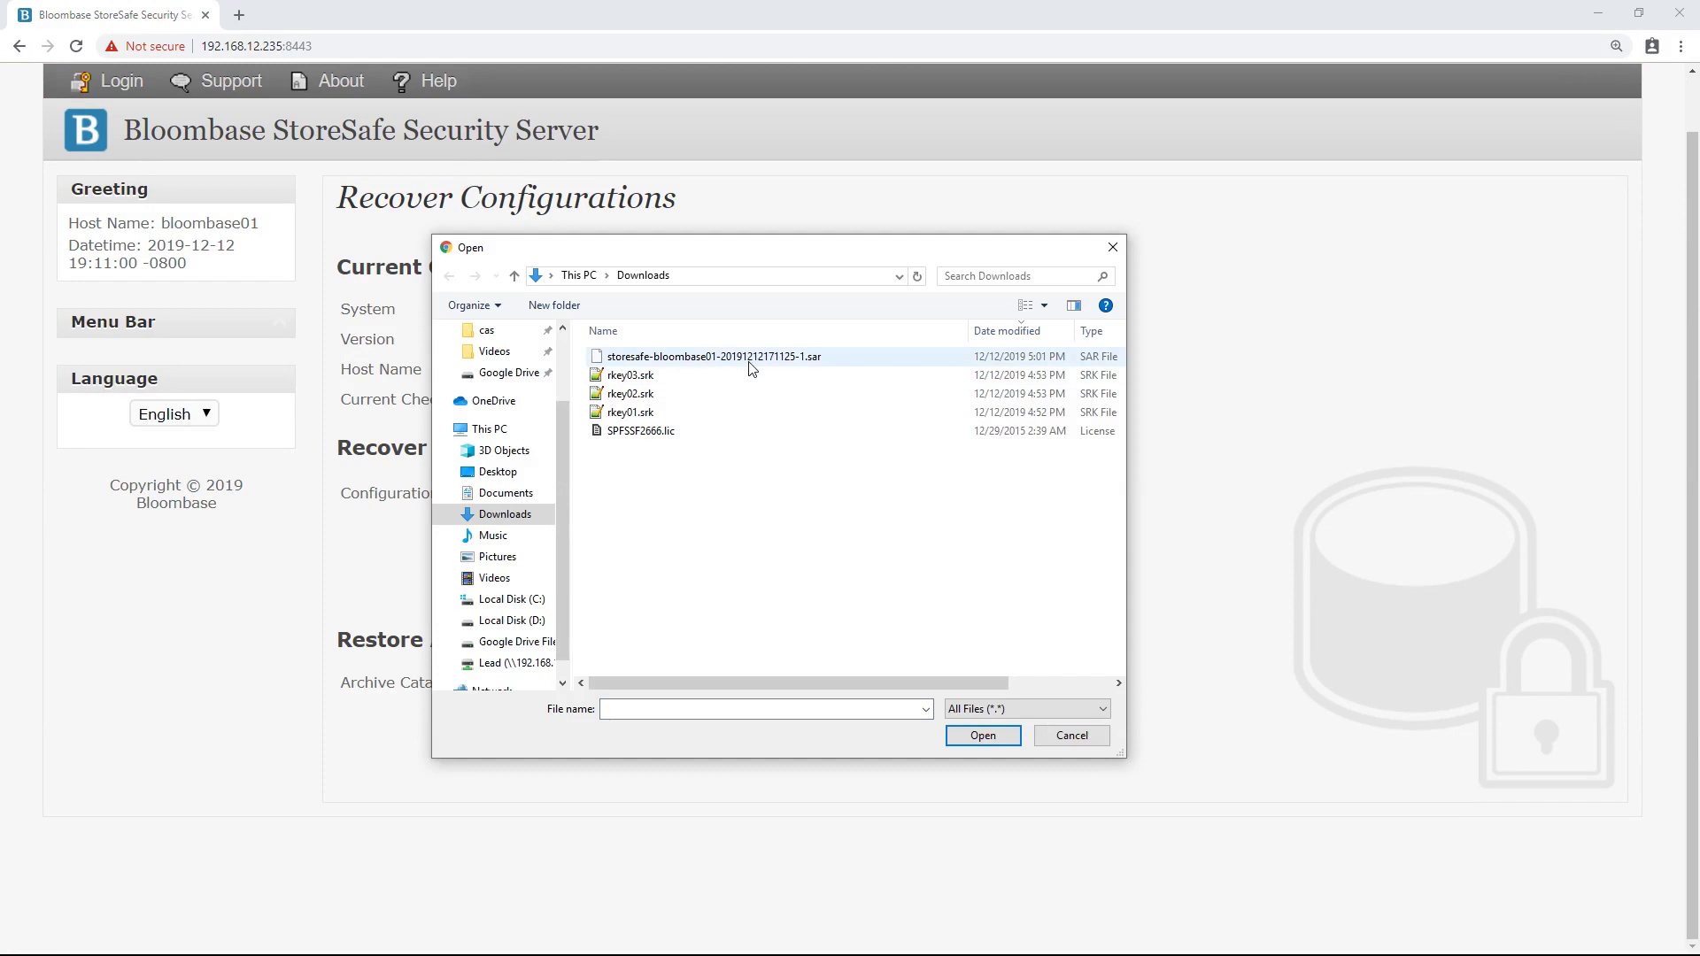
left_click(751, 360)
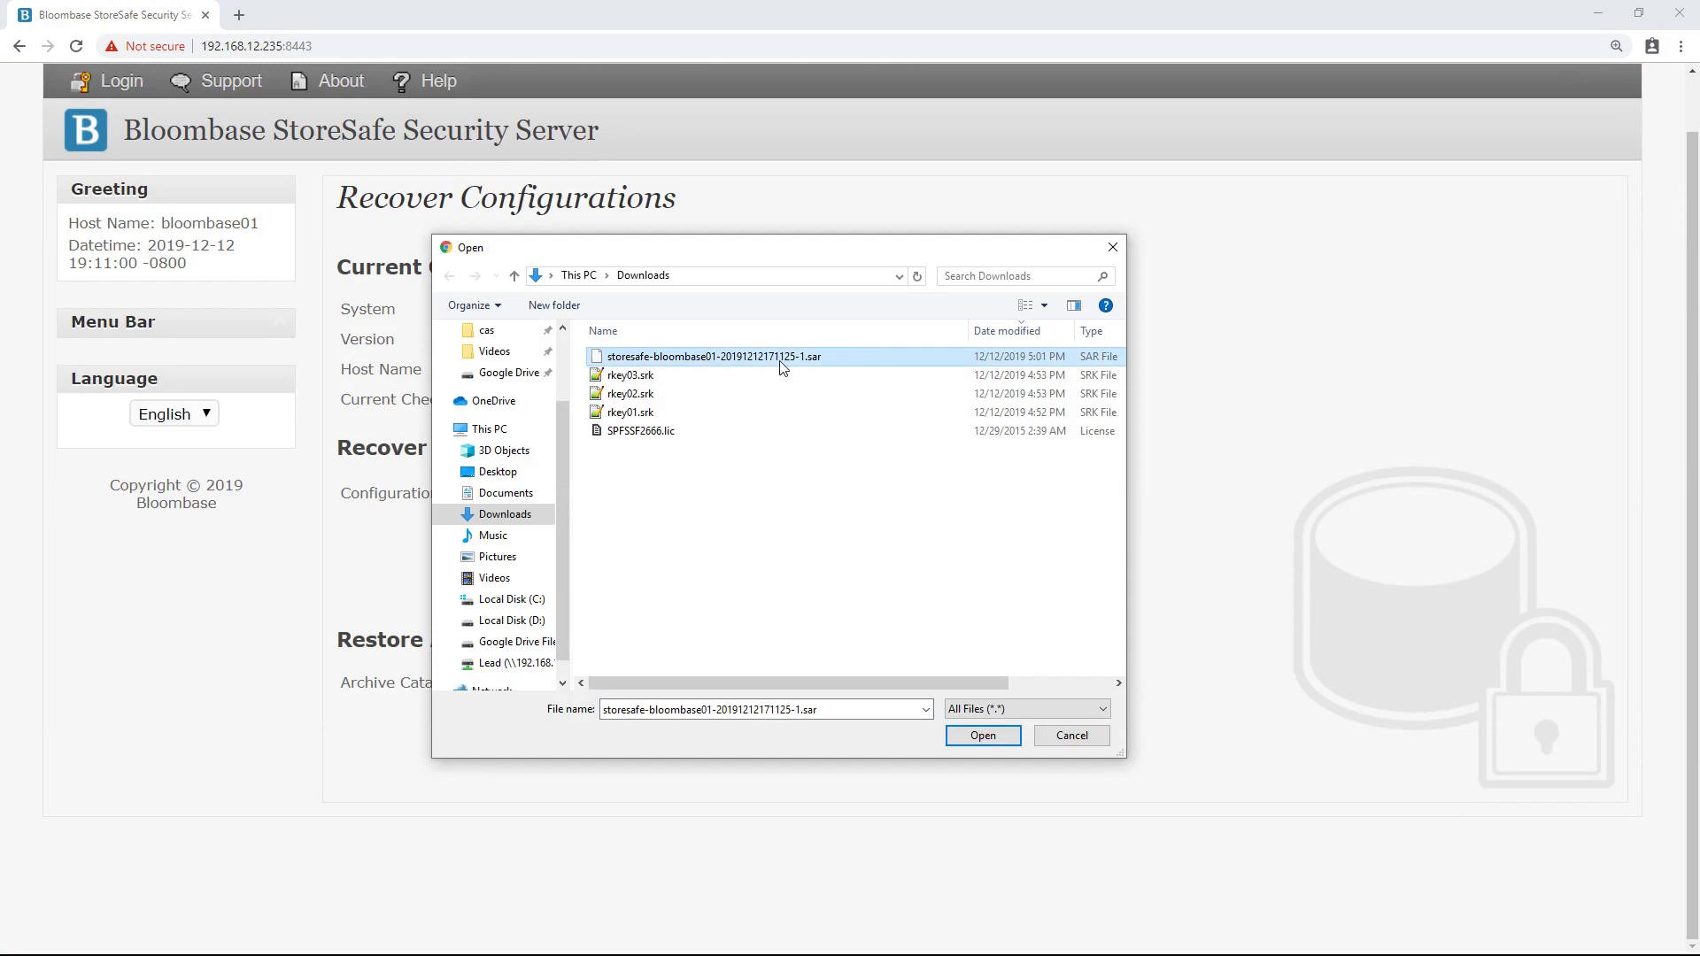
left_click(971, 742)
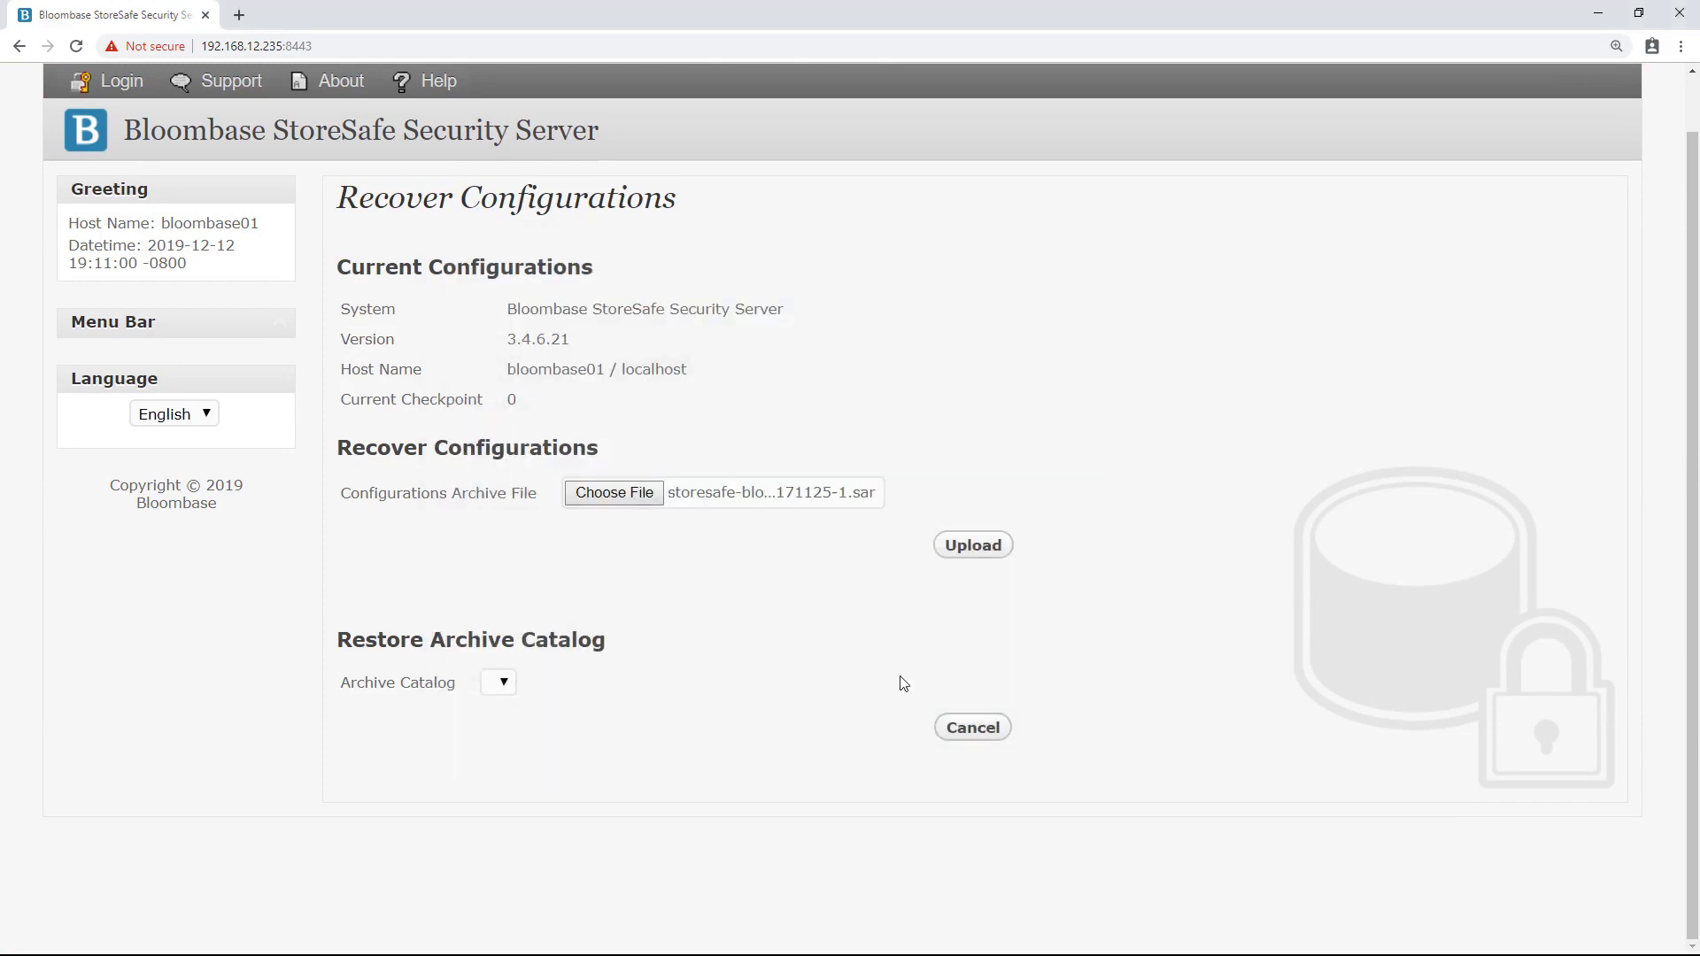
left_click(968, 556)
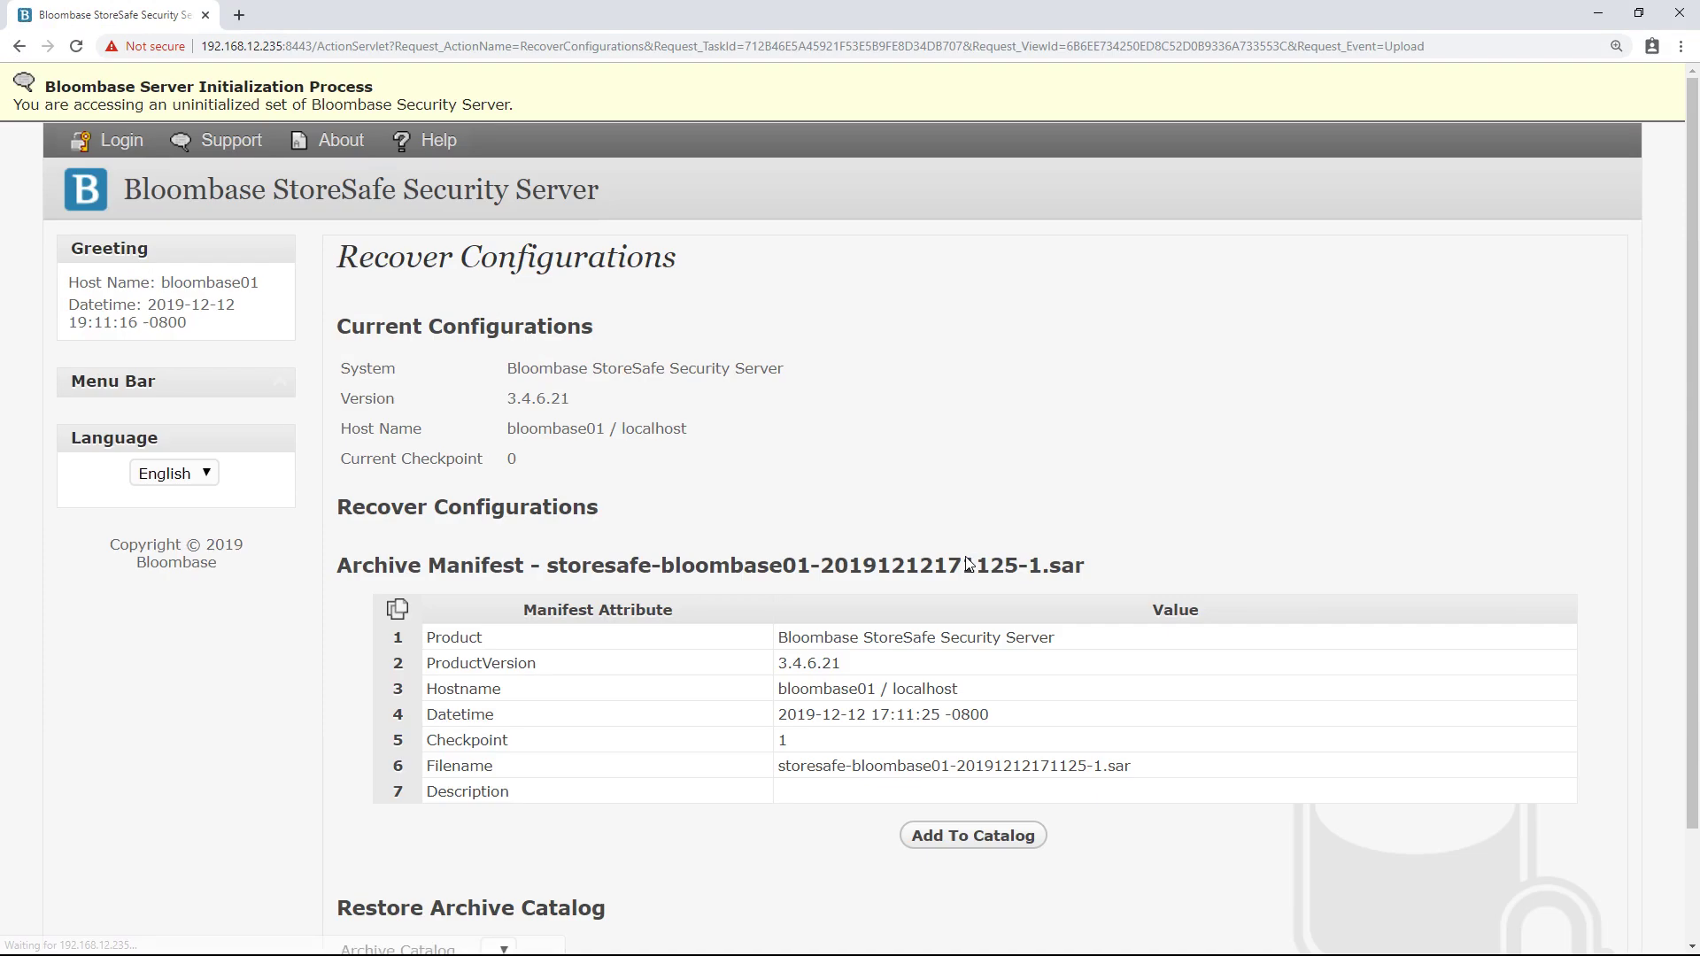
- Add the uploaded archive to the Archive Catalog and confirm
scroll(962, 531, "down", 1)
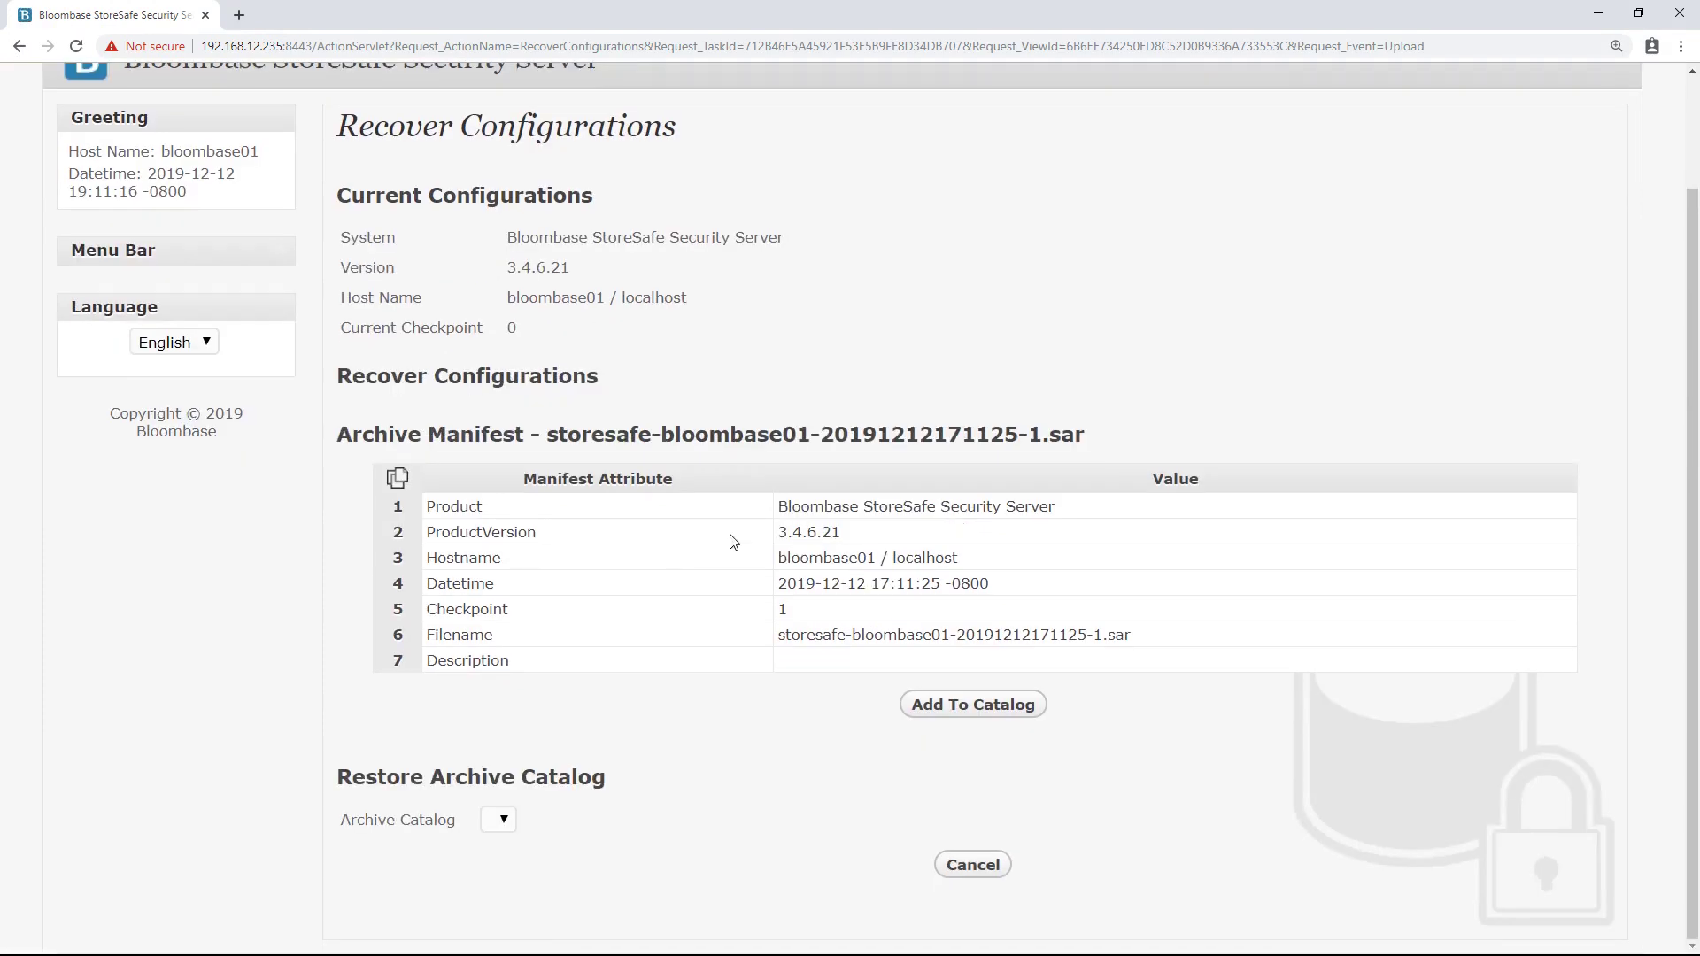
triple_click(859, 586)
left_click(762, 591)
left_click(977, 711)
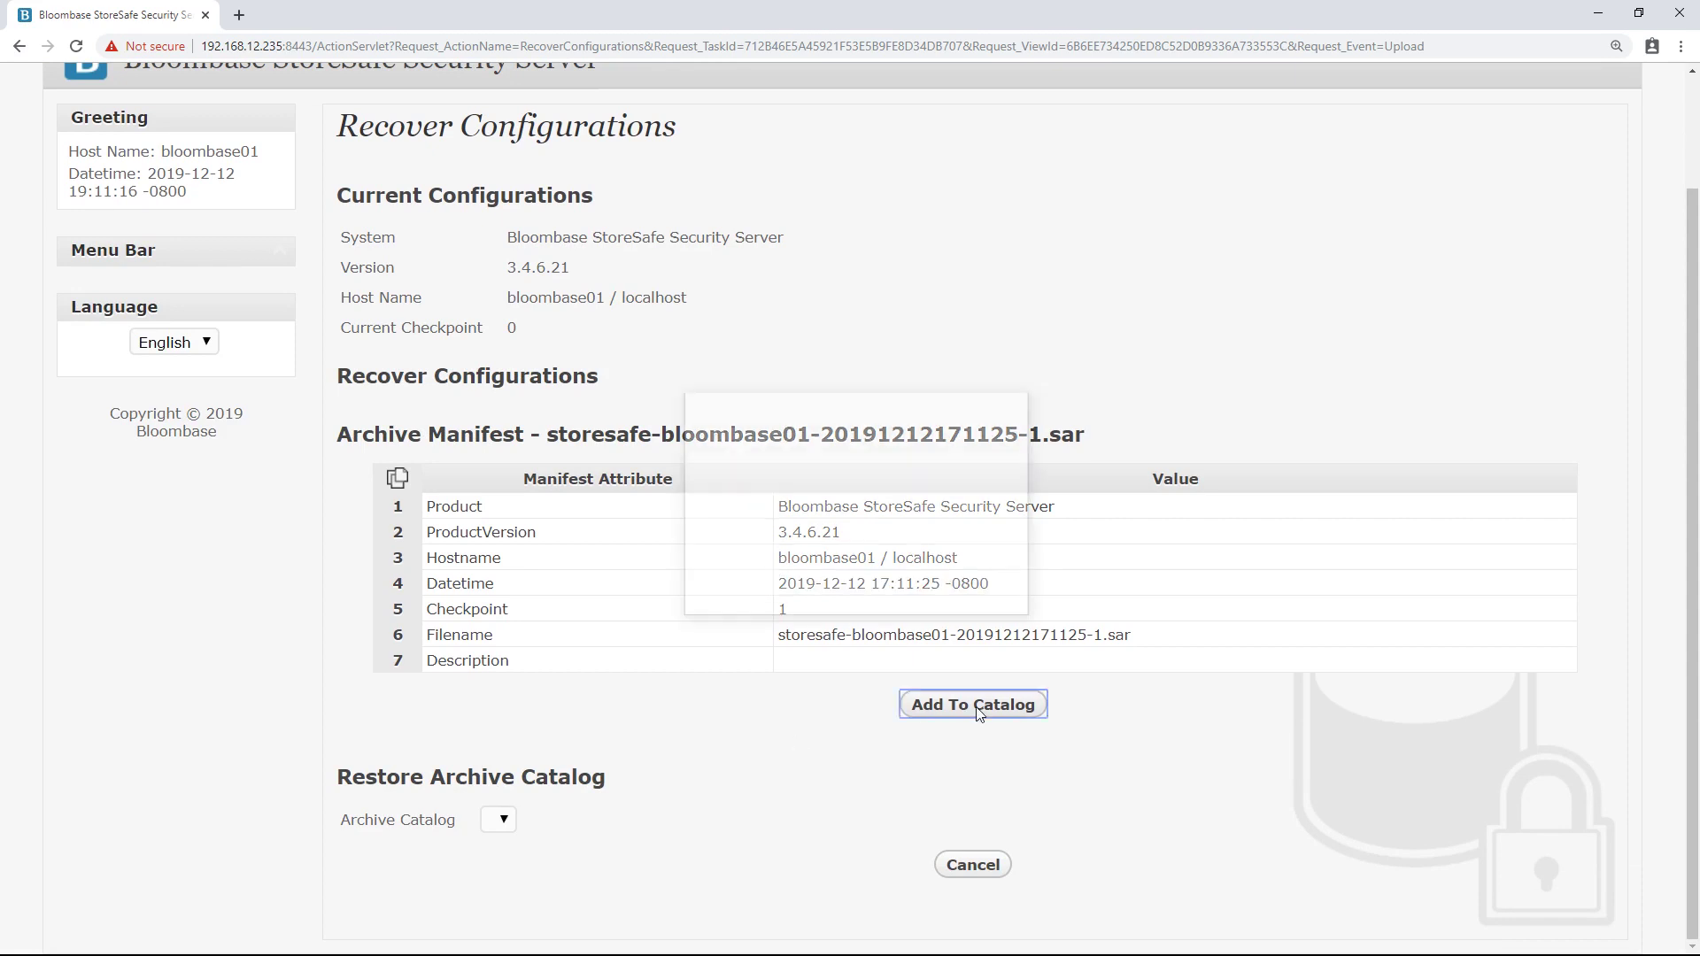
left_click(806, 551)
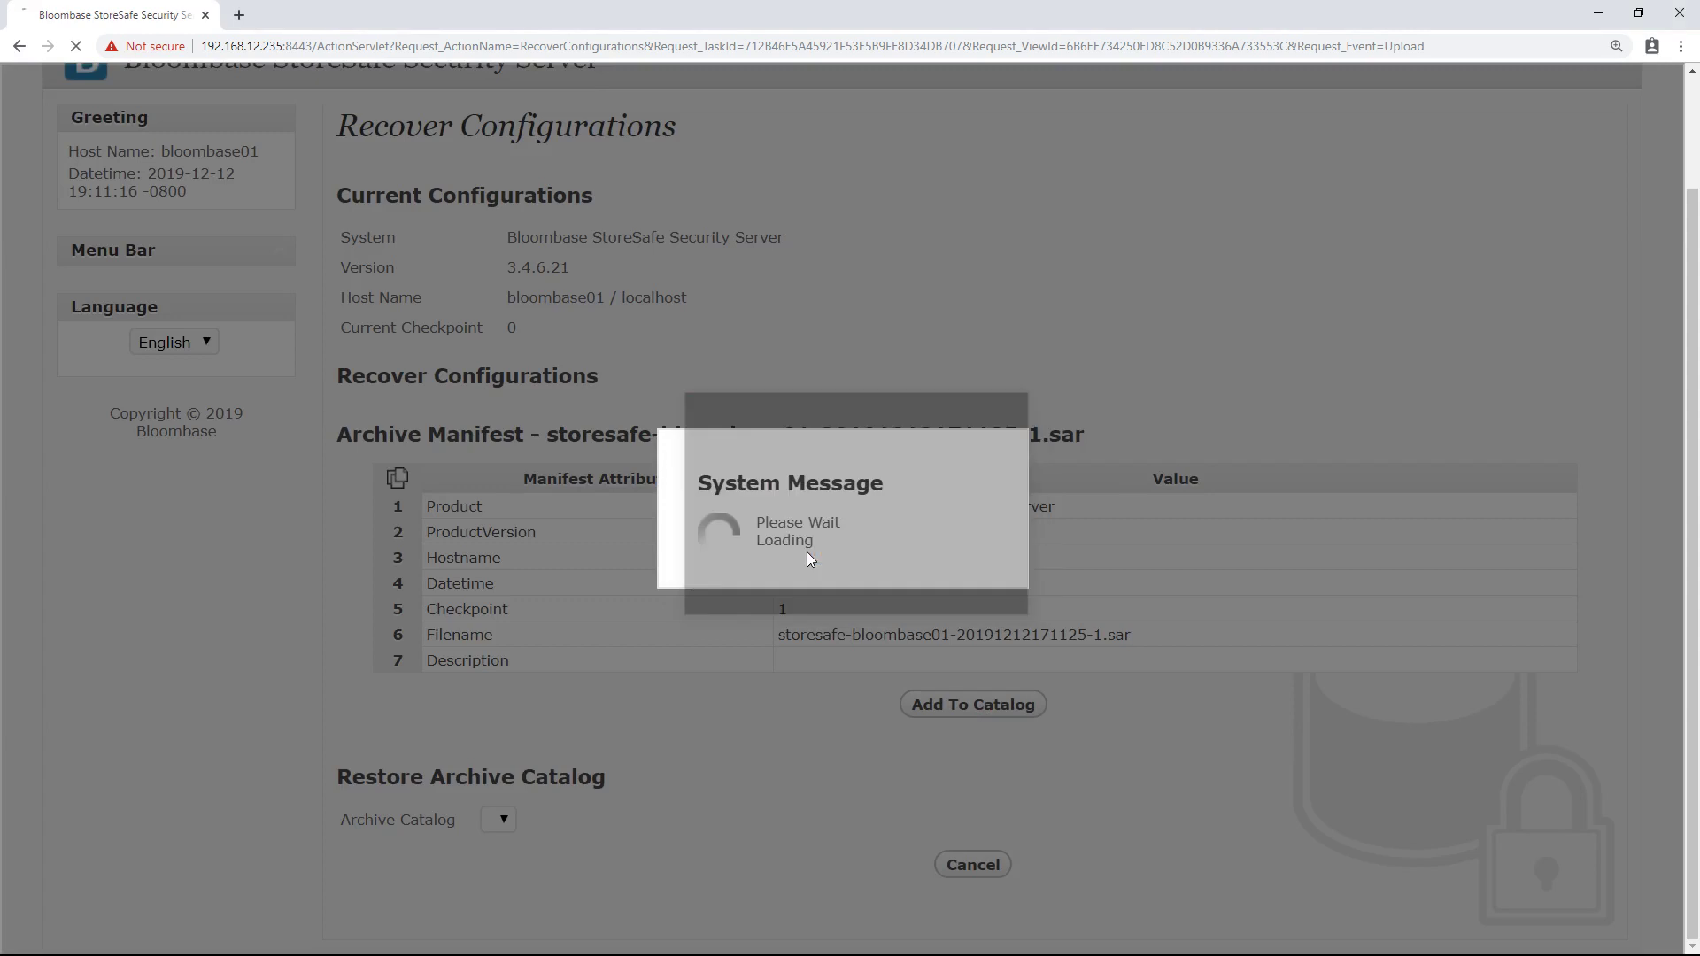
- Select the catalogued archive and restore the configuration from it, confirming the restore
scroll(806, 558, "down", 3)
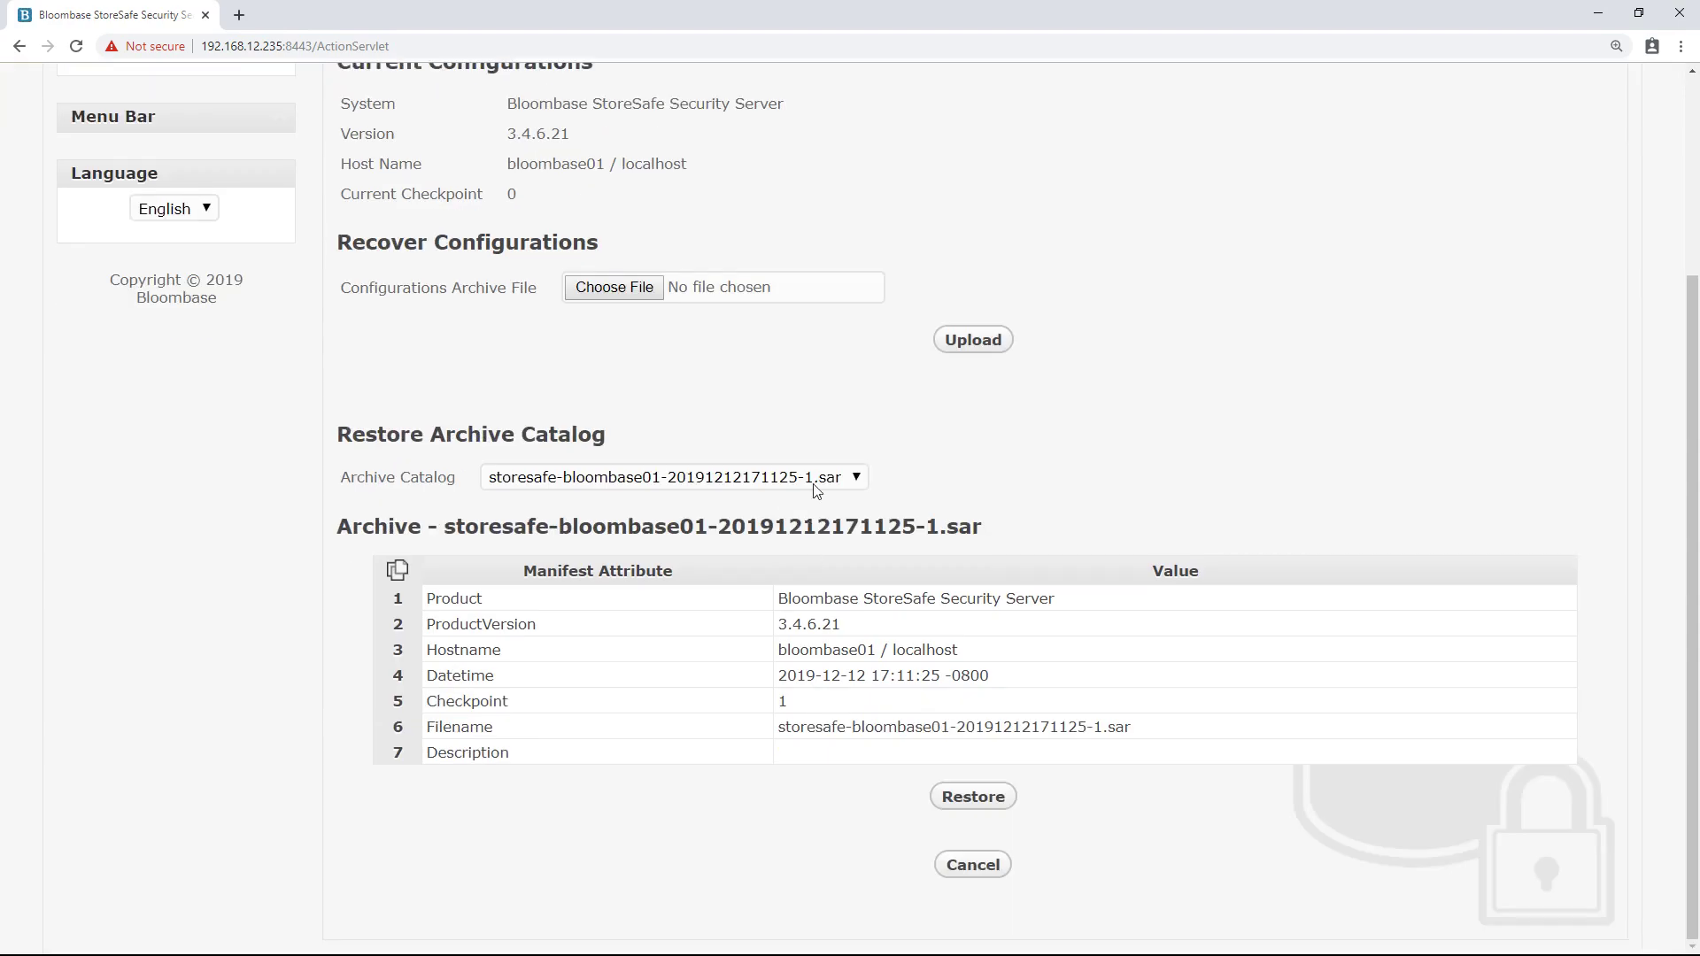
left_click(817, 489)
left_click(788, 526)
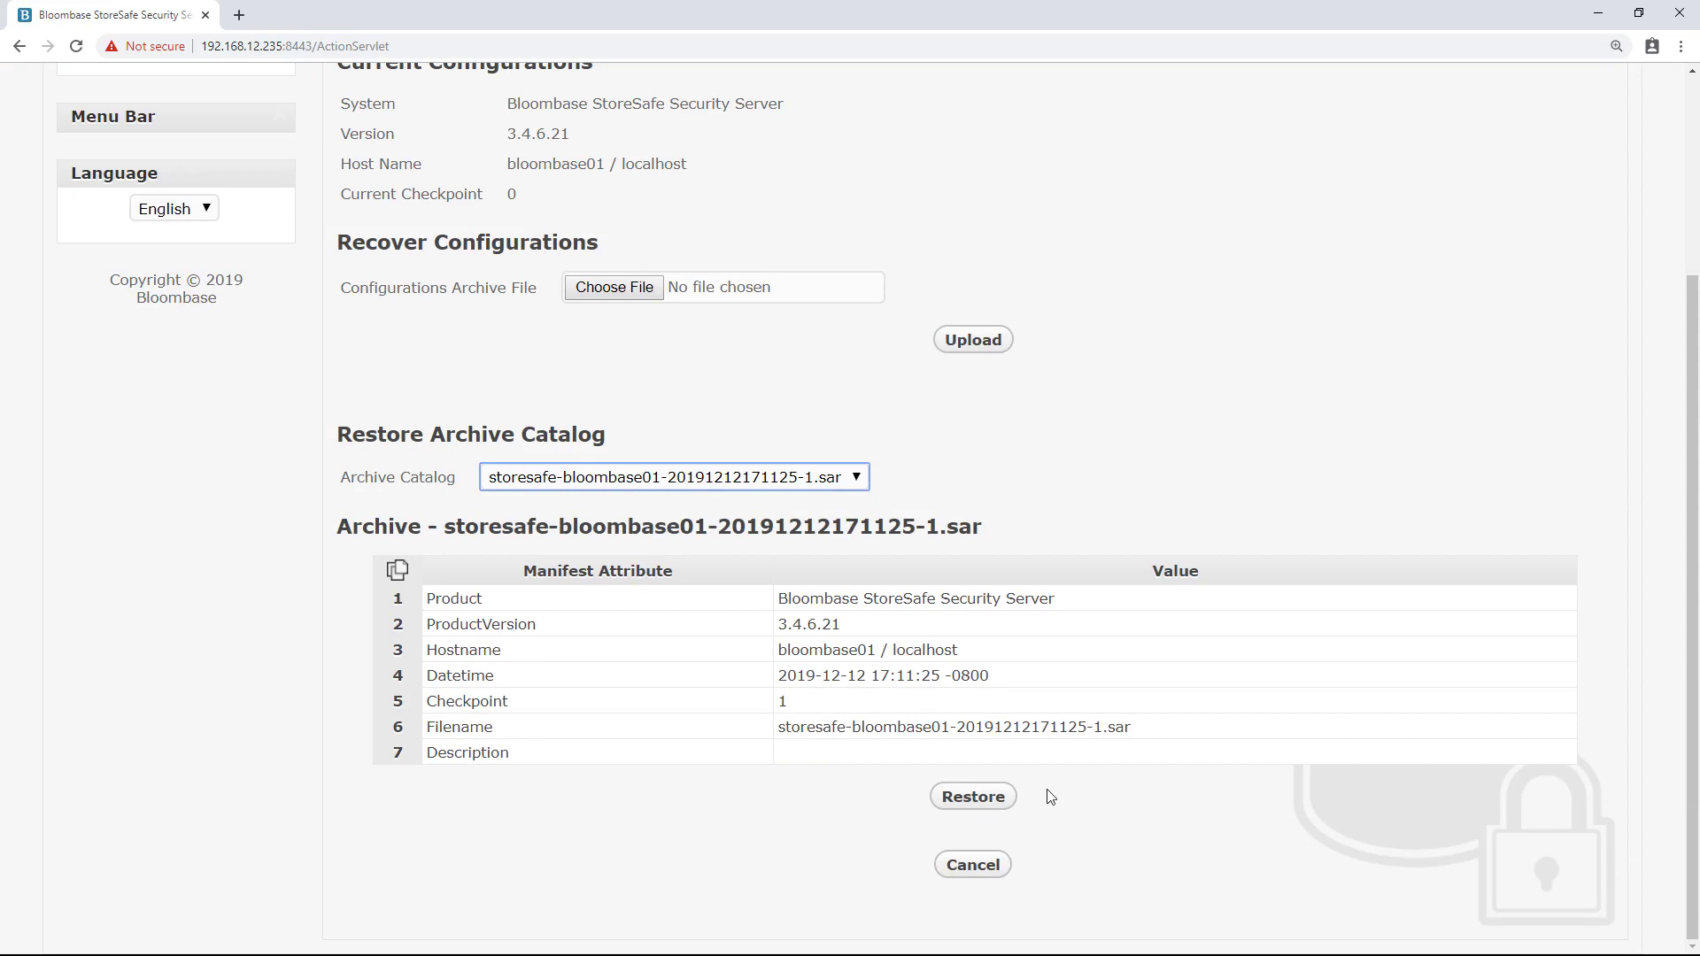
left_click(974, 796)
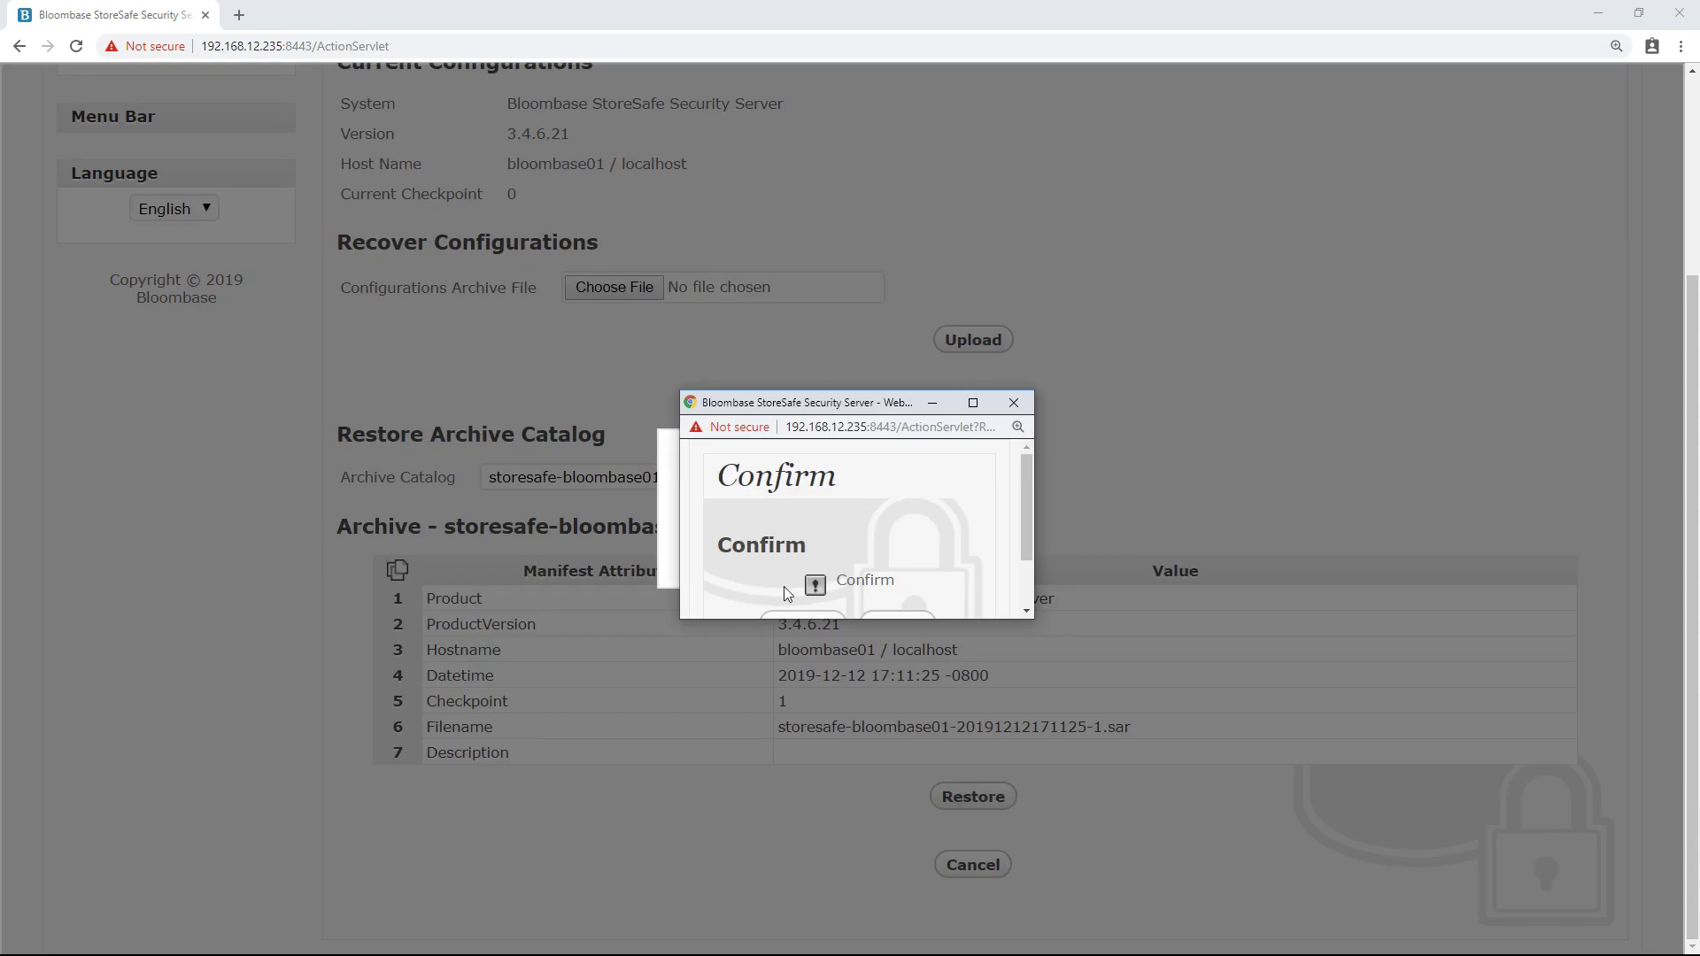
left_click(802, 551)
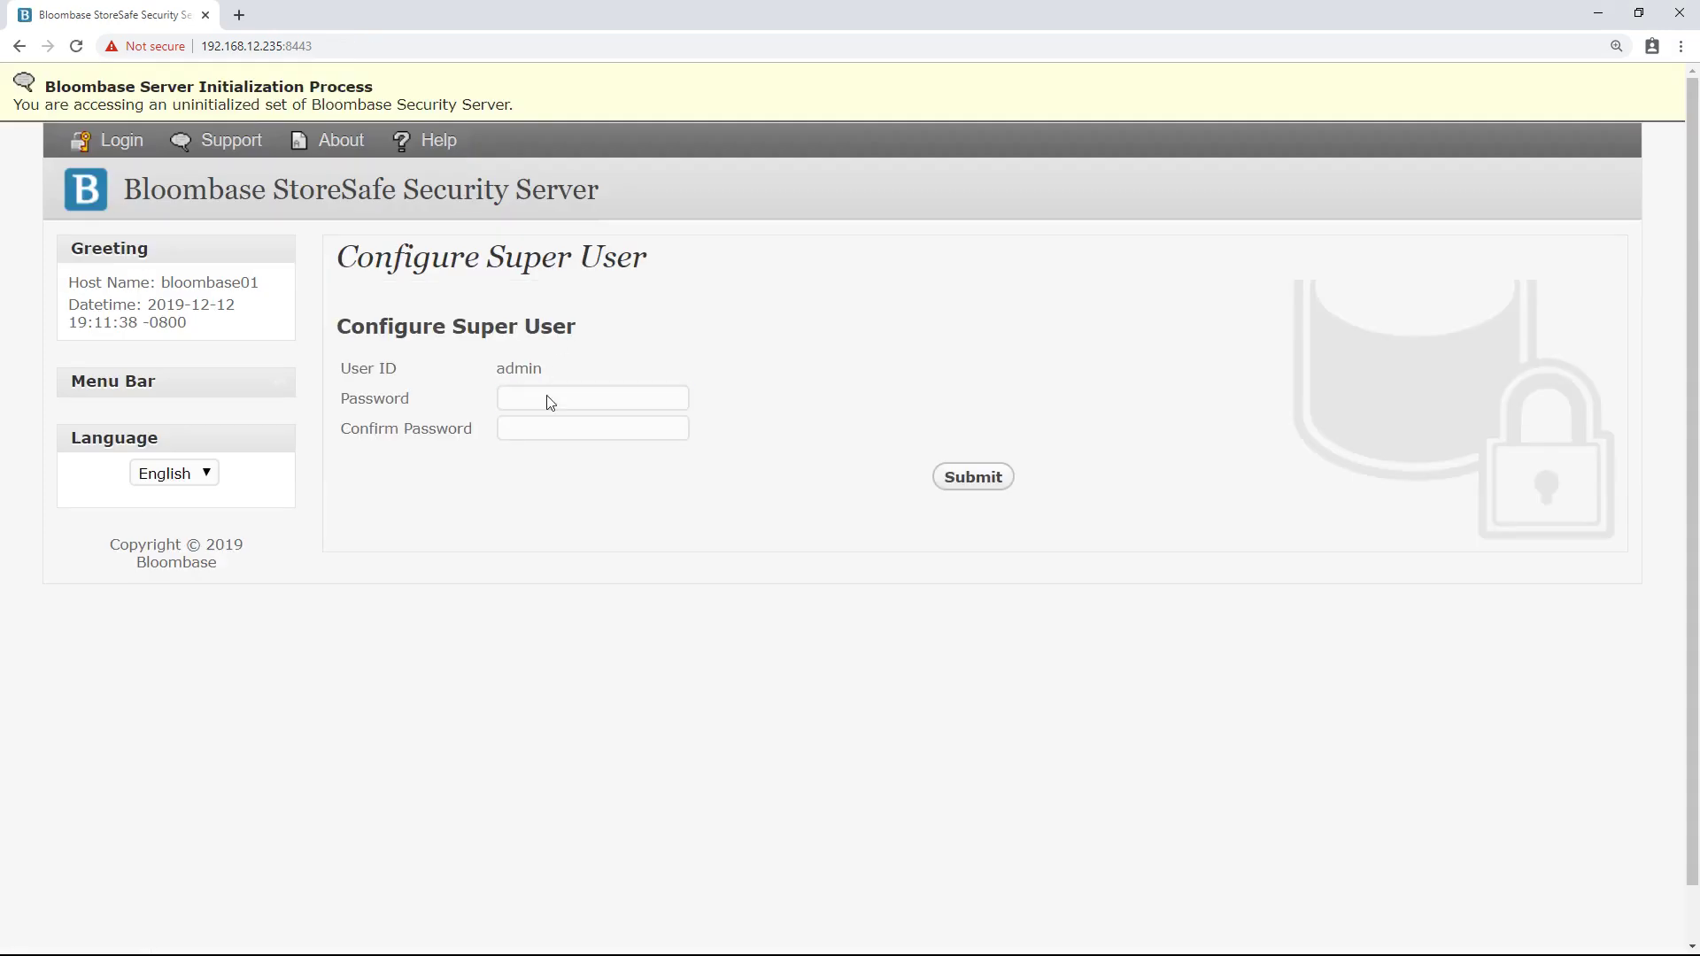
- Enter the admin password in both Password fields, then submit and confirm it
left_click(549, 399)
type("•••")
left_click(561, 431)
type("•••••")
type("•")
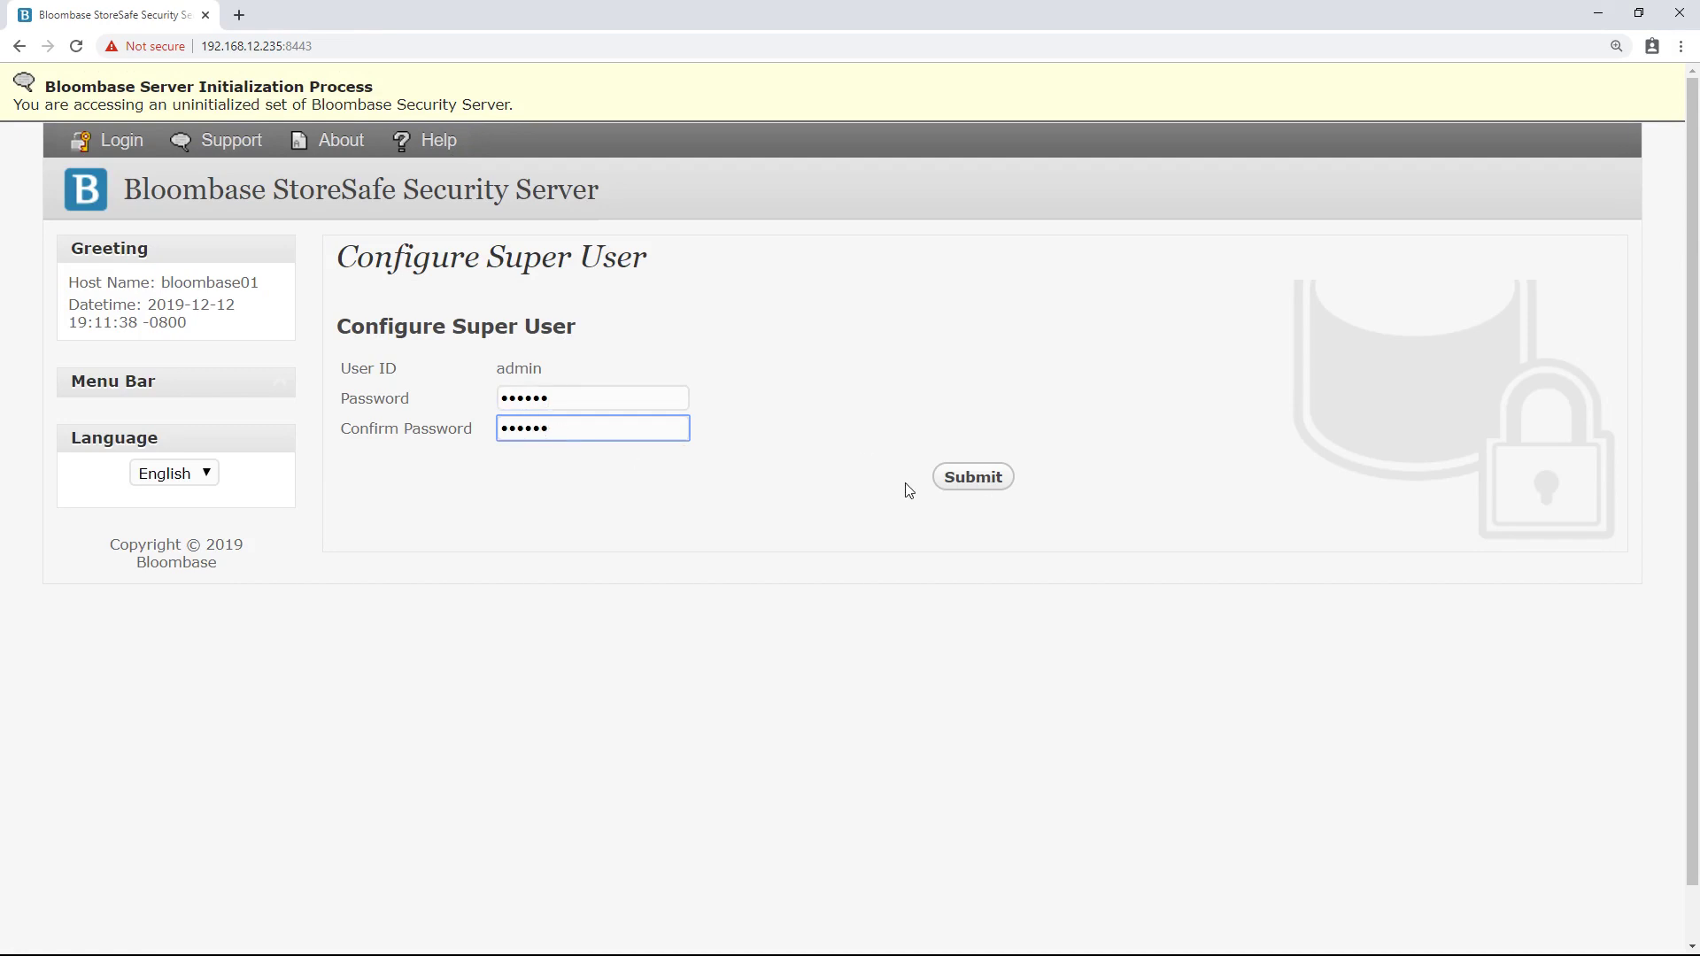
left_click(969, 478)
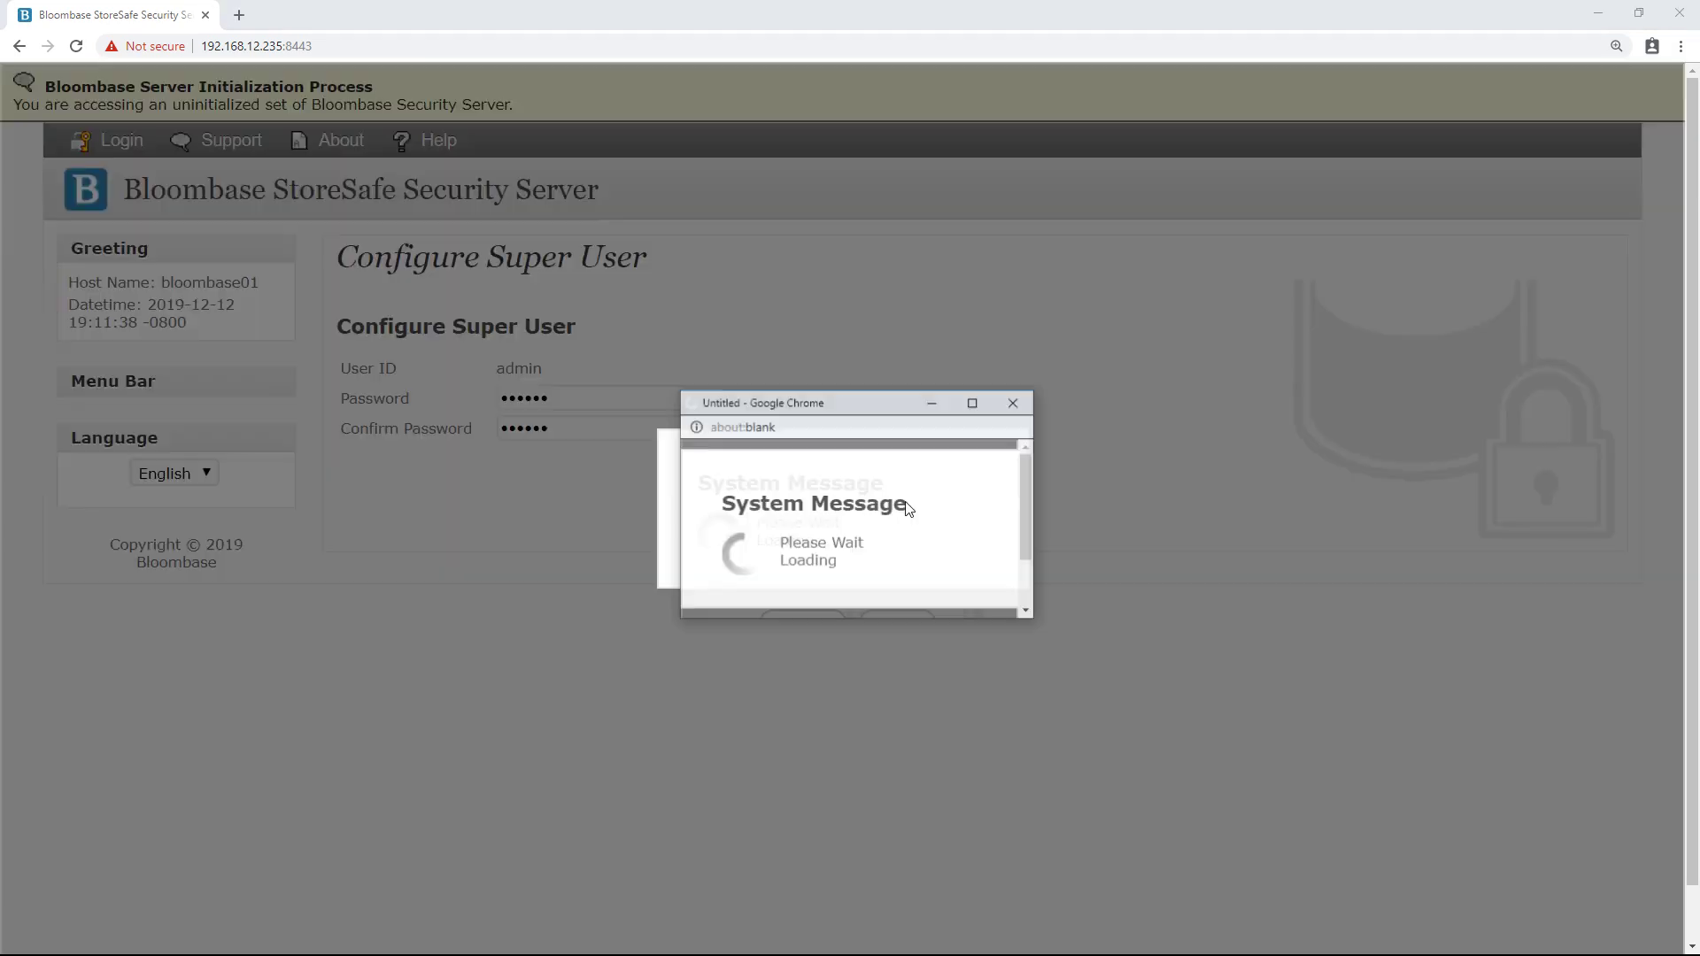
left_click(801, 551)
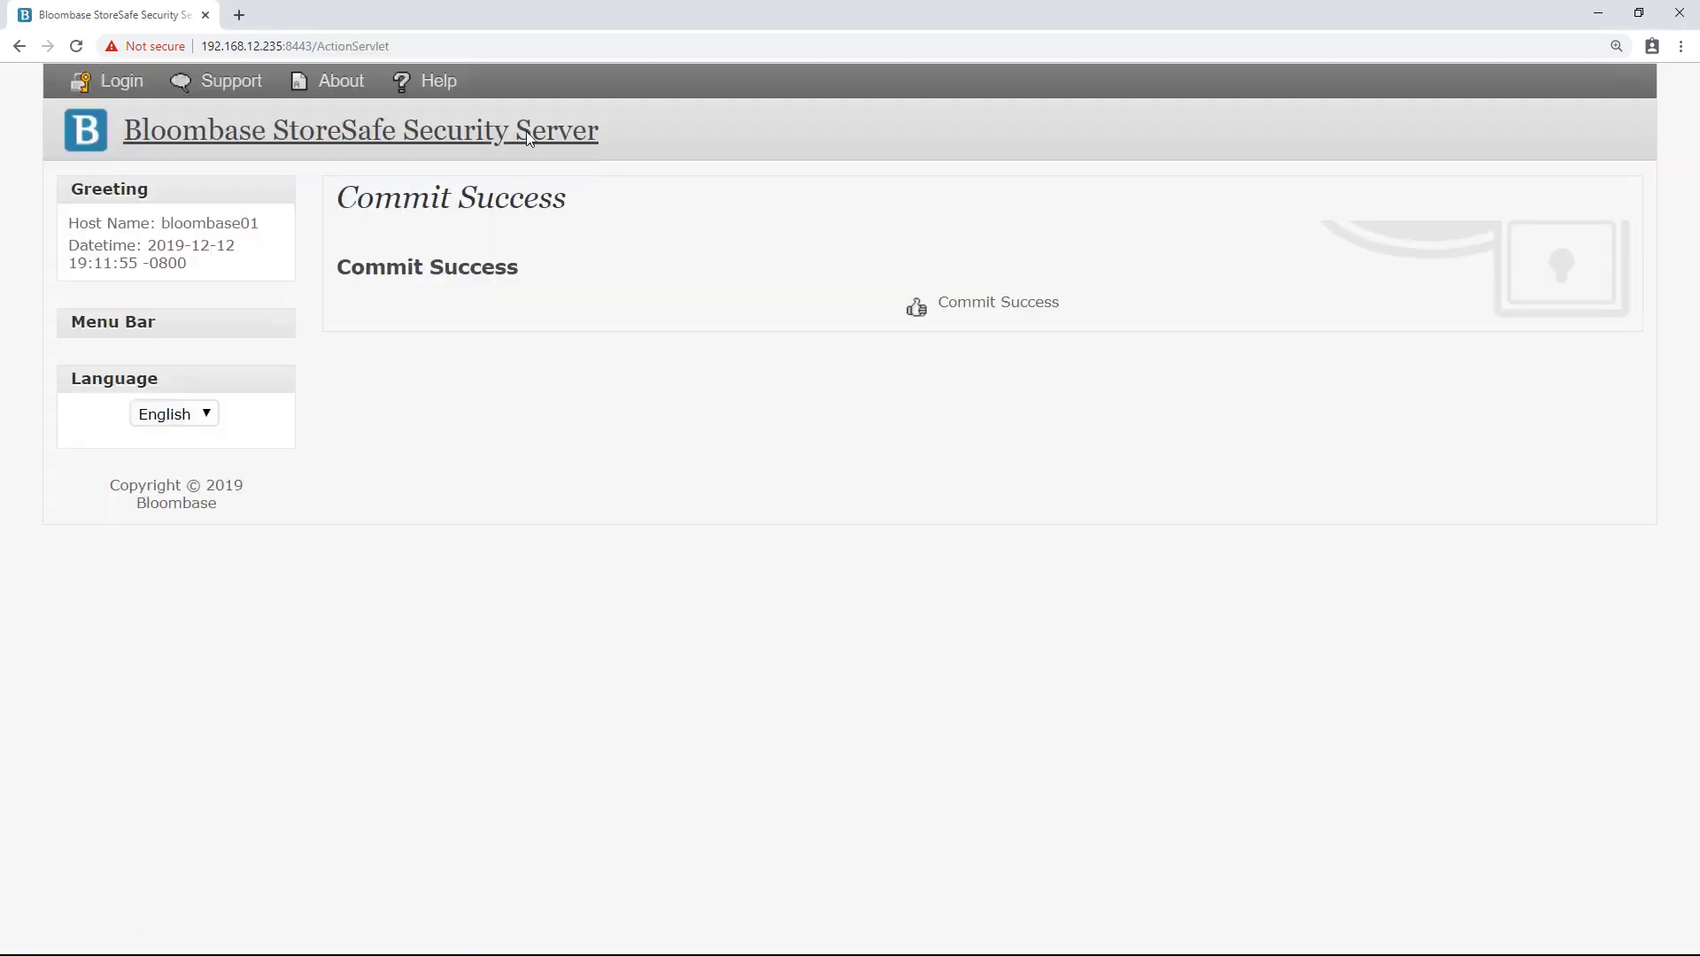
left_click(526, 131)
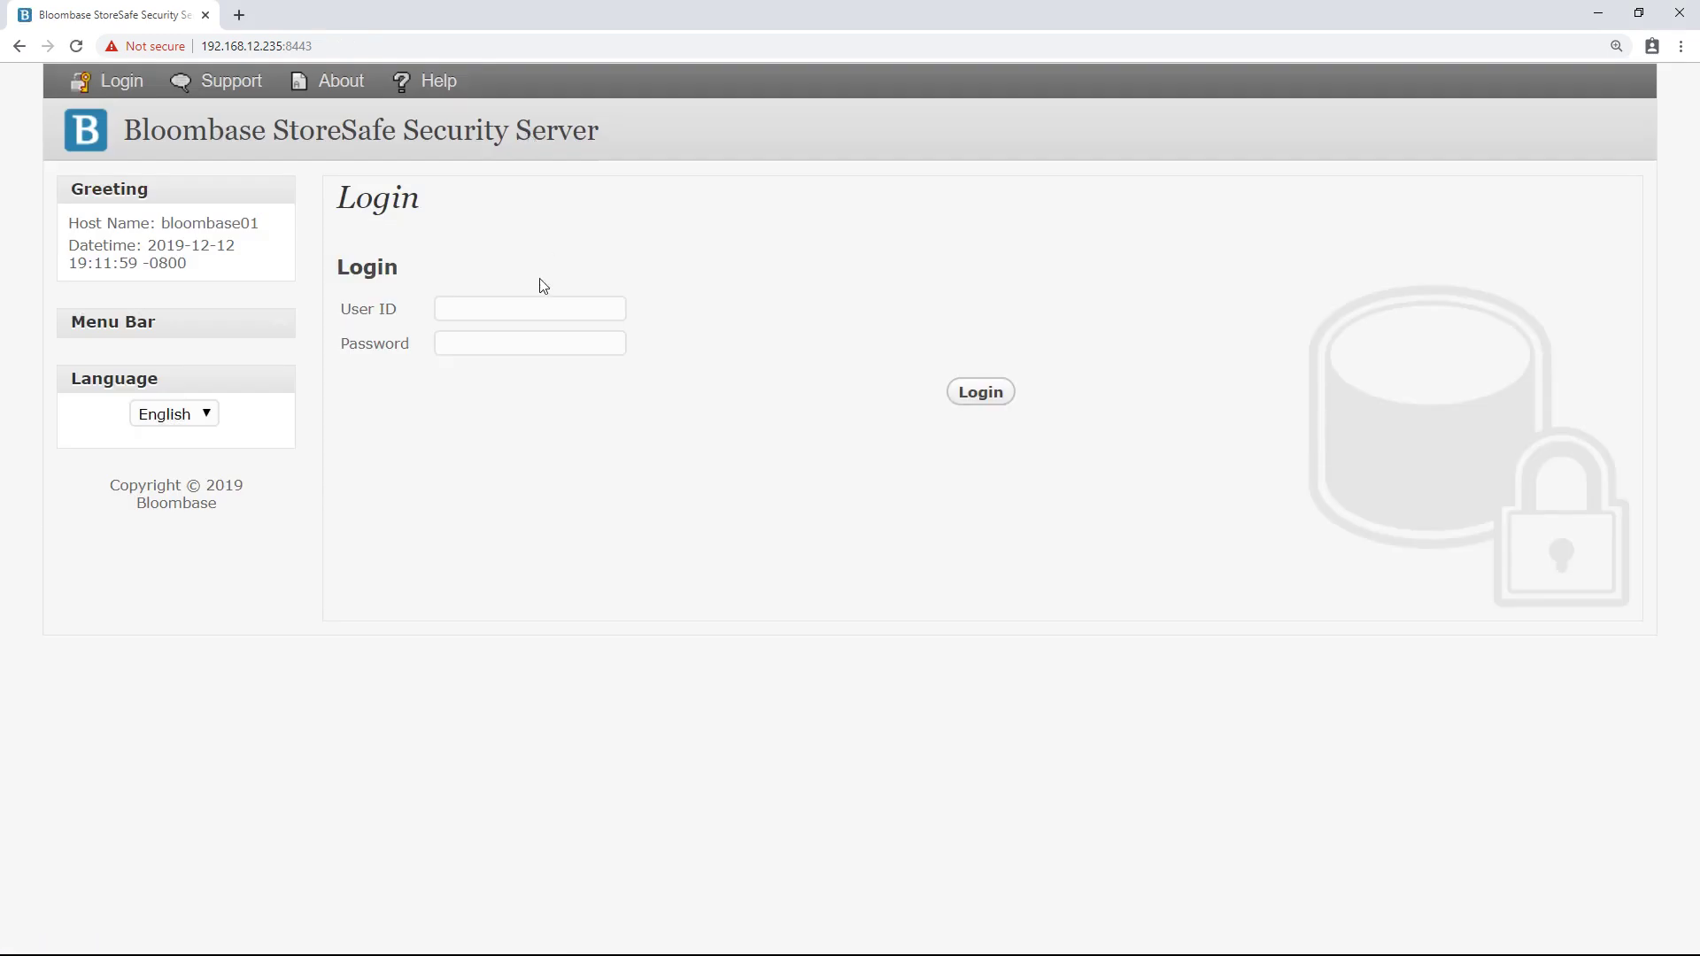
- Log in to the console with user ID admin and its password
left_click(529, 311)
type("admin")
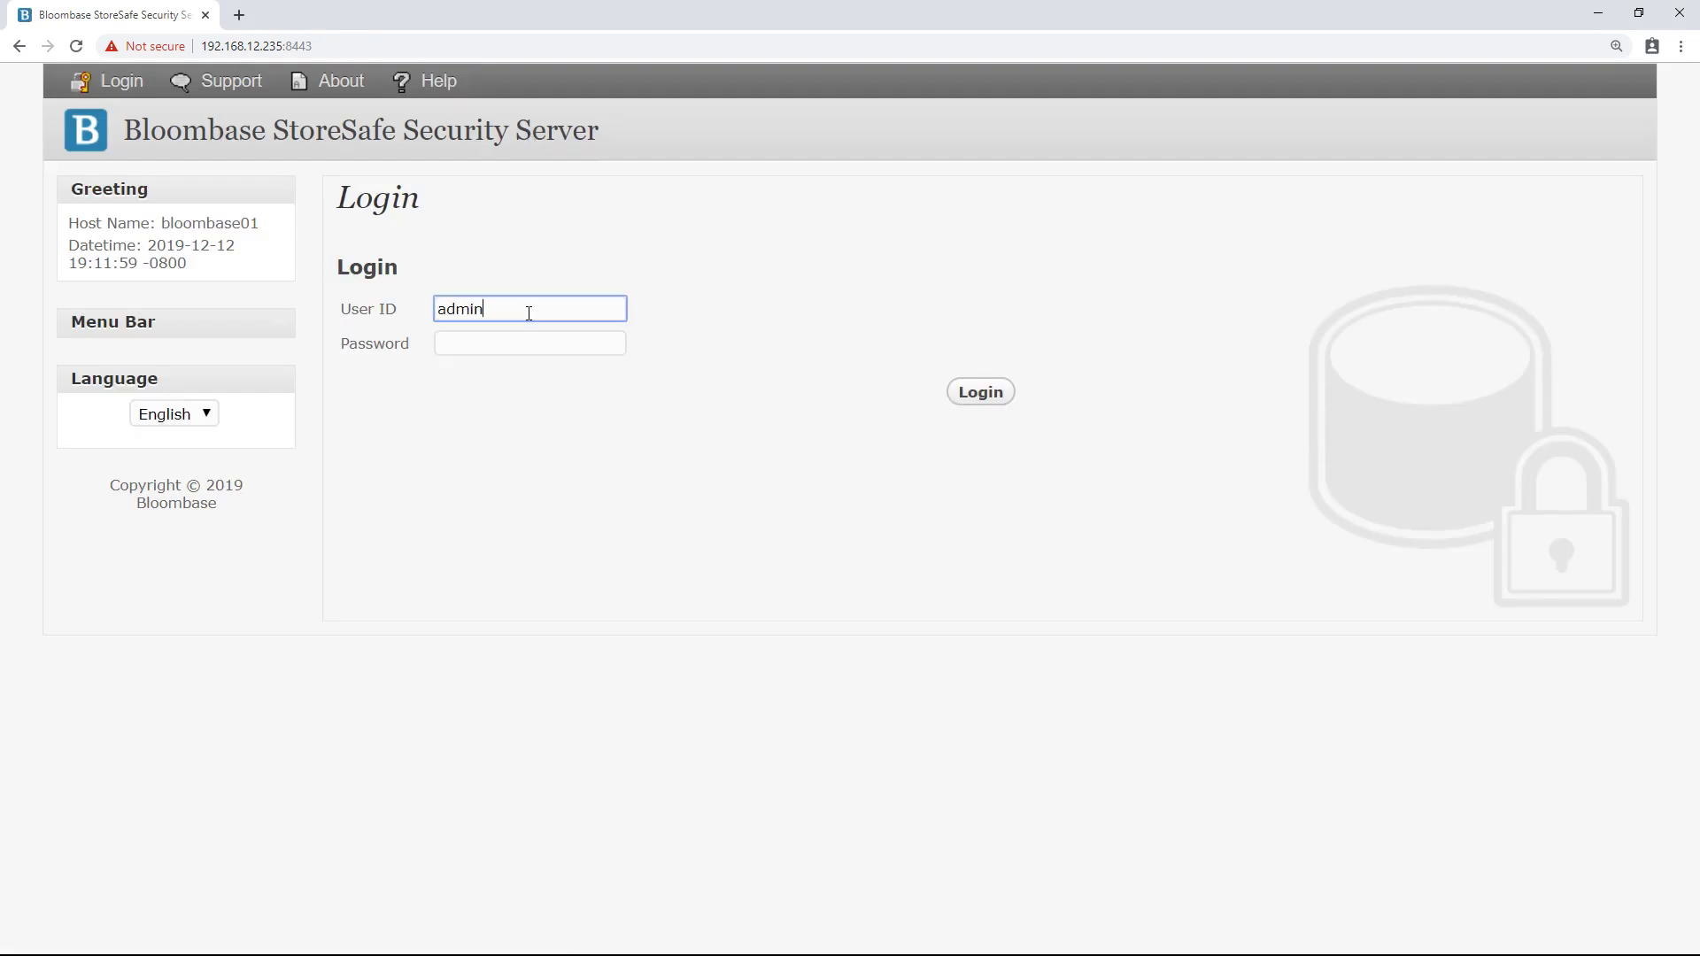
key("Tab")
type("admin")
key("Return")
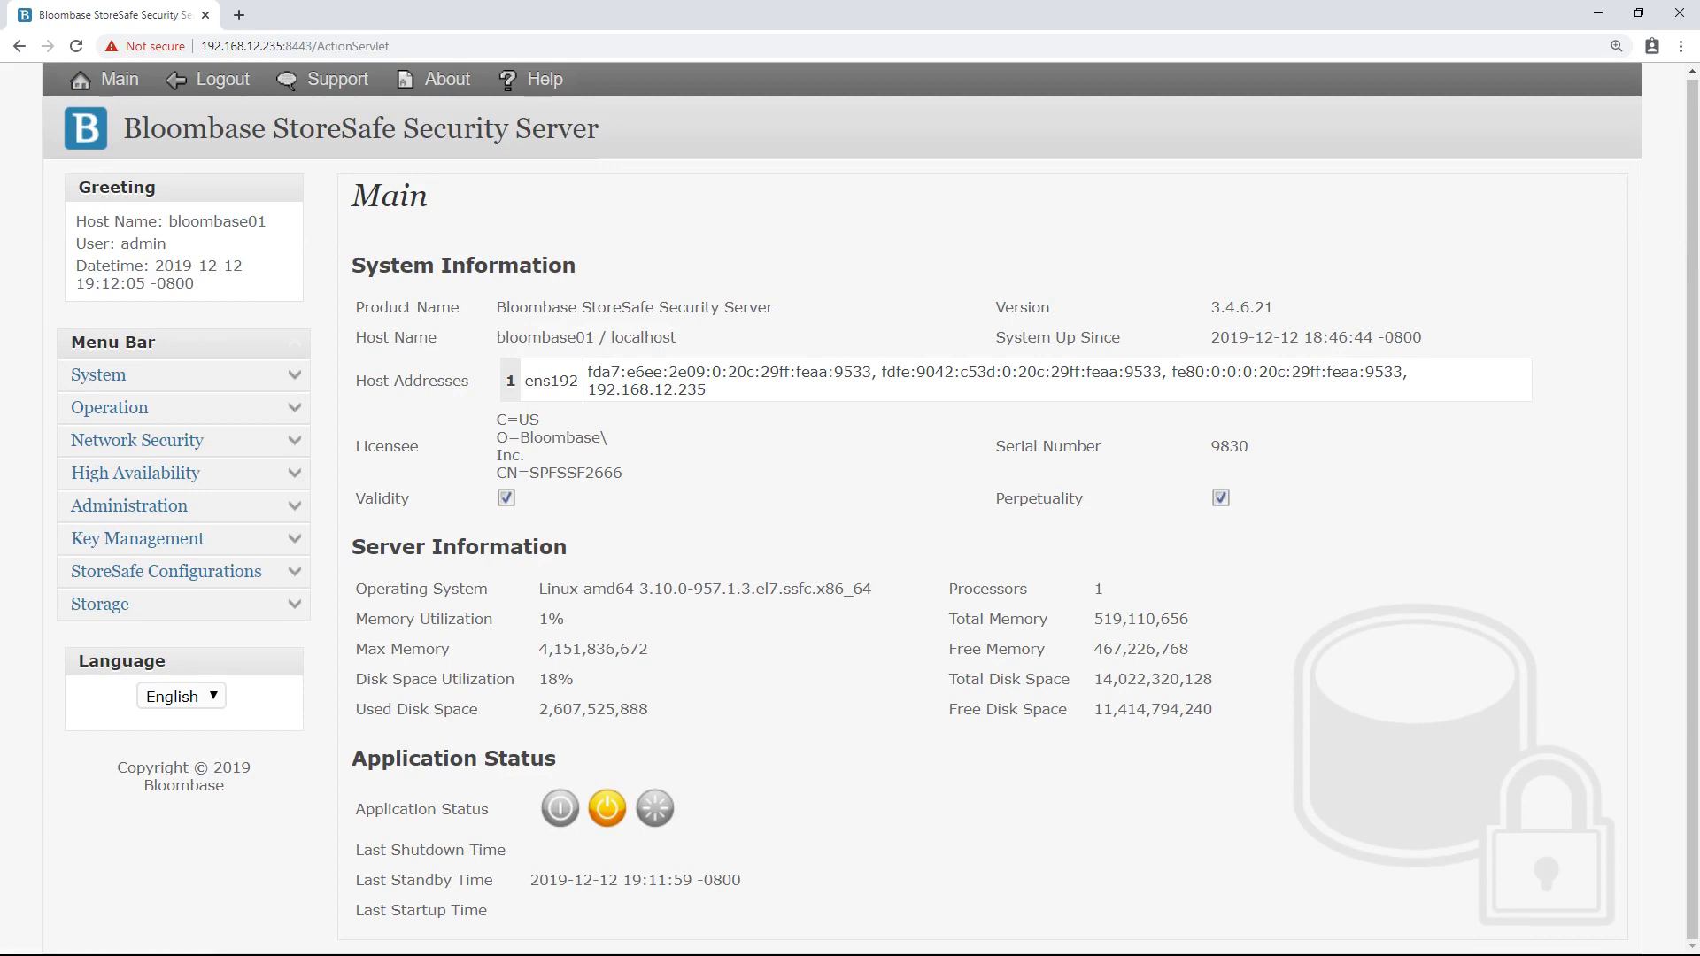
- Start the StoreSafe application from Operation > System Status and confirm
left_click(295, 408)
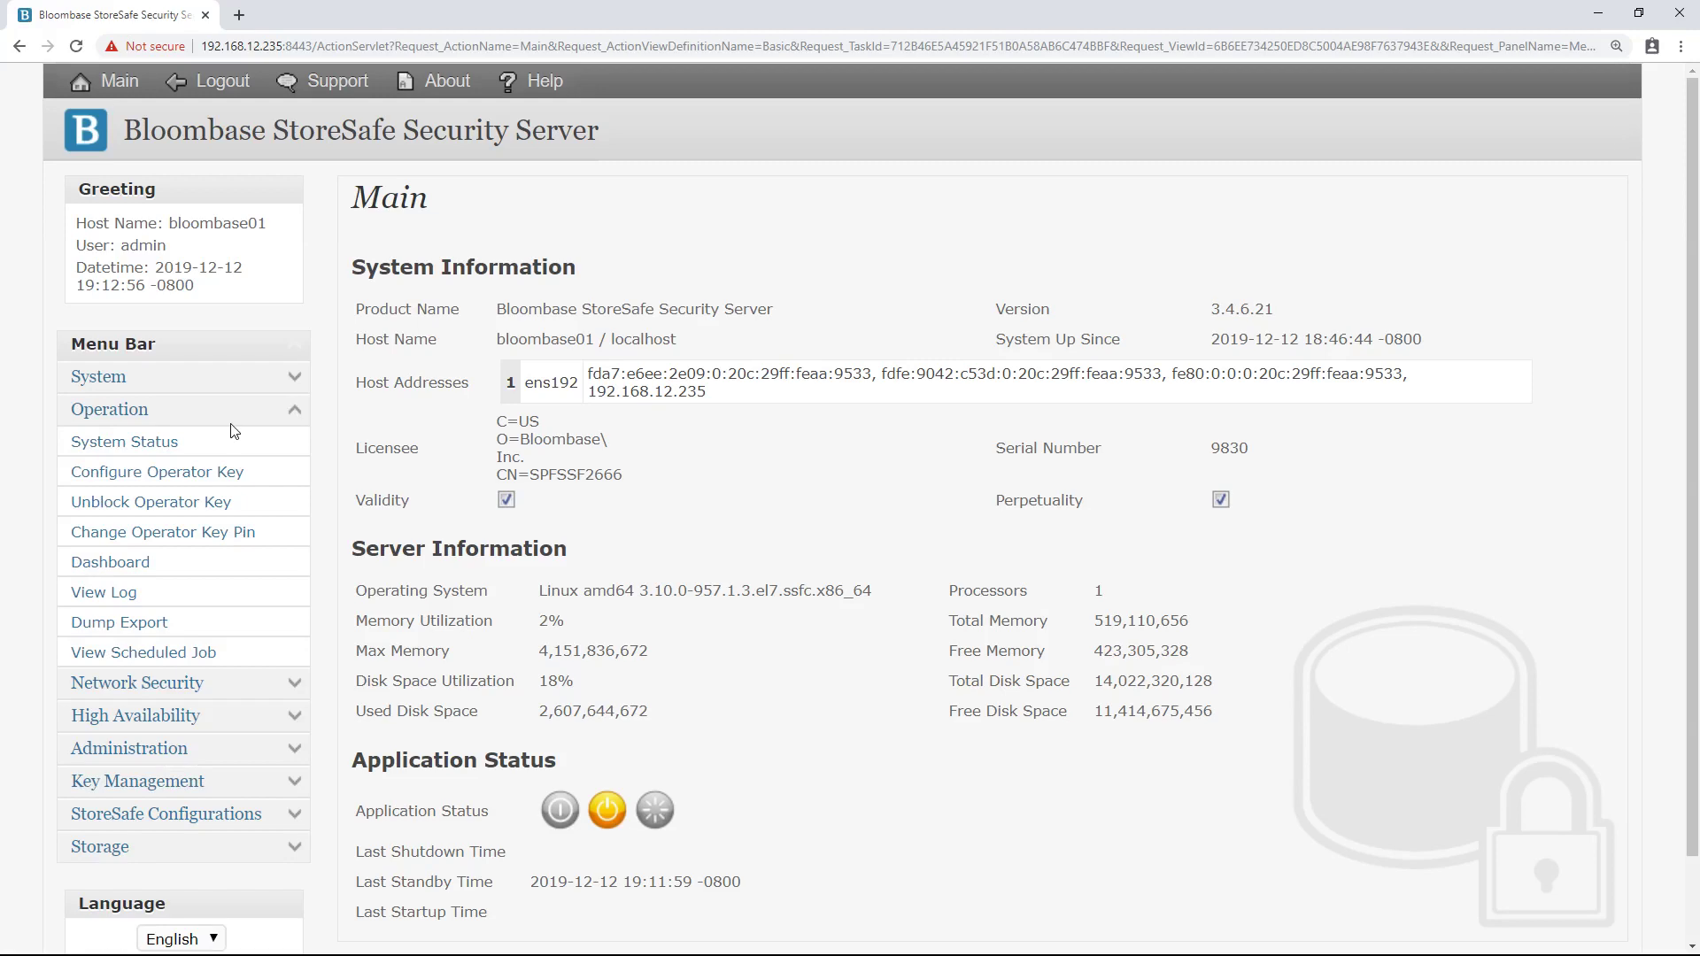
left_click(161, 443)
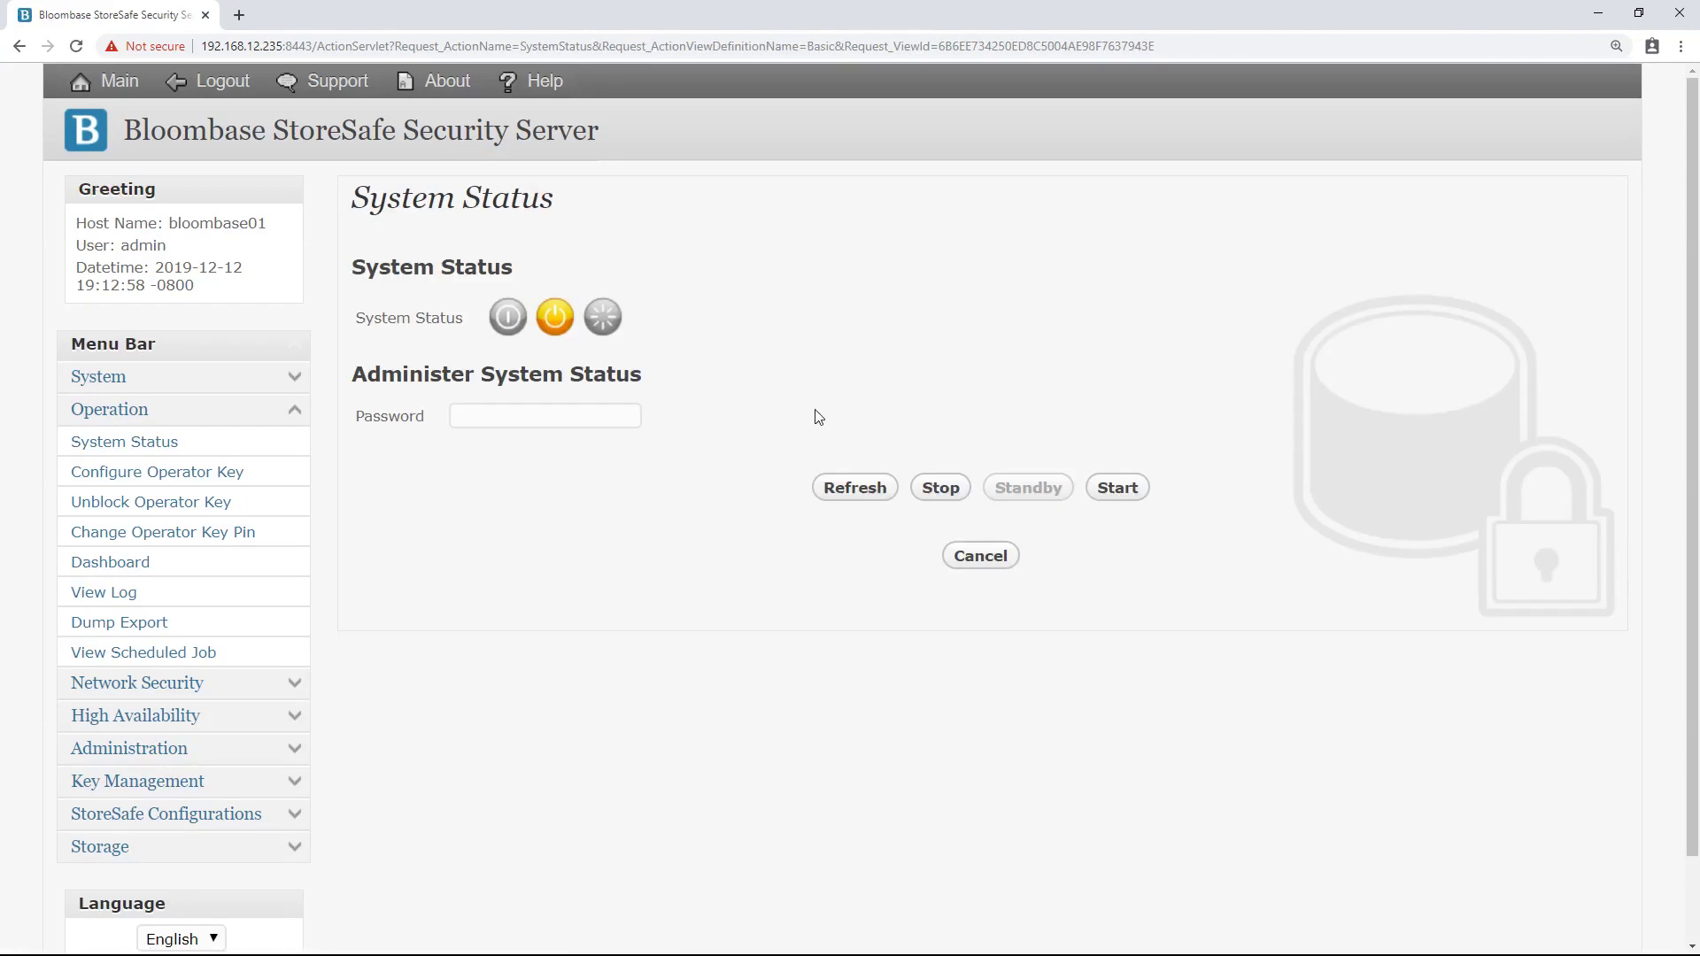
left_click(1113, 493)
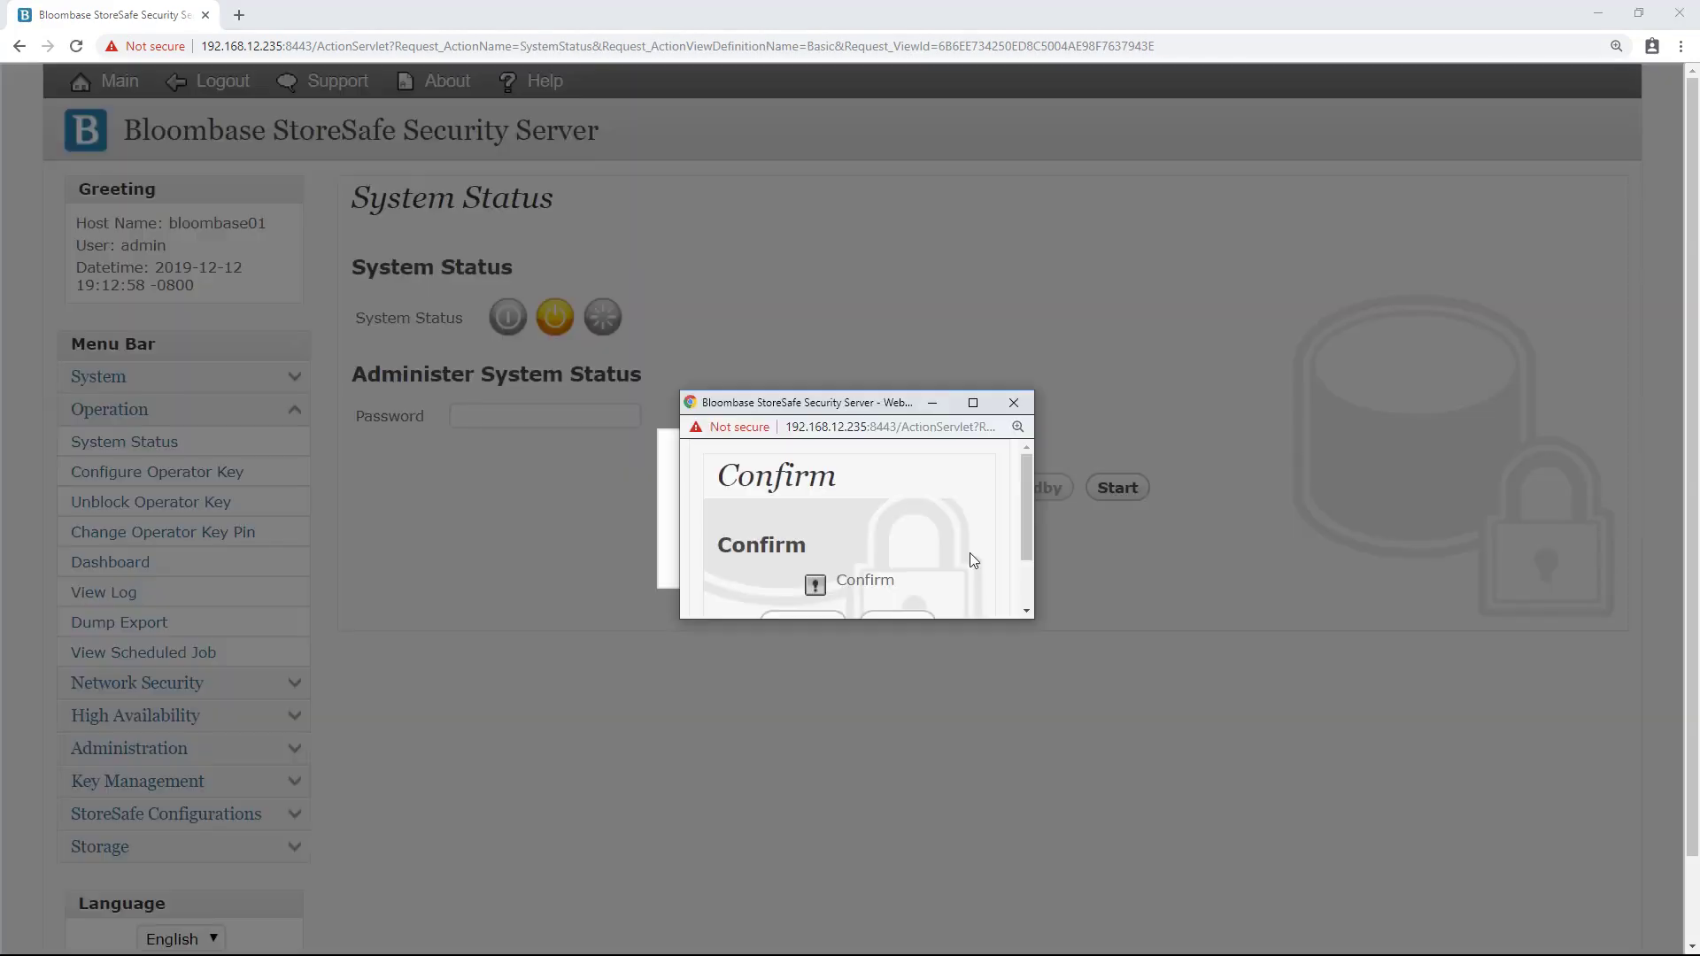
left_click(801, 552)
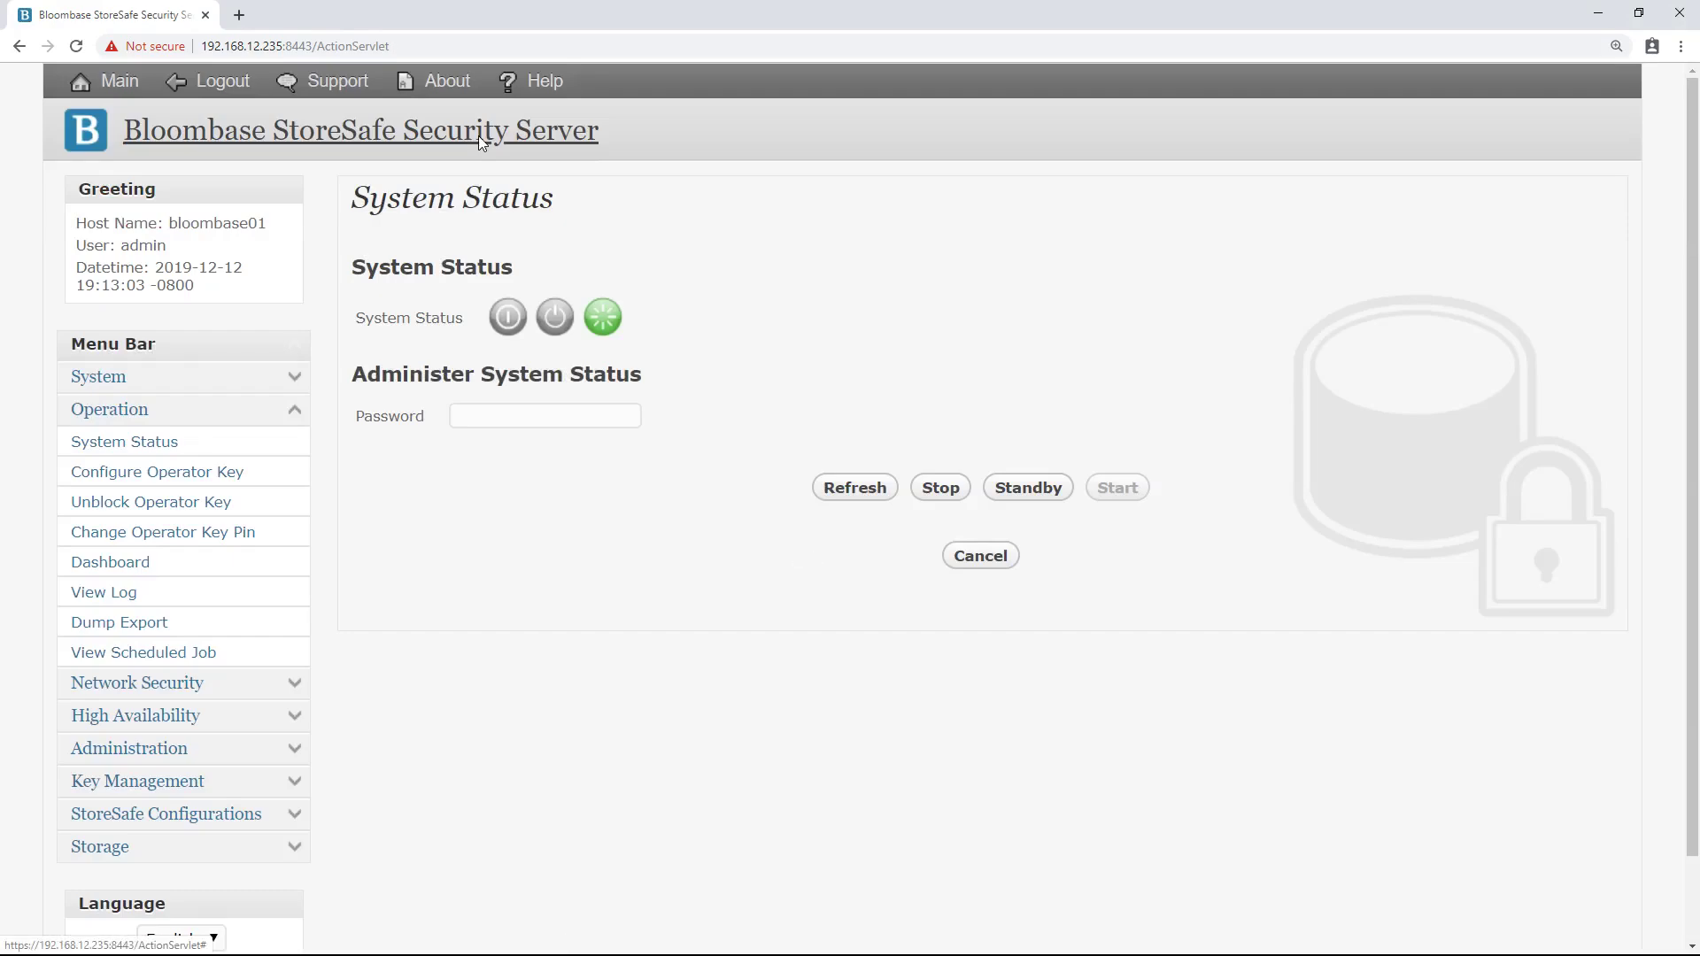
left_click(478, 136)
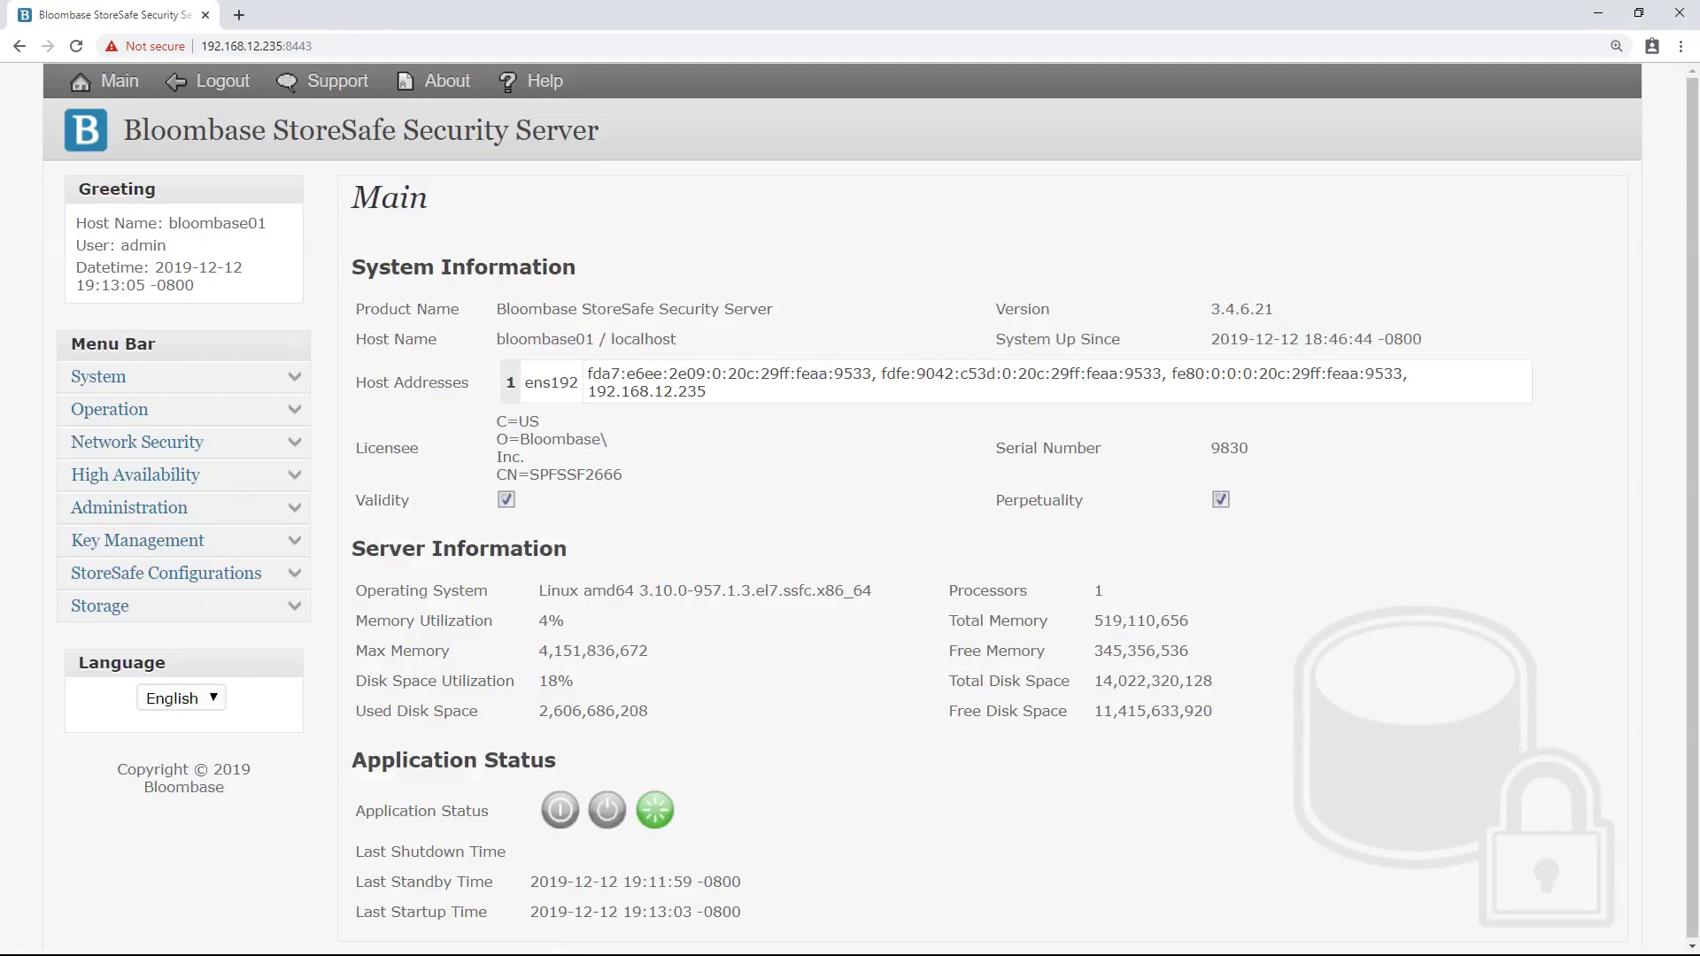